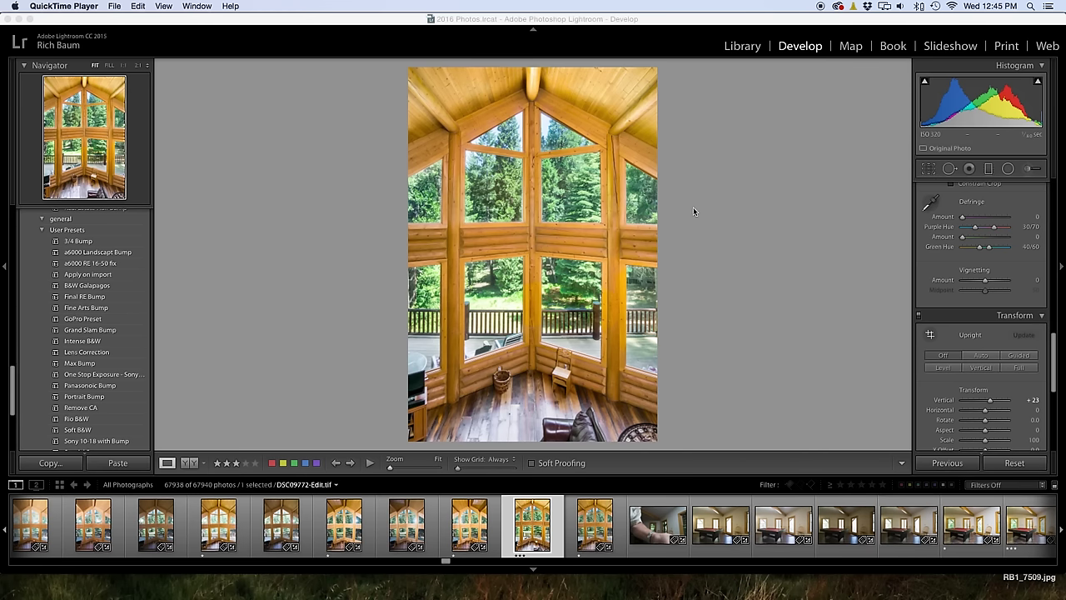
- Return to Lightroom and open the unedited DSC09772 raw frame from the filmstrip
click(772, 205)
key(shift)
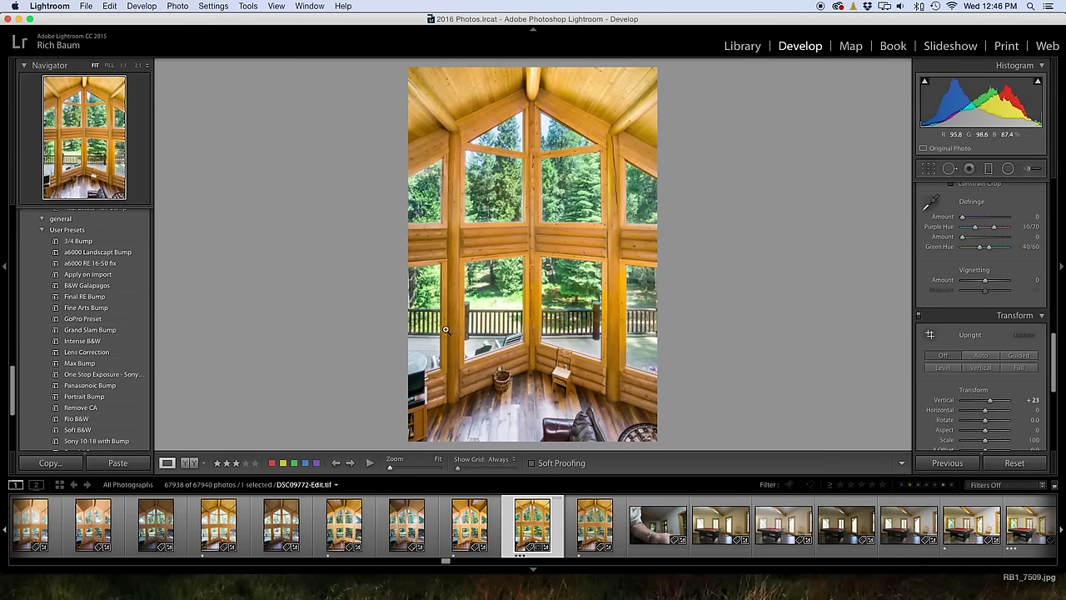
scroll(381, 534, left, 6)
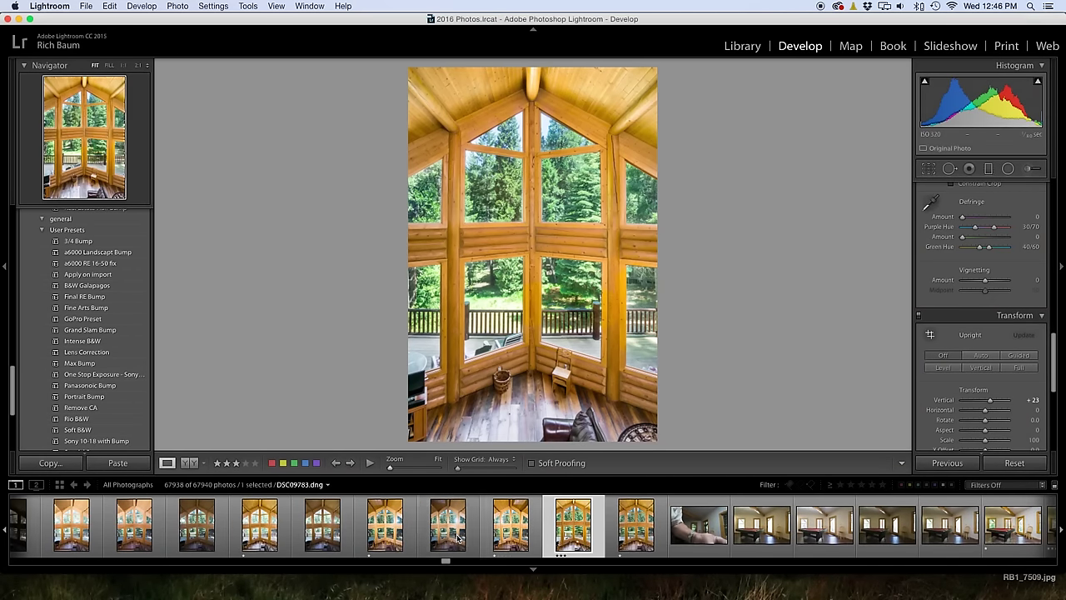
scroll(458, 537, left, 8)
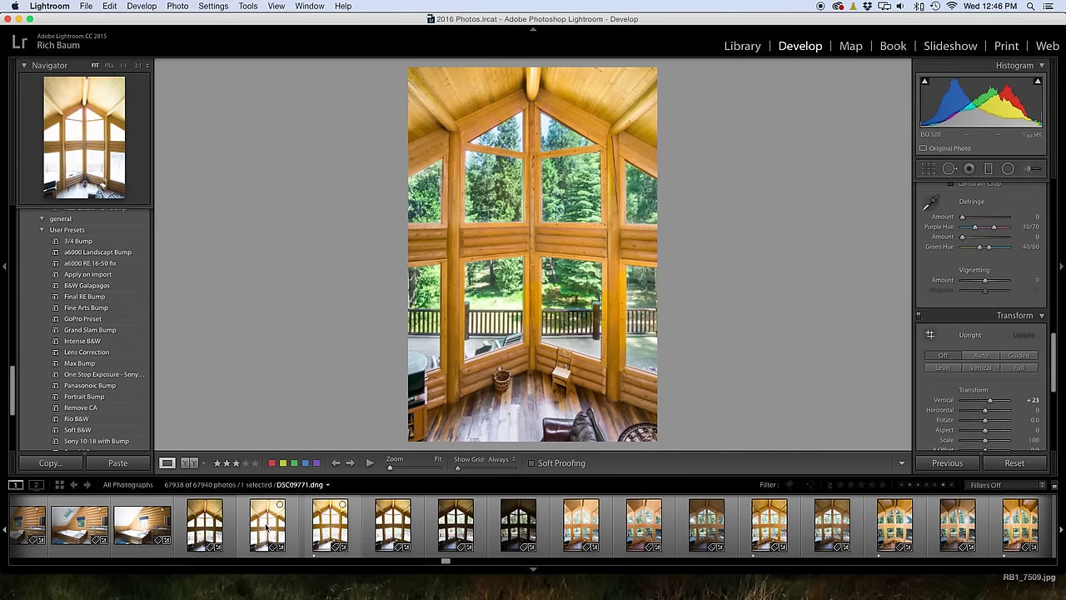
click(218, 531)
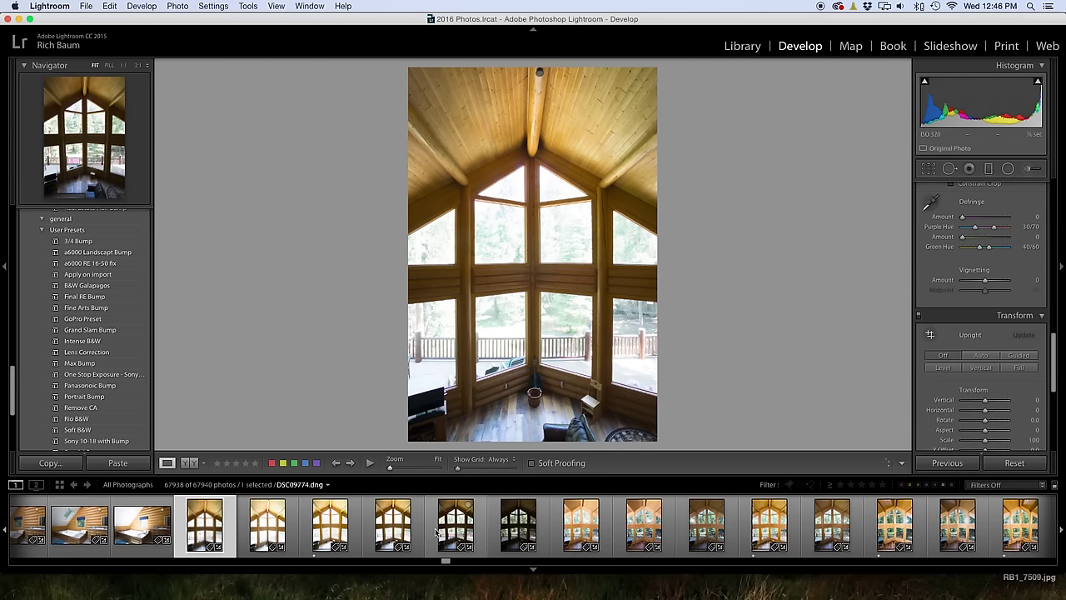
- Open DSC09779 and zoom to 1:1 on the upper-left window flare, then back to Fit
click(330, 529)
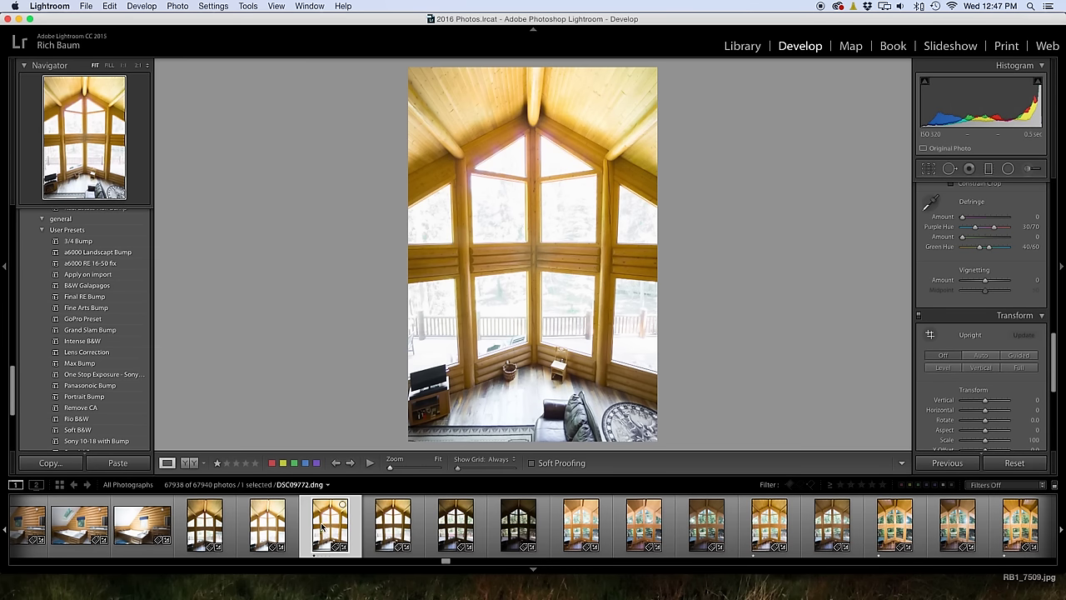
scroll(516, 524, down, 2)
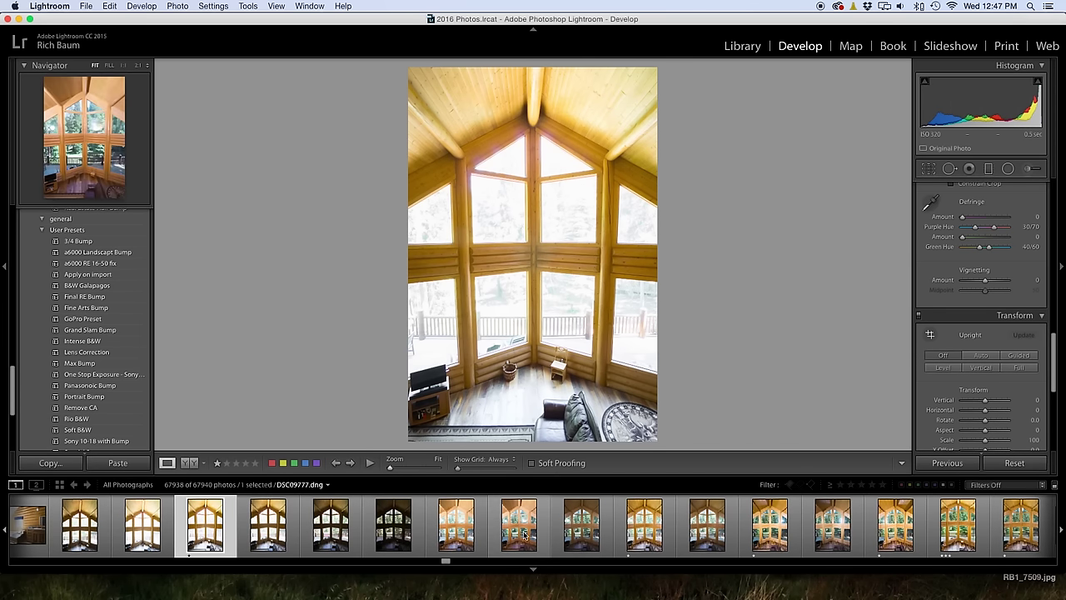
click(645, 532)
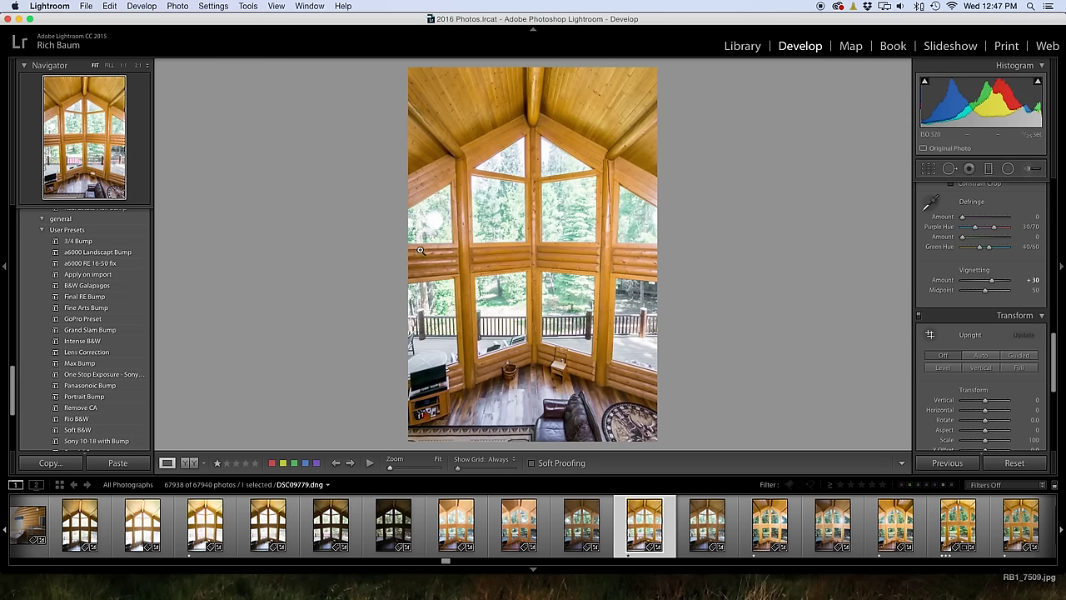
click(431, 225)
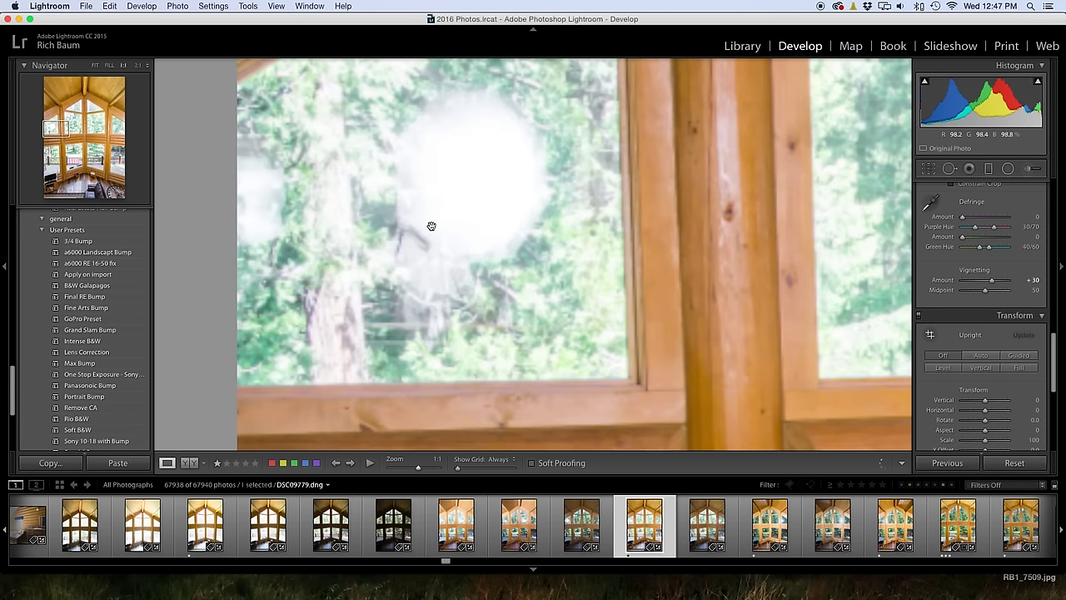
click(477, 162)
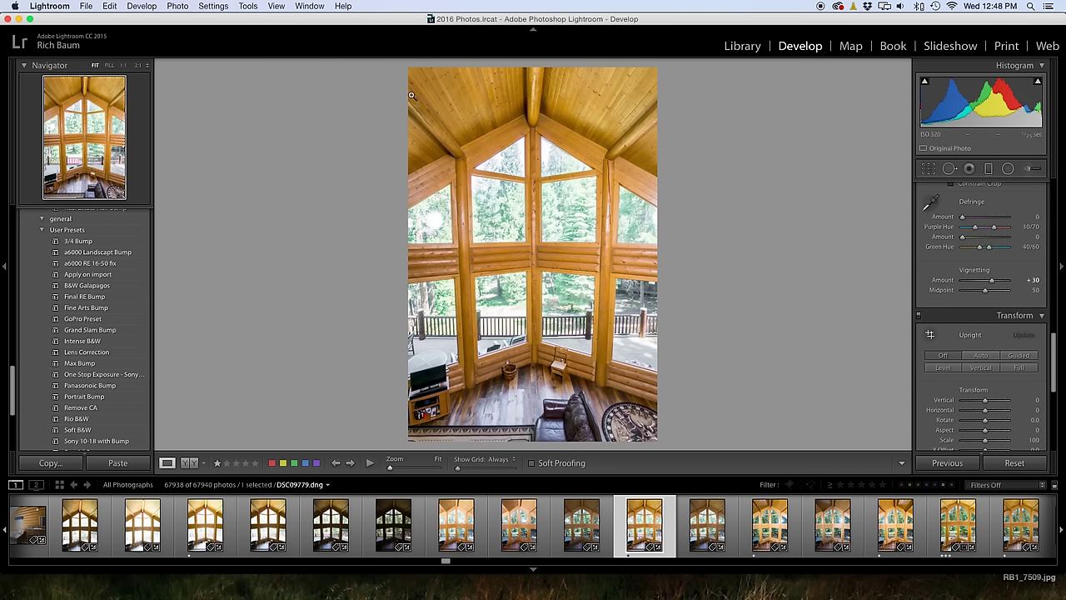
- Reset the photo's develop settings and compare DSC09779 against a neighbouring bracketed frame
click(1007, 463)
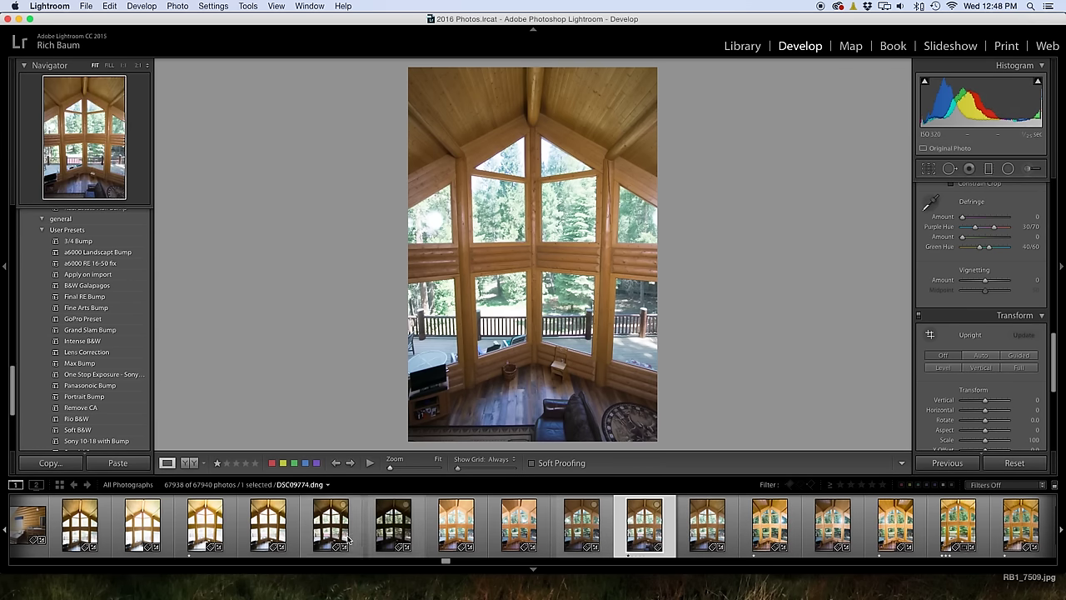
click(779, 531)
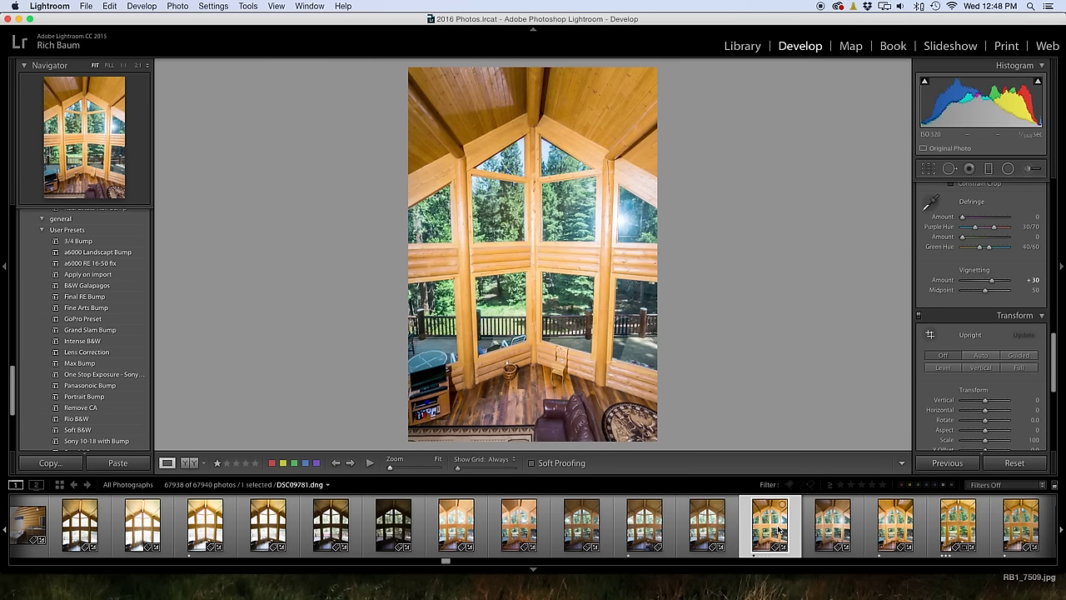
super+click(645, 534)
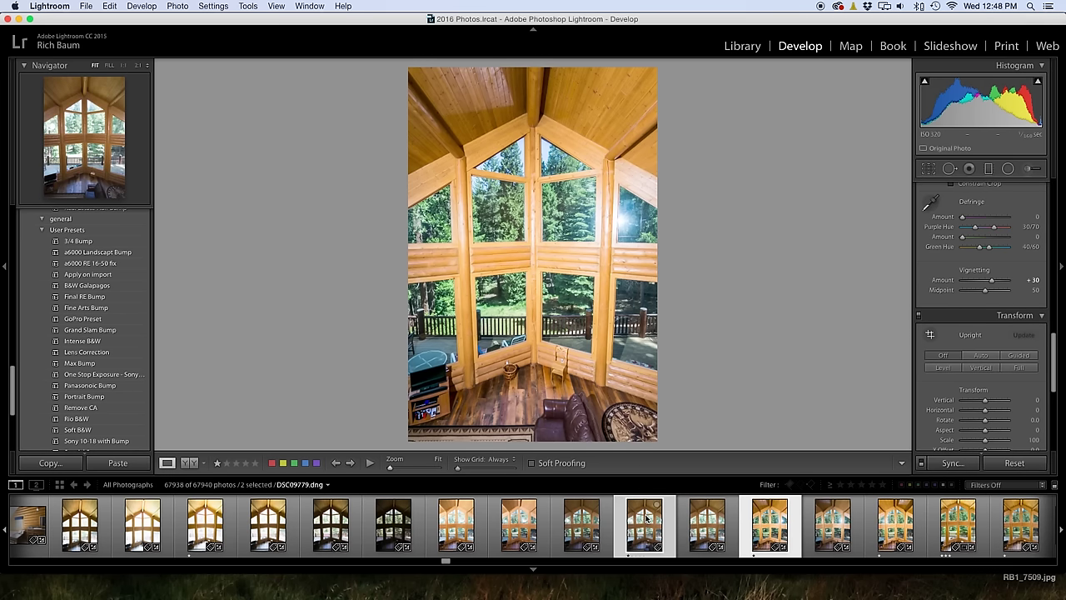
click(646, 520)
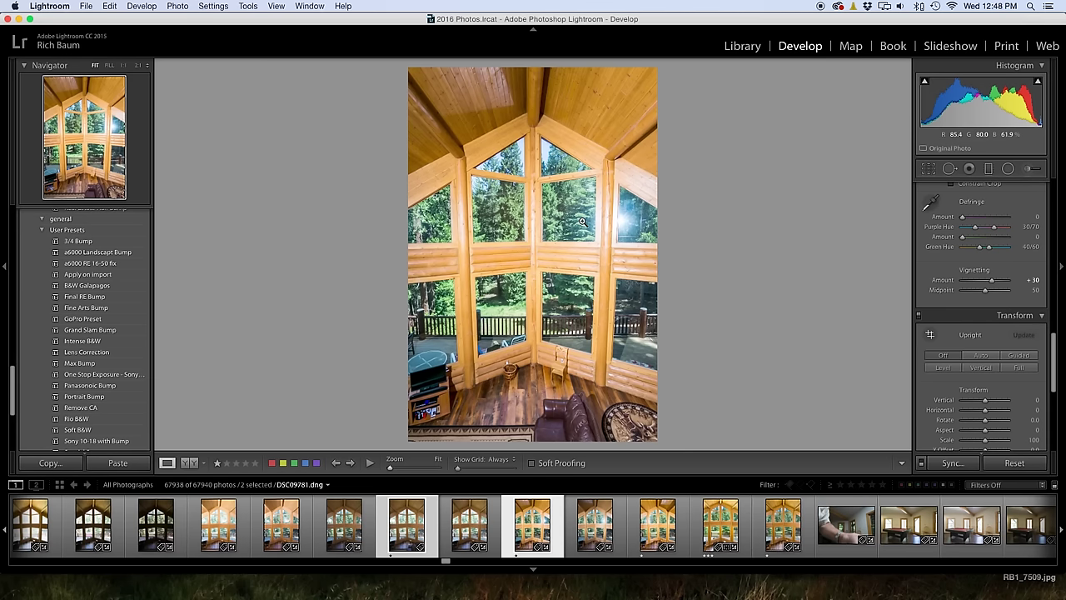
key(Left)
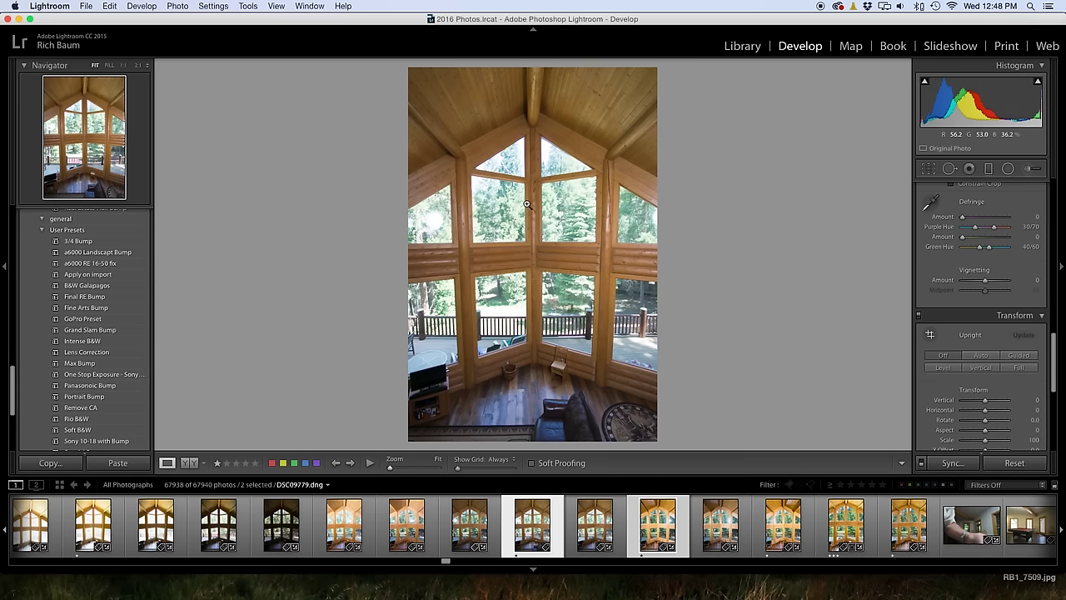
- Compare the vivid processed frame with DSC09781, ending on a single darker unedited frame
click(678, 528)
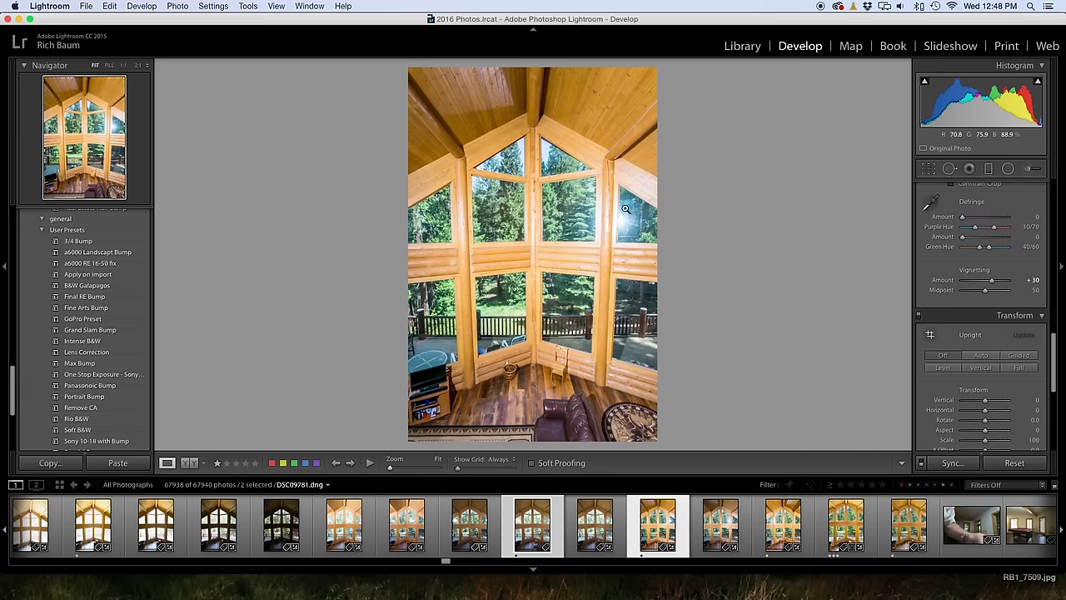
click(778, 531)
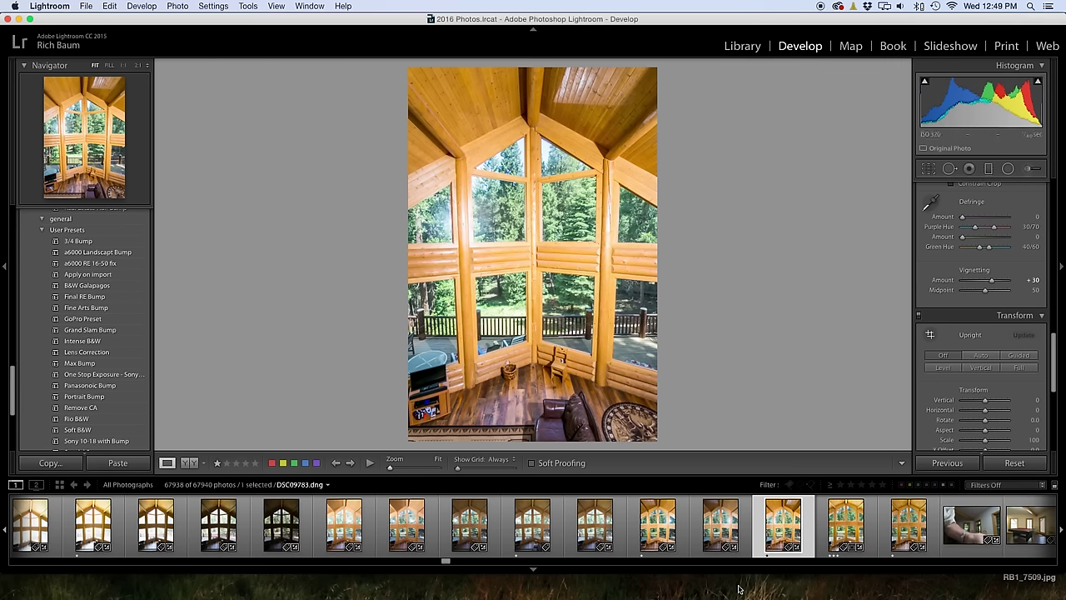
super+click(657, 535)
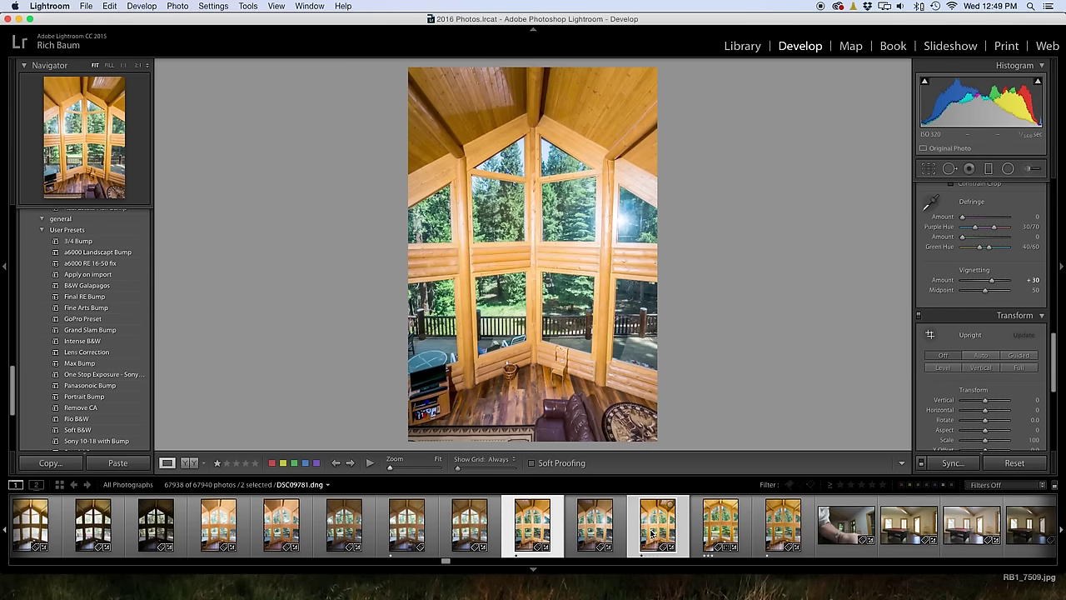
click(401, 534)
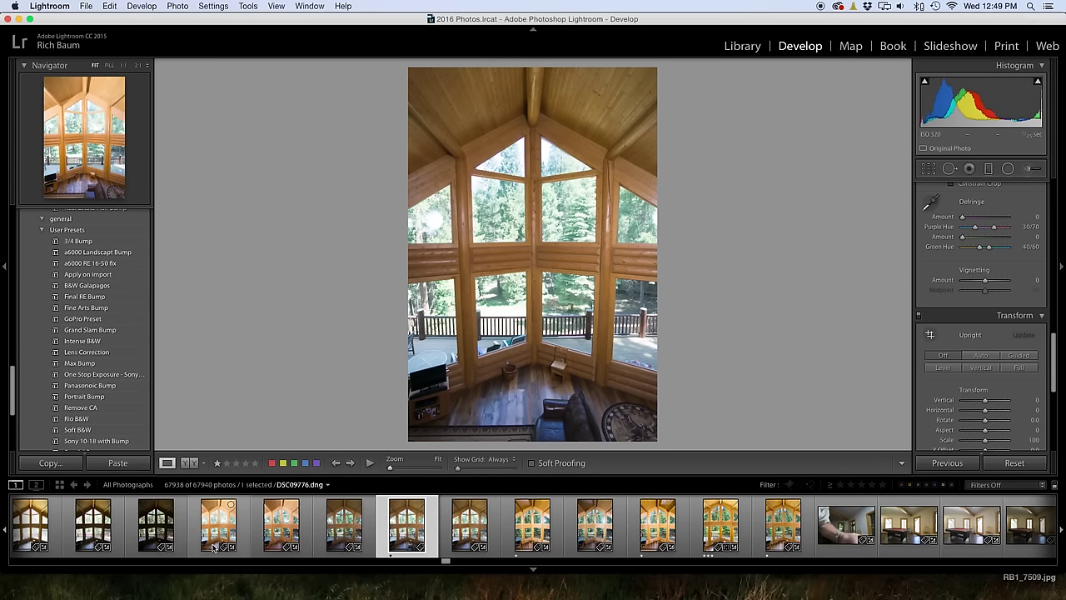
scroll(225, 533, up, 4)
- On the bright DSC09772 frame, set Highlights to -98 and Exposure to -0.15
click(239, 523)
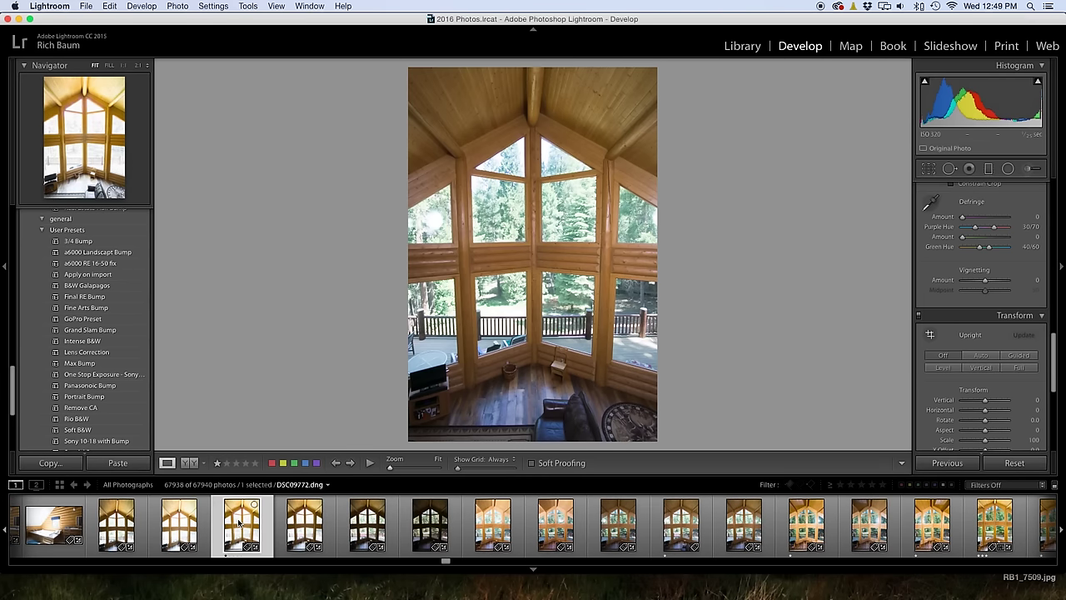
scroll(983, 292, up, 10)
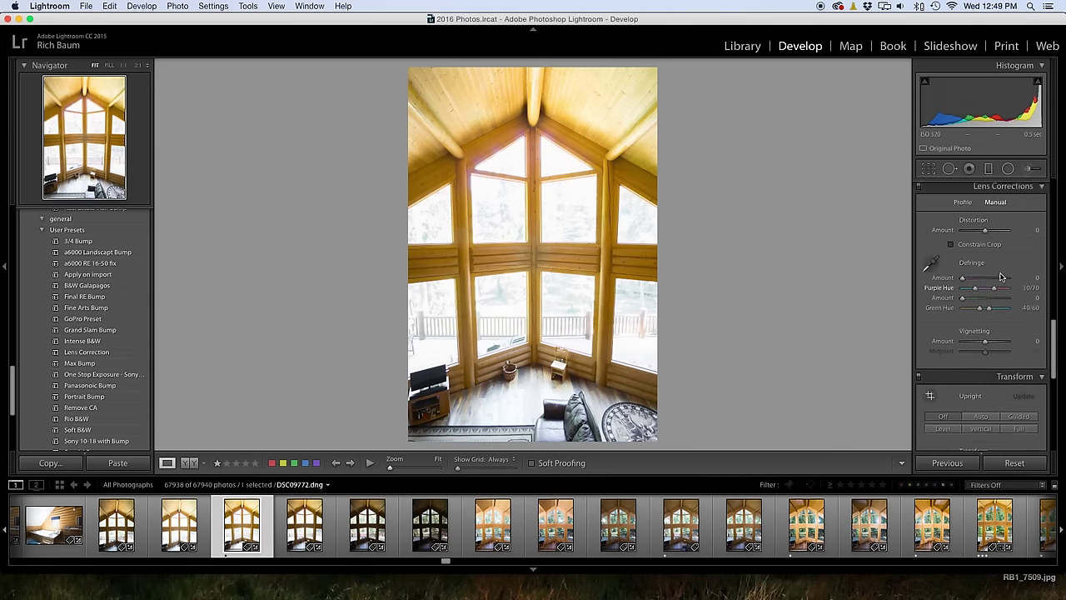
drag(986, 302, 968, 308)
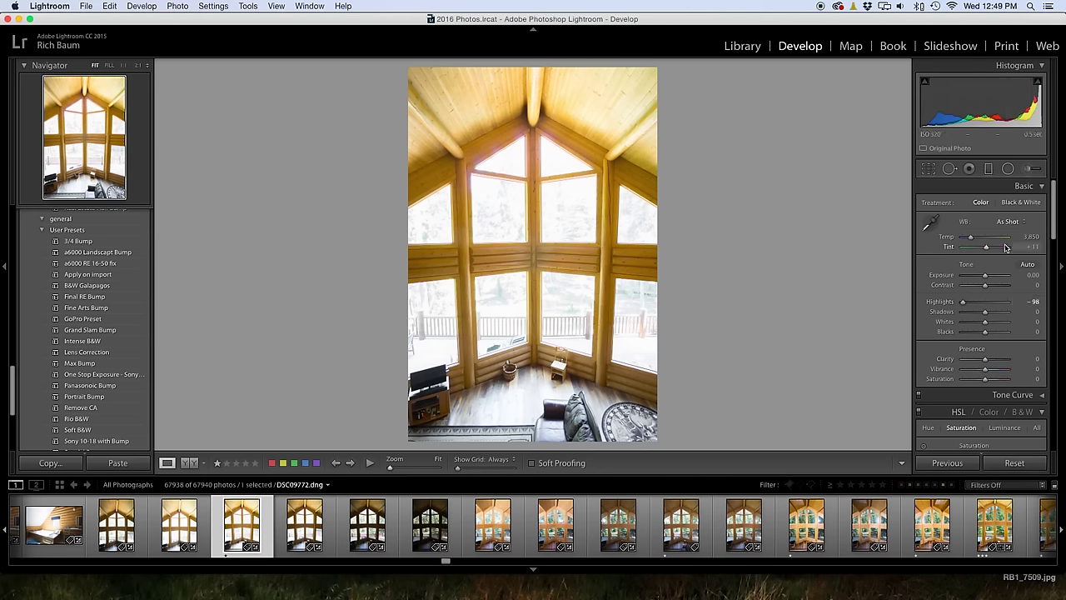
mouse_move(988, 276)
mouse_down()
mouse_move(1000, 276)
mouse_move(985, 277)
mouse_up()
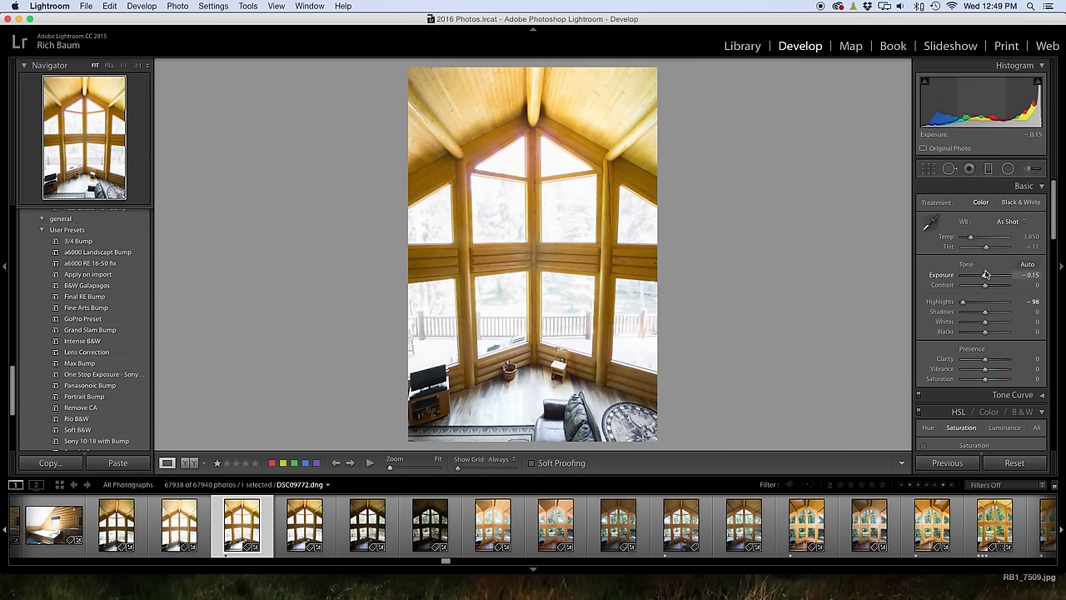
- Apply the Z Full Bump preset to DSC09779 and raise its Exposure to +0.75
click(691, 532)
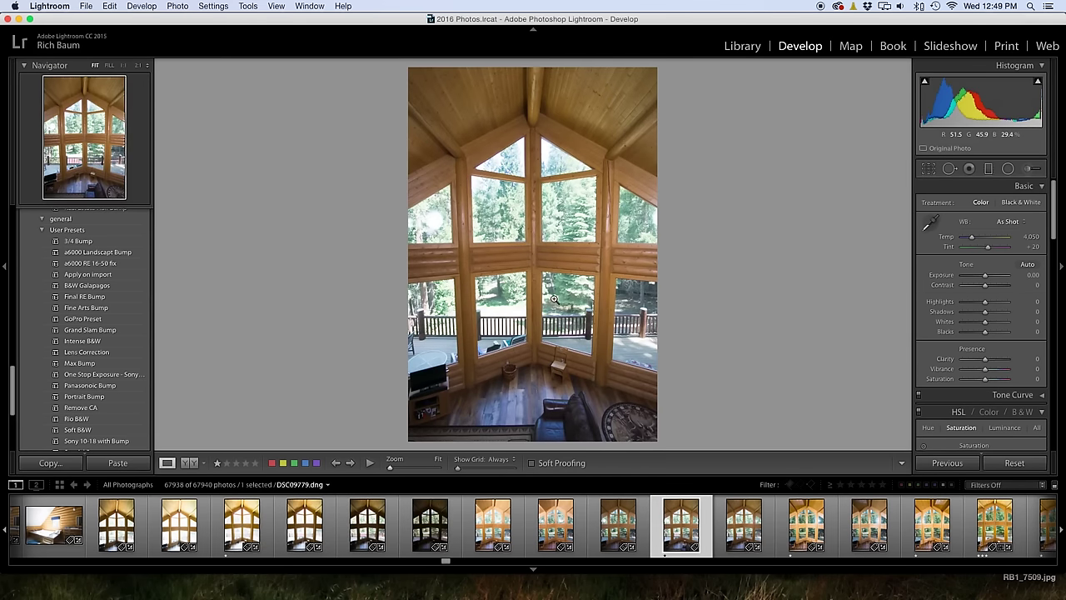
scroll(70, 371, down, 5)
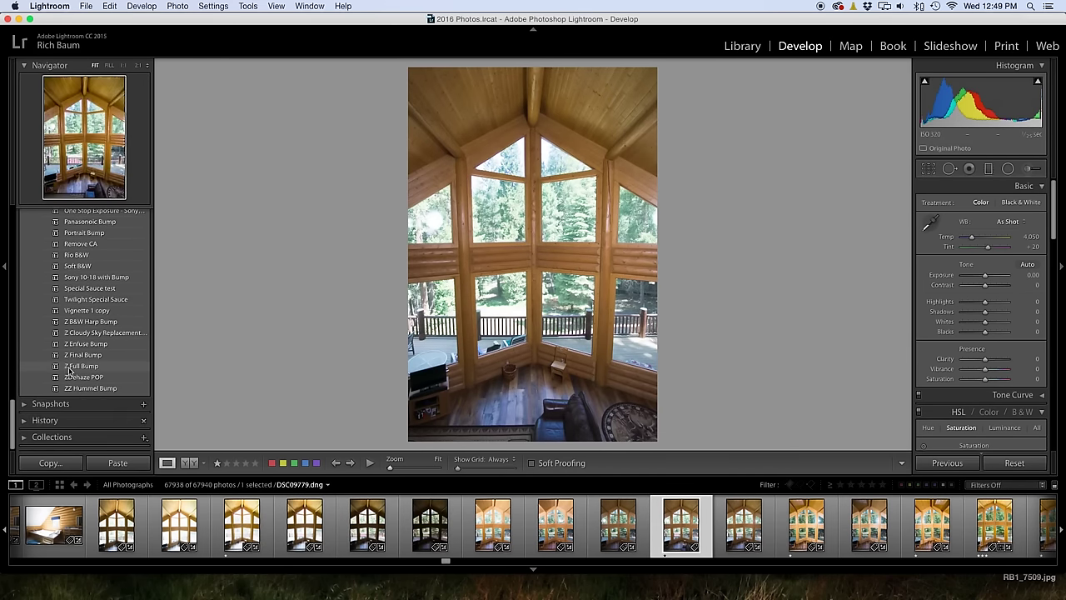
click(77, 367)
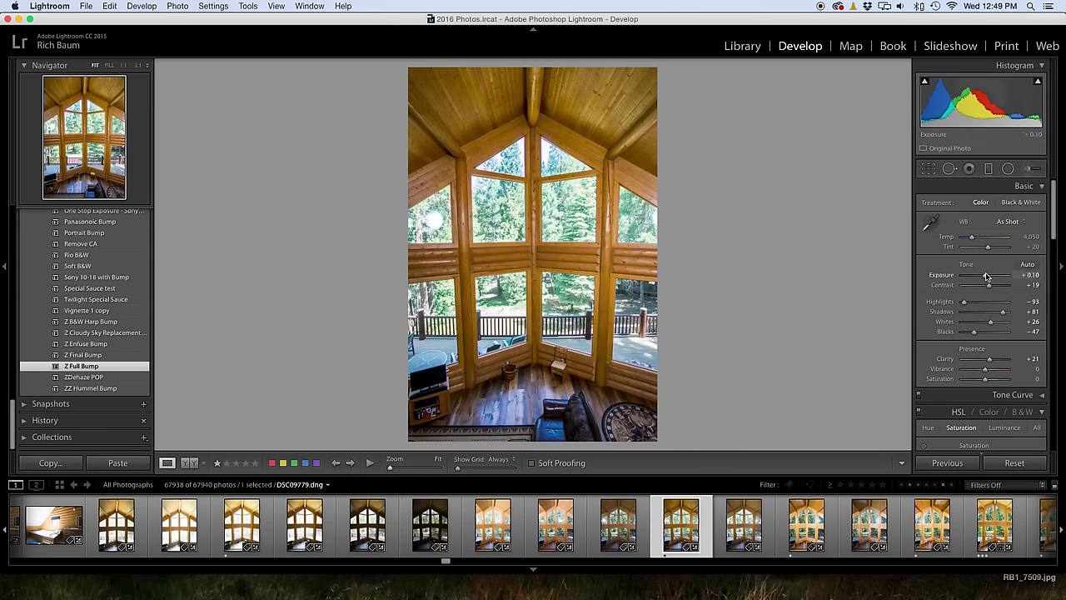
drag(986, 278, 988, 281)
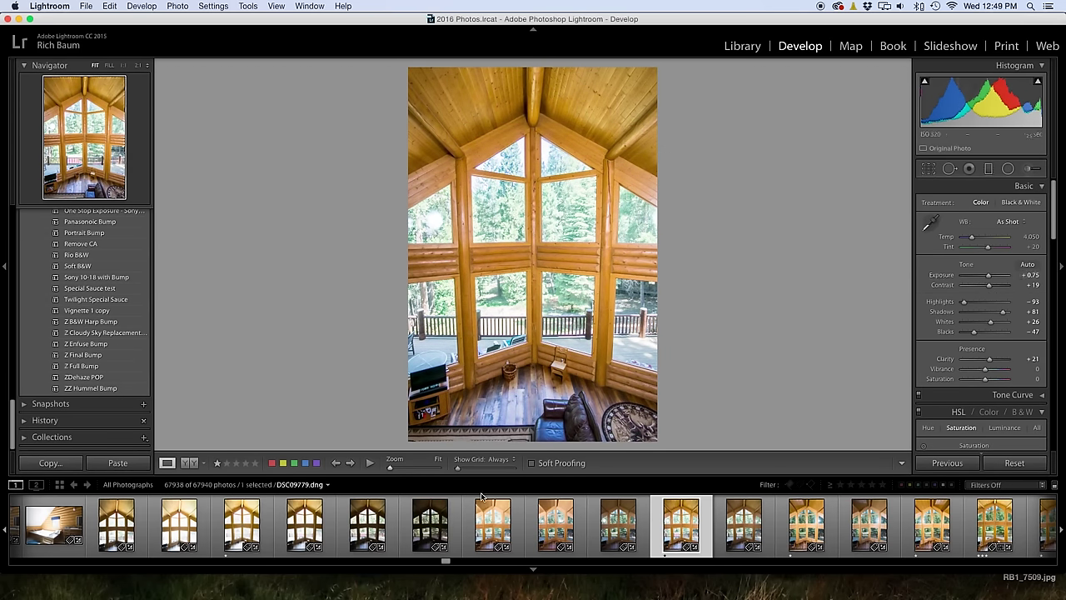
click(241, 527)
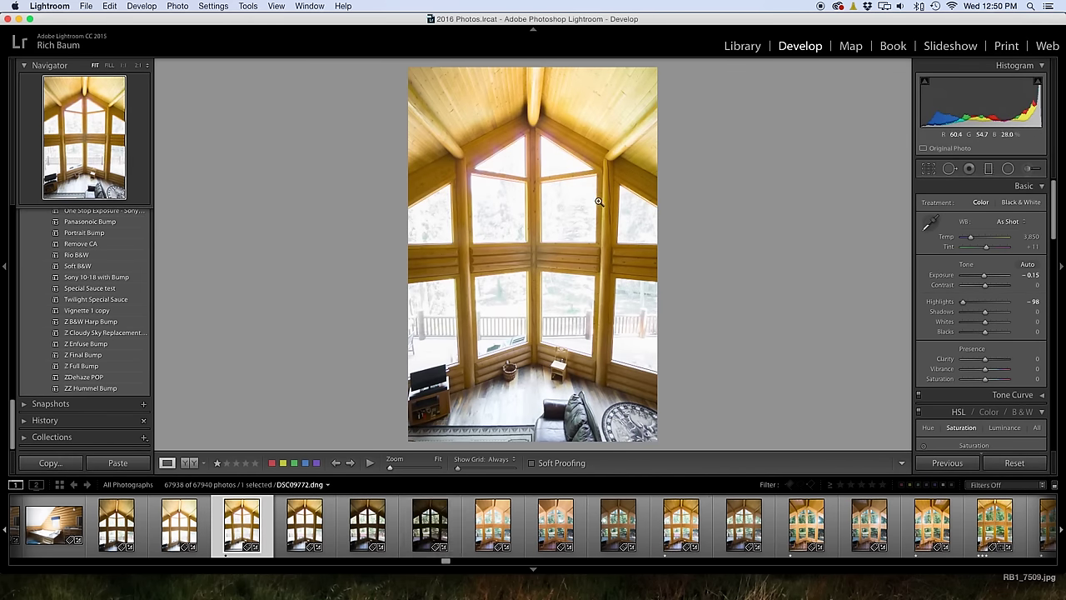
drag(985, 313, 990, 313)
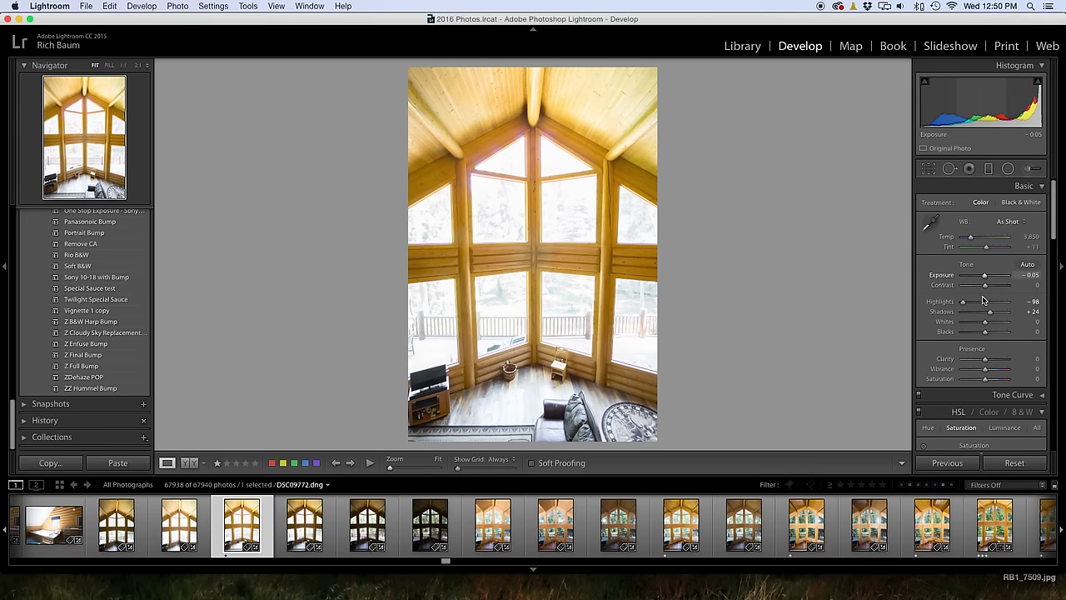
scroll(981, 317, down, 15)
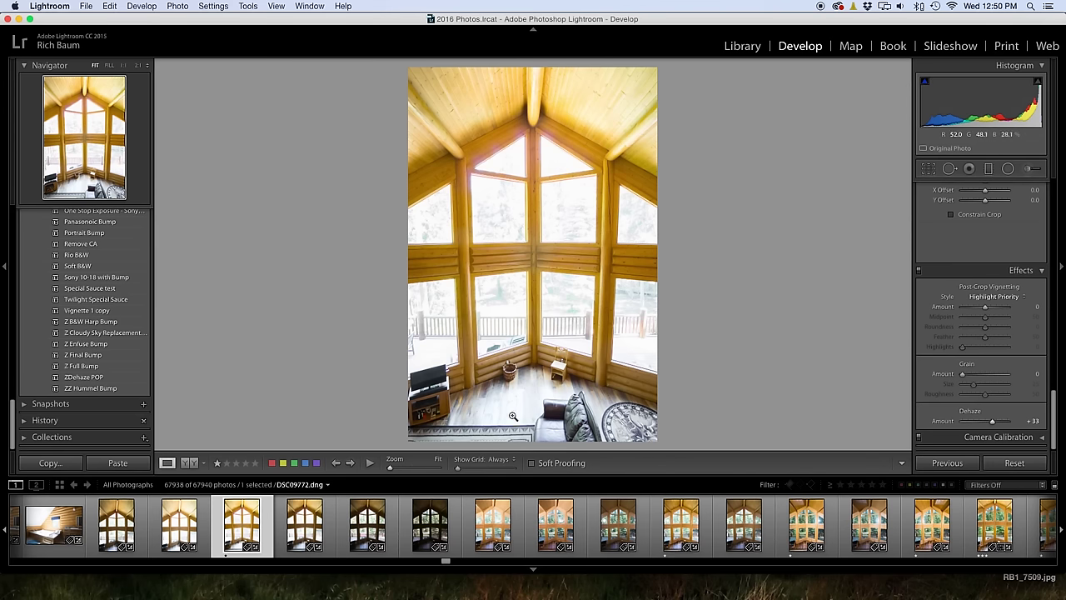
click(682, 527)
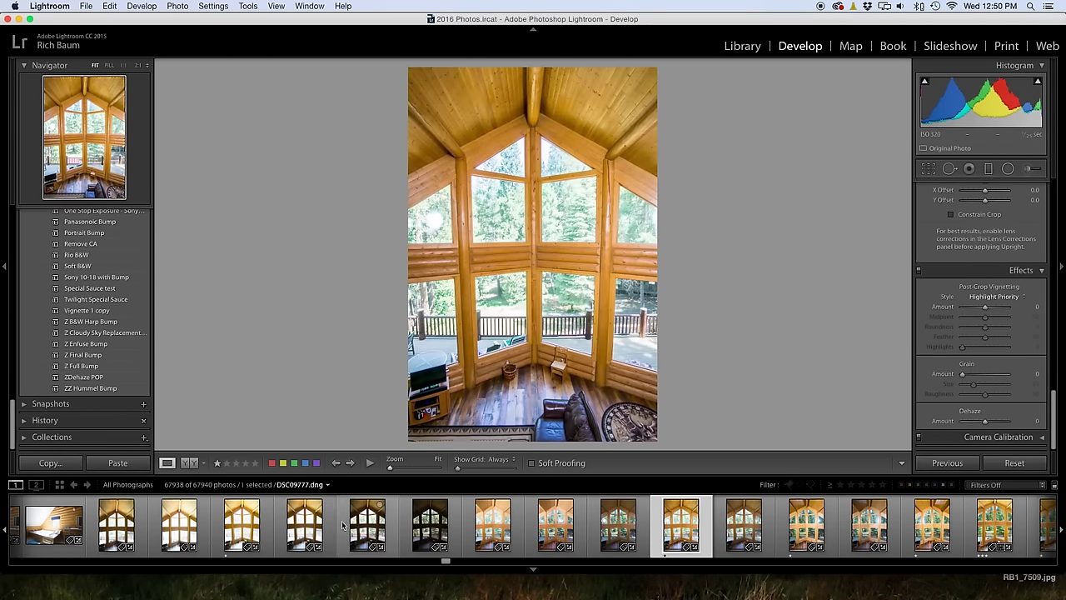
click(236, 527)
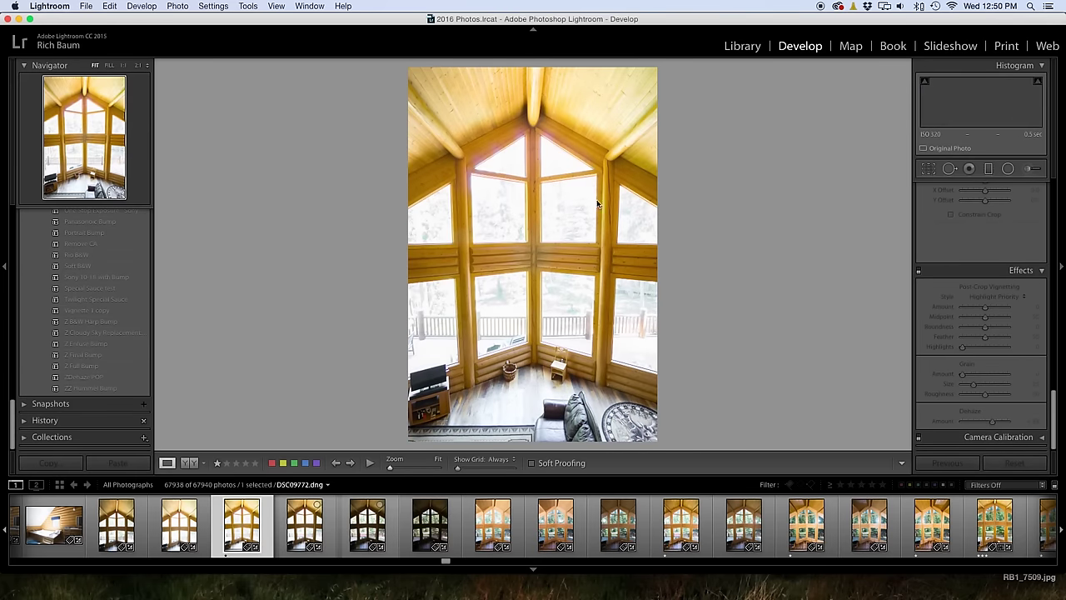
click(682, 528)
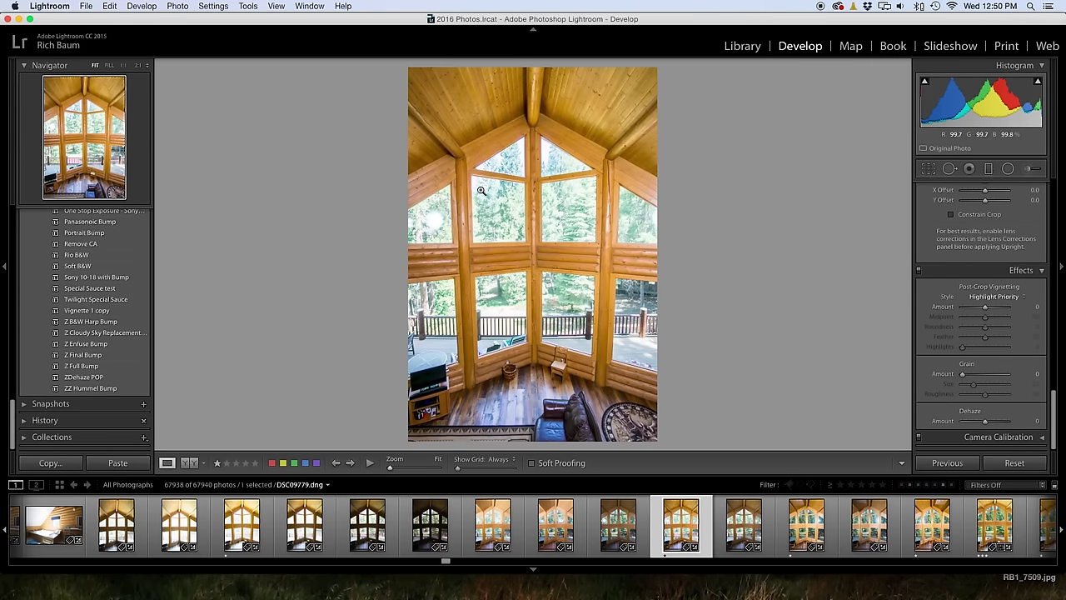
- Apply the Z Full Bump preset to DSC09781 and raise its Exposure to +0.30
super+click(240, 518)
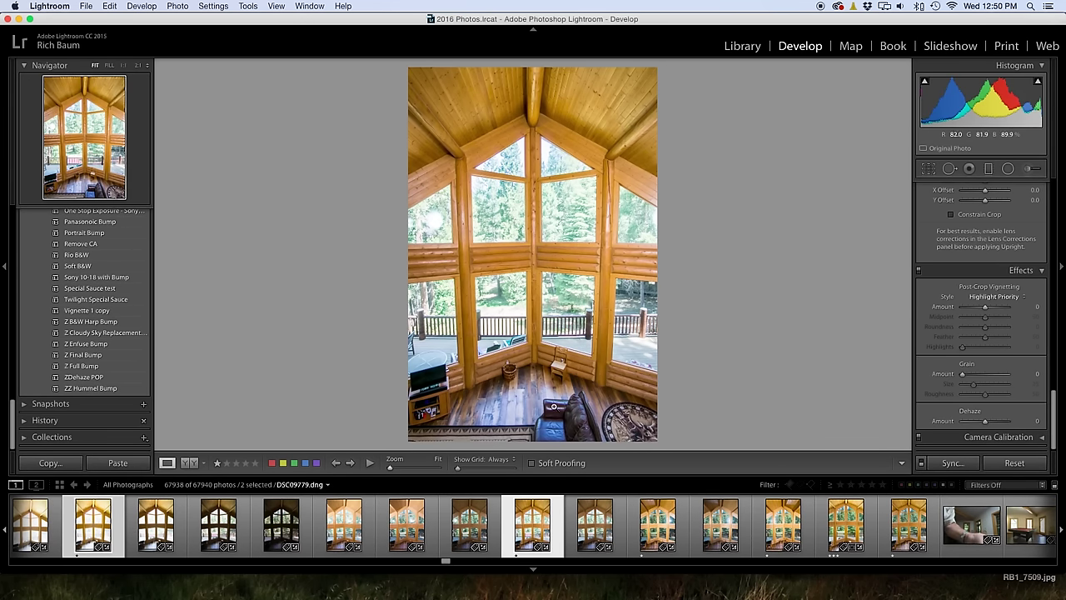
click(654, 518)
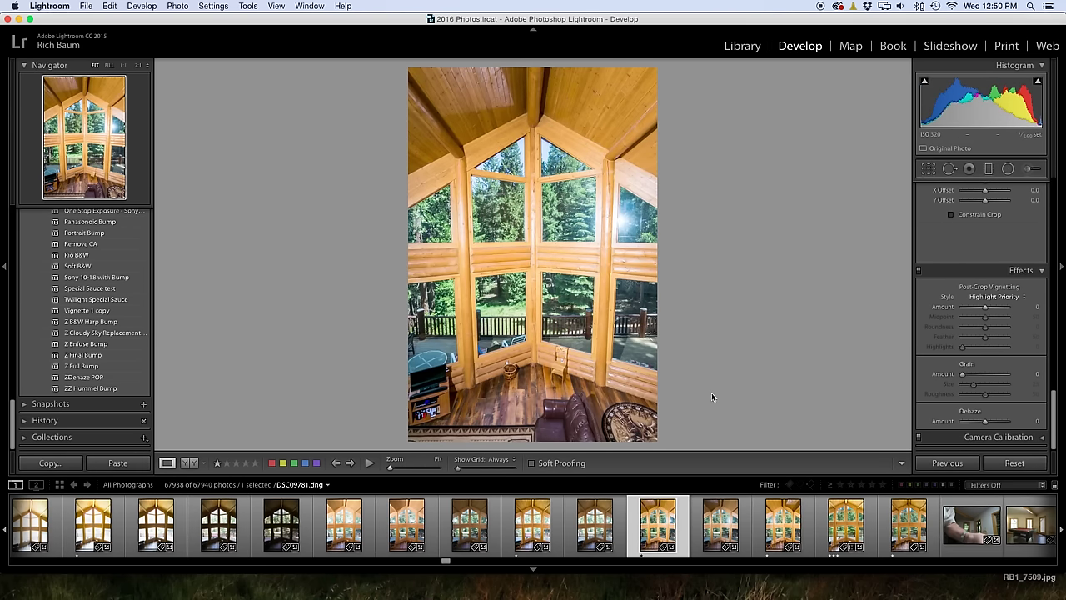
click(77, 368)
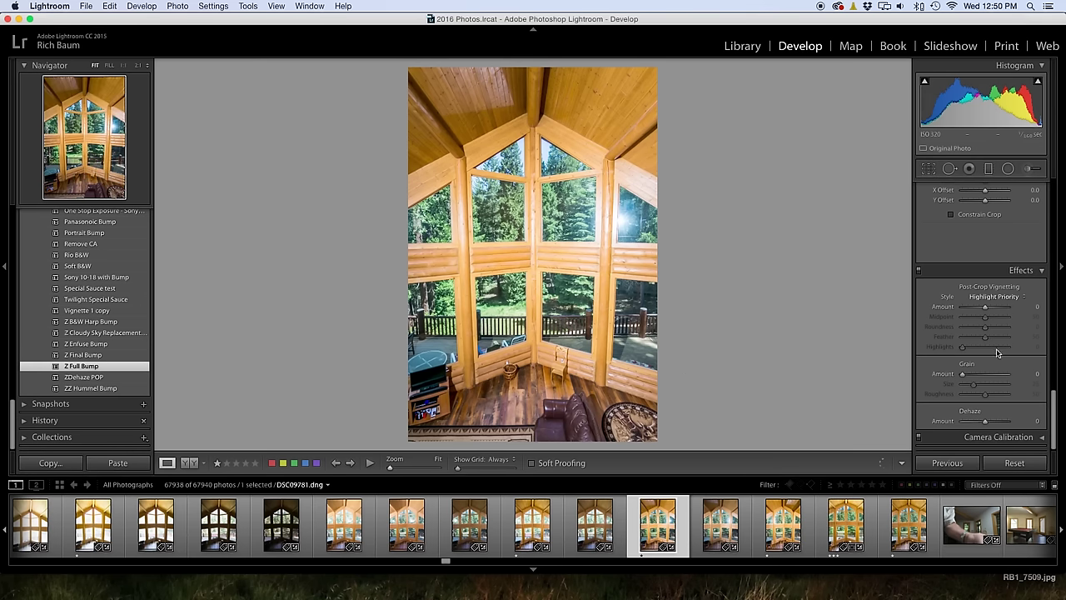
scroll(992, 310, up, 10)
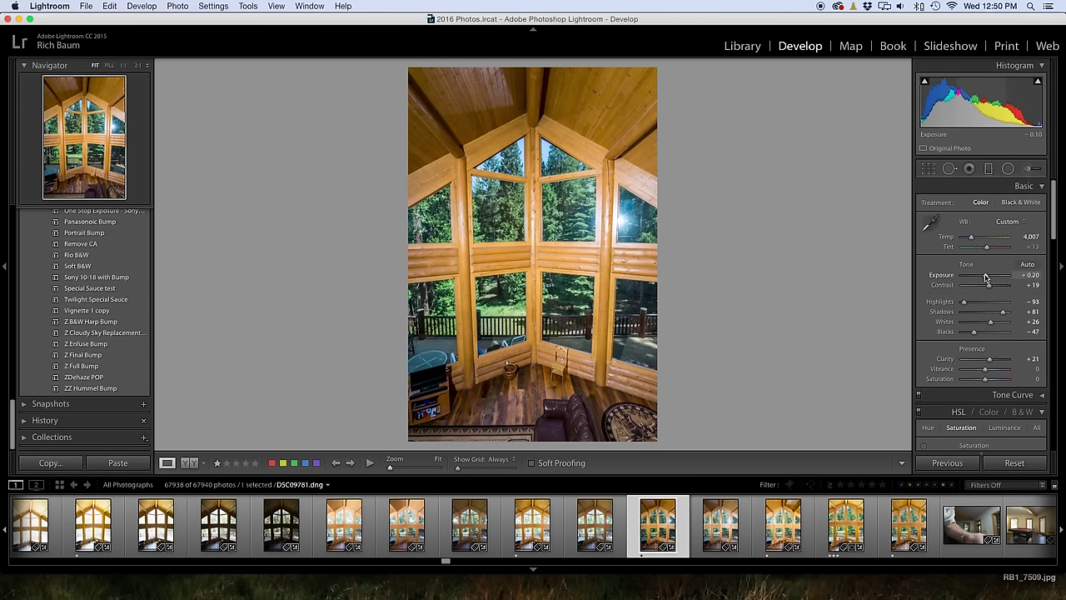
drag(986, 278, 987, 278)
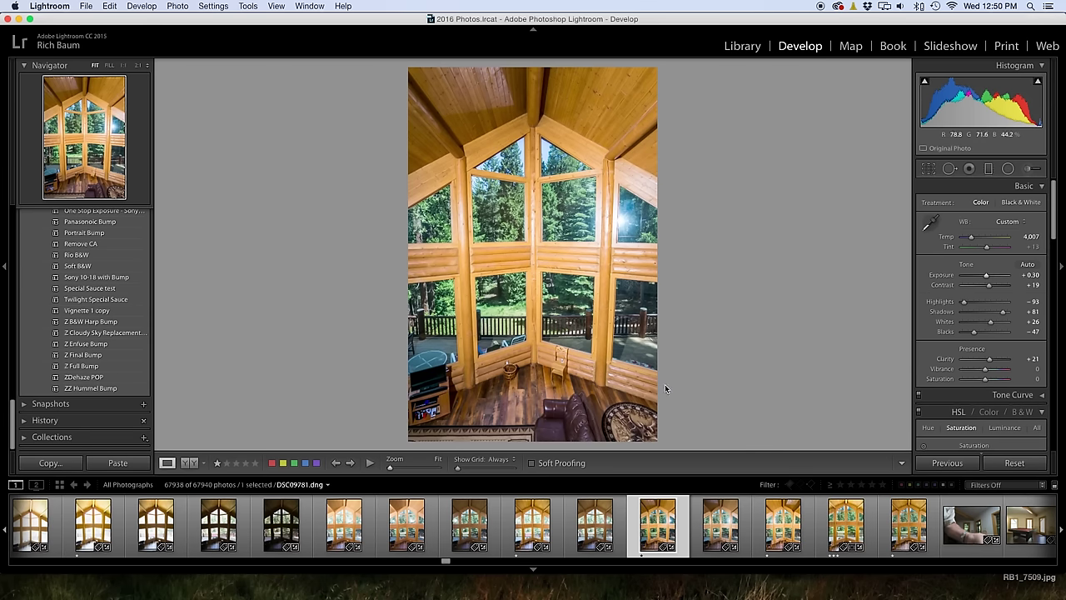
- Apply the Z Full Bump preset to DSC09783
click(777, 531)
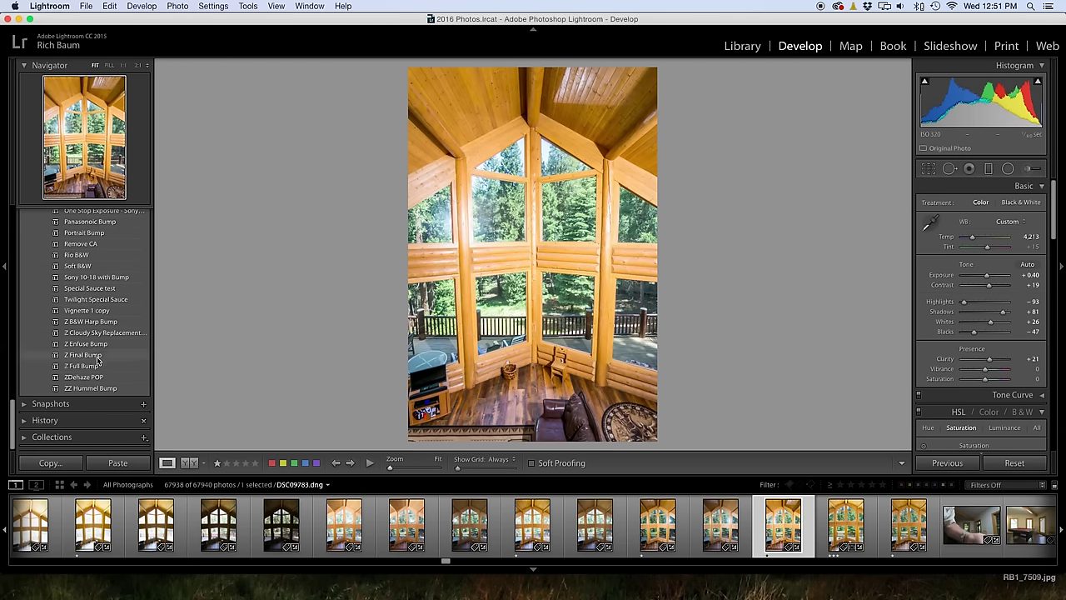
click(94, 365)
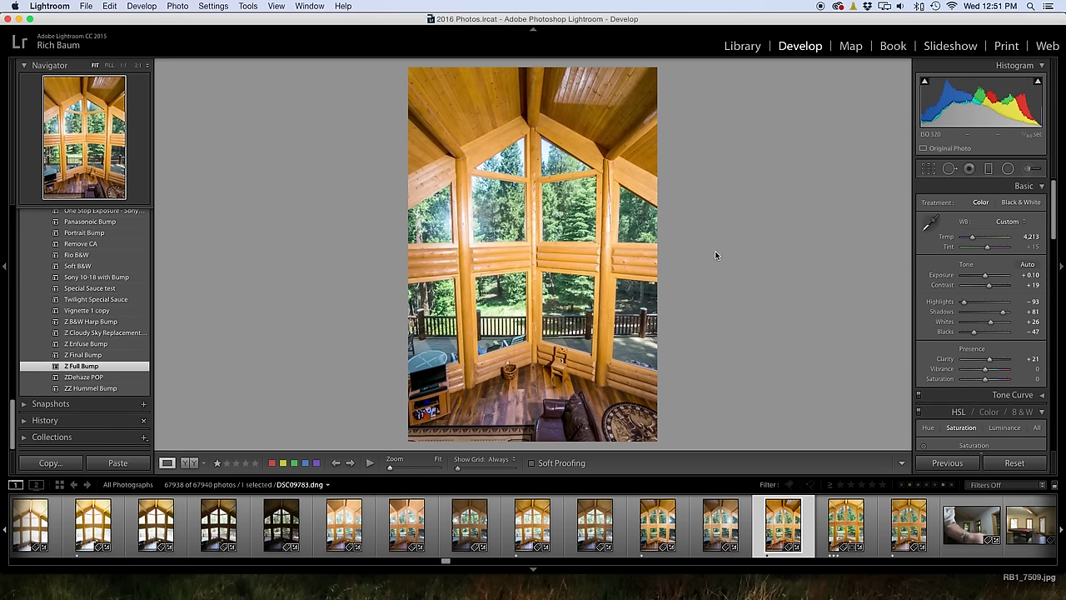
super+click(657, 525)
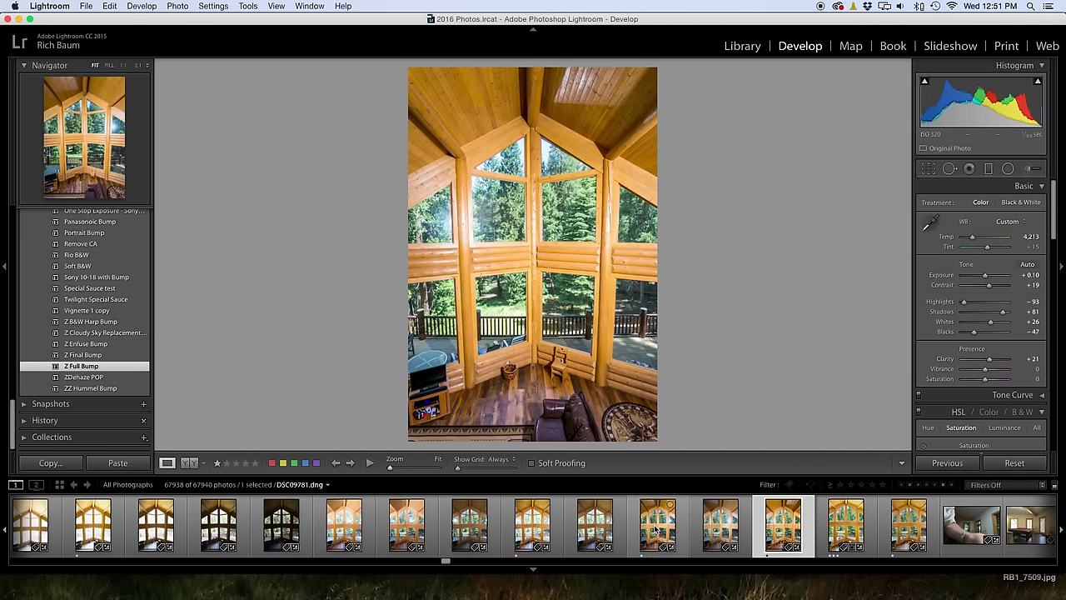
- Select DSC09772, DSC09779, DSC09781 and DSC09783 and open them as layers in Photoshop
click(654, 530)
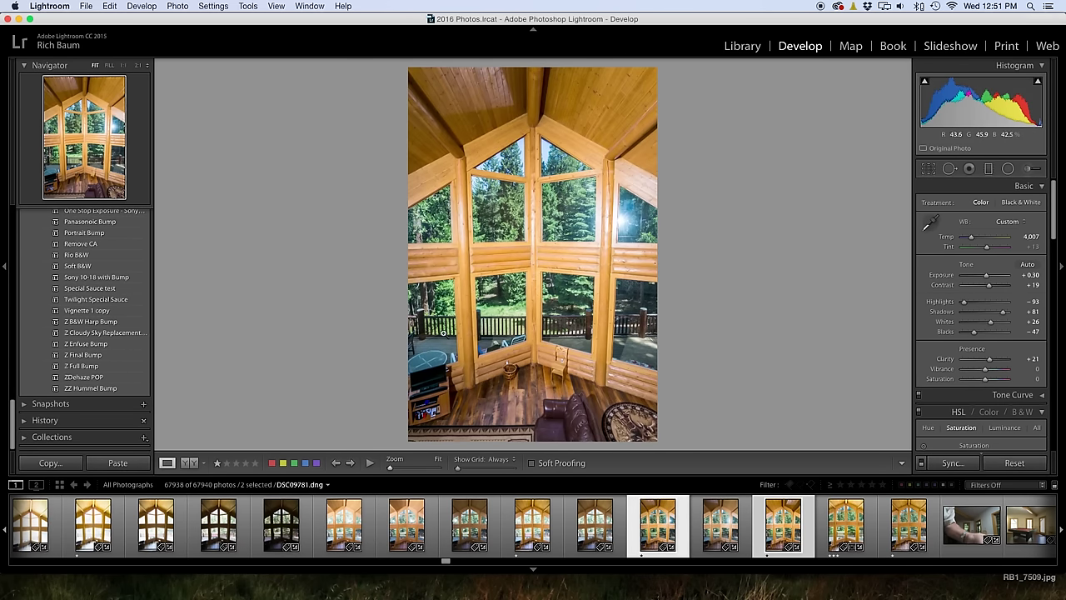
key(Right)
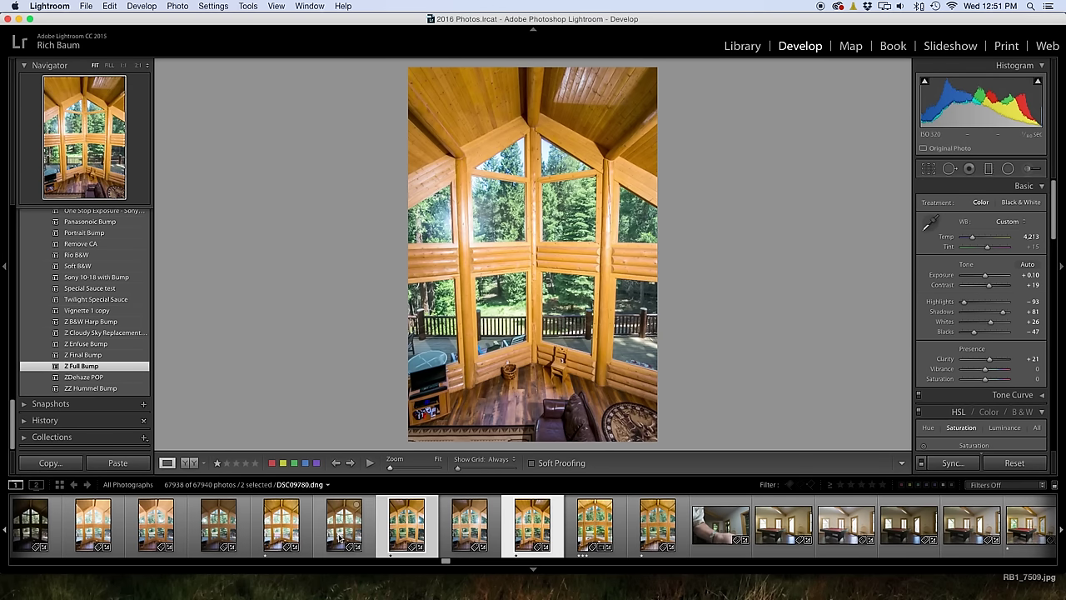
super+click(281, 530)
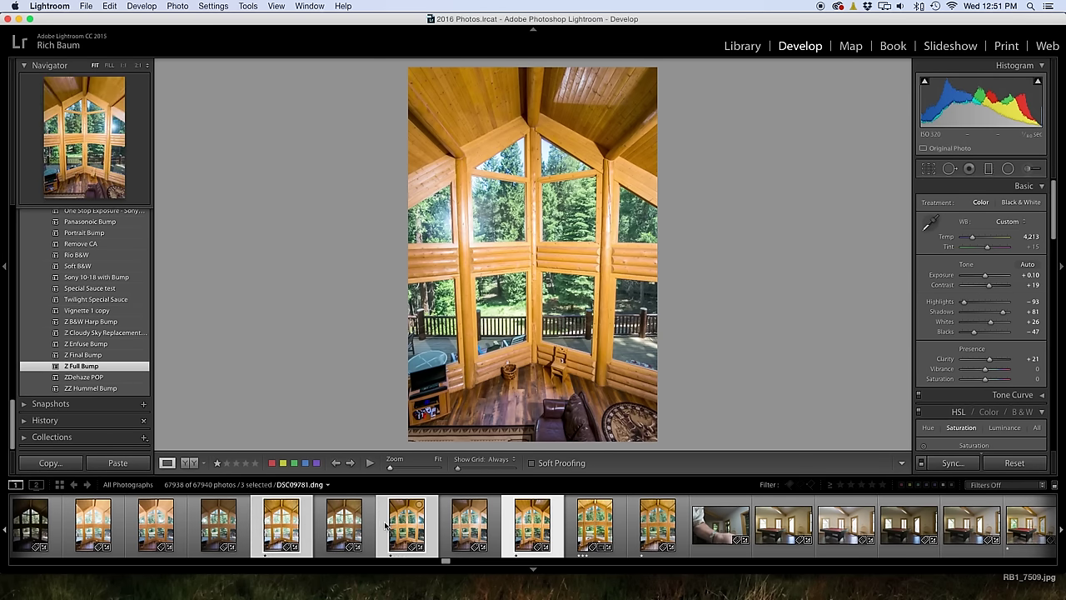
scroll(333, 521, up, 5)
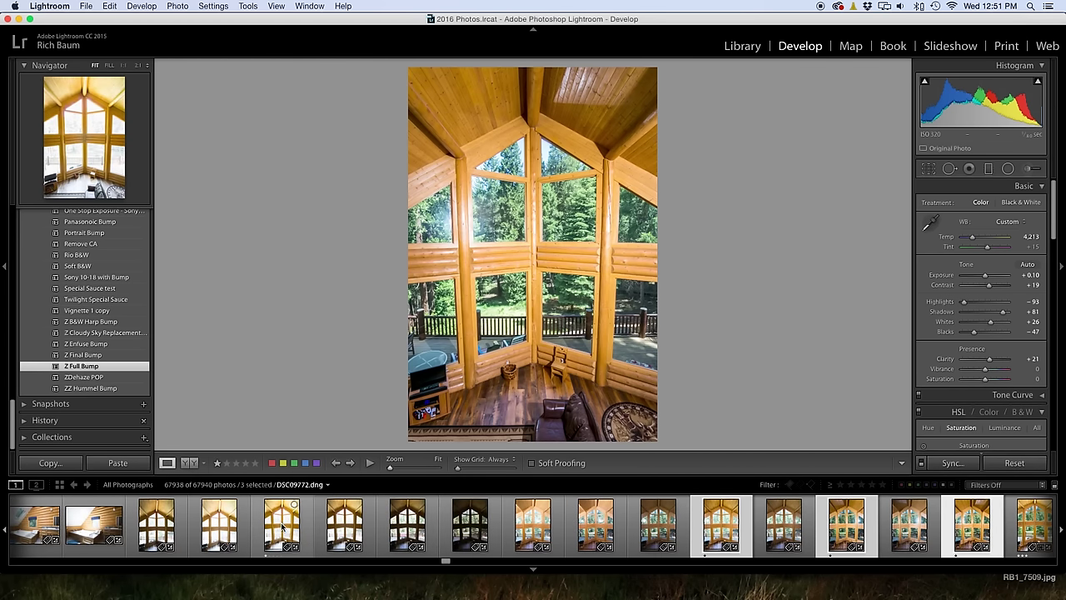
super+click(282, 528)
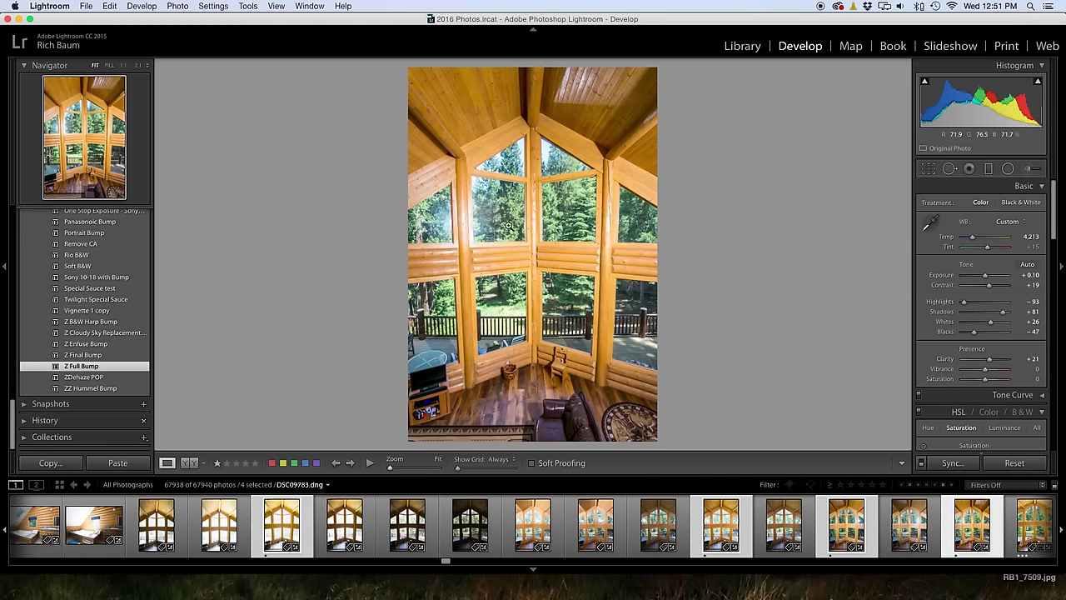
right_click(592, 246)
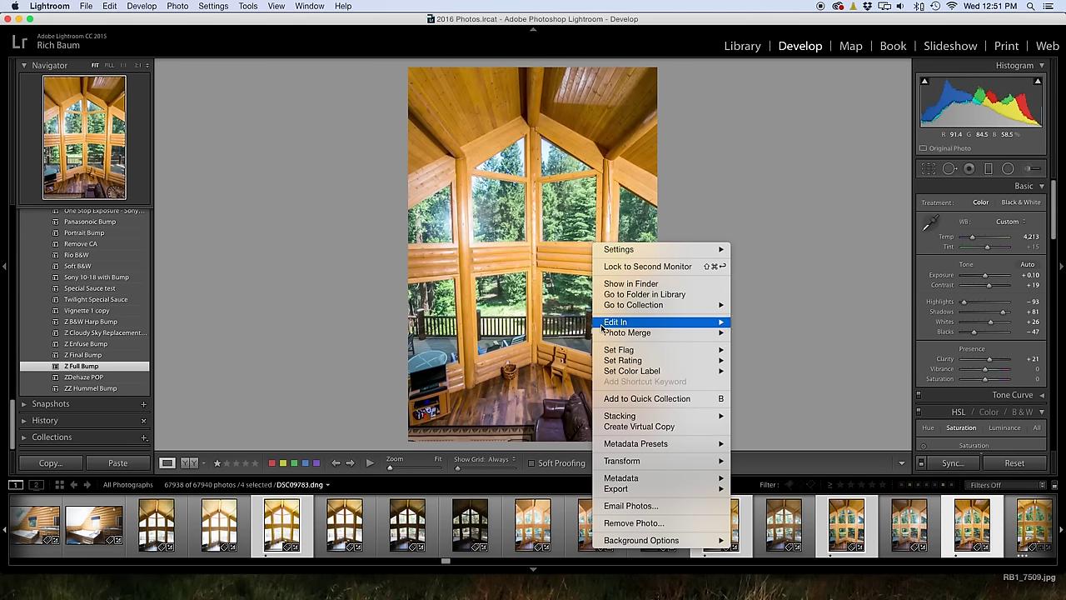
mouse_move(612, 323)
click(843, 464)
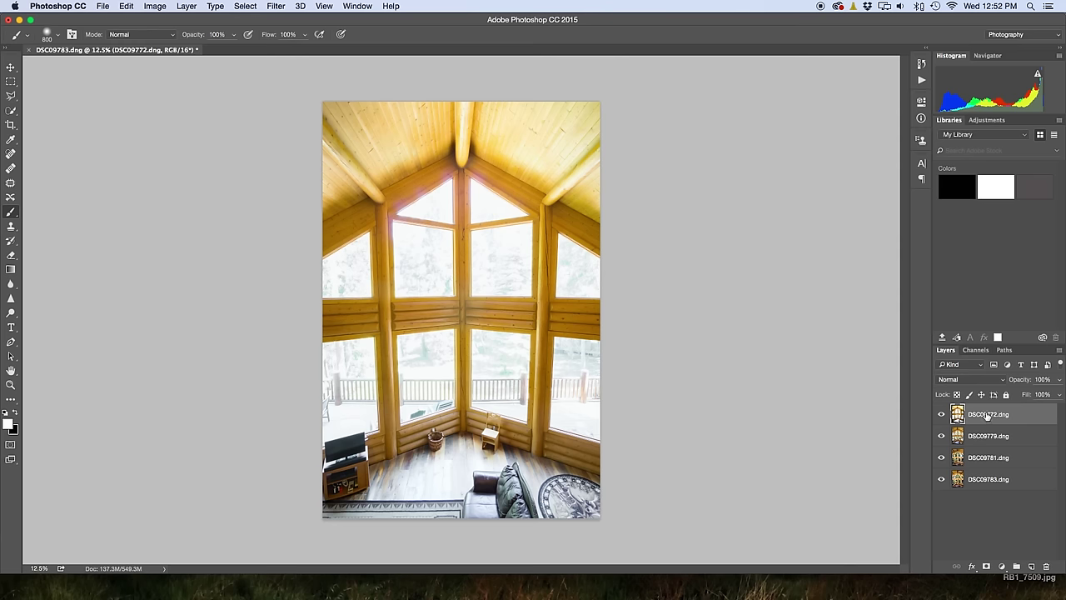
- Move DSC09772 down and DSC09779 to the bottom of the stack, then select all four layers
drag(987, 417, 987, 466)
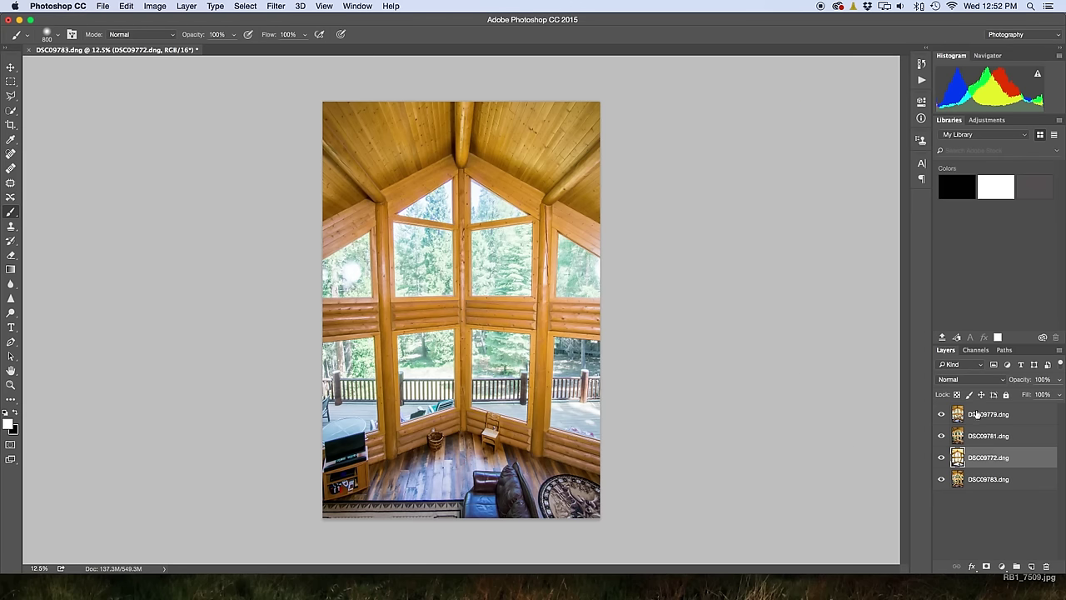
drag(978, 414, 975, 484)
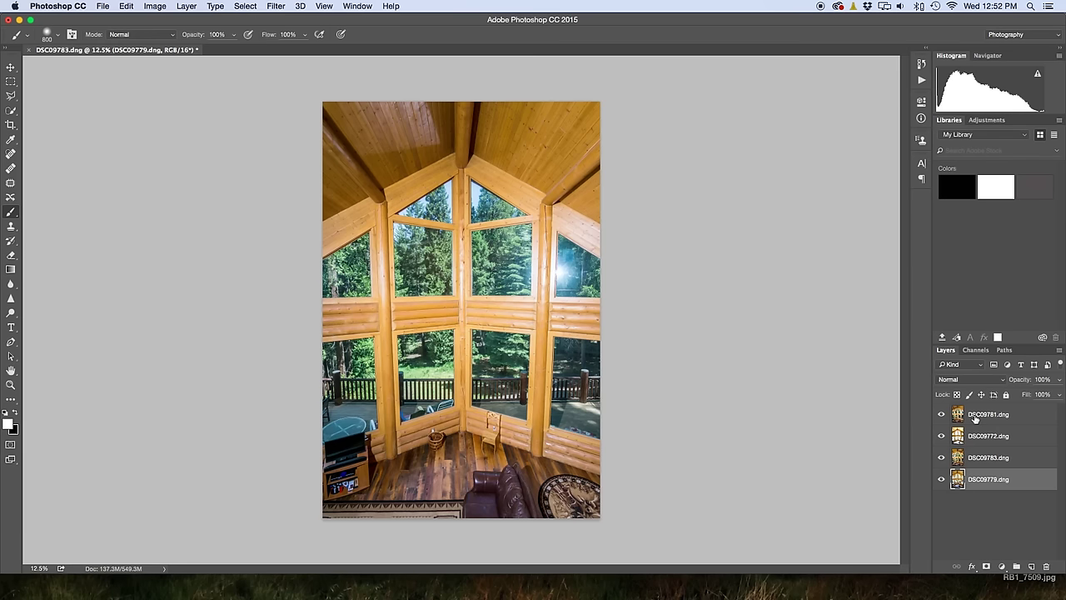
shift+click(976, 418)
shift+click(975, 453)
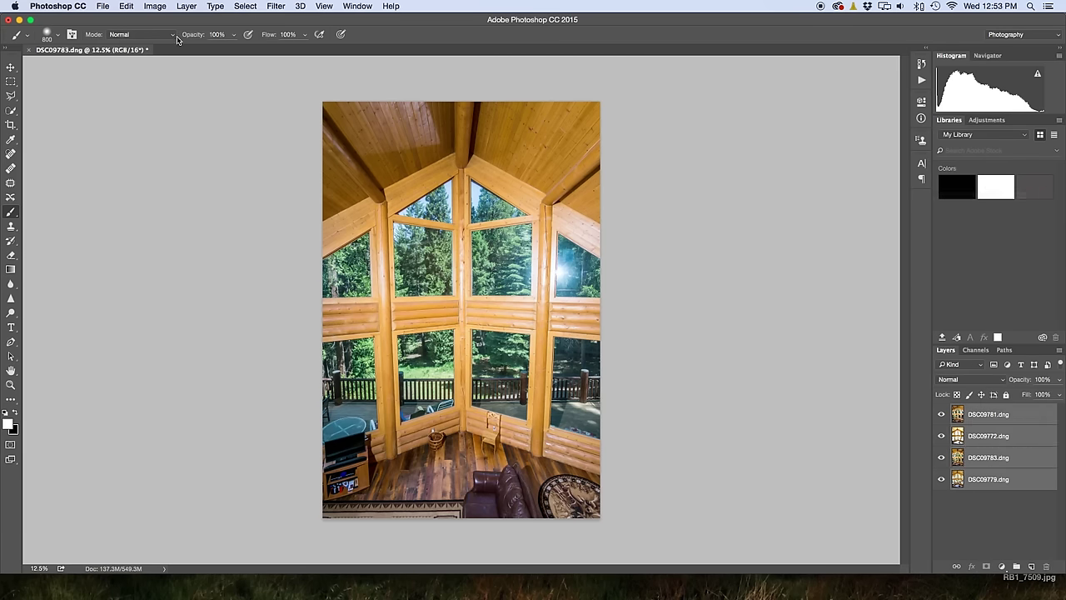
- Run Edit > Auto-Align Layers on the four exposures using Auto projection
click(126, 6)
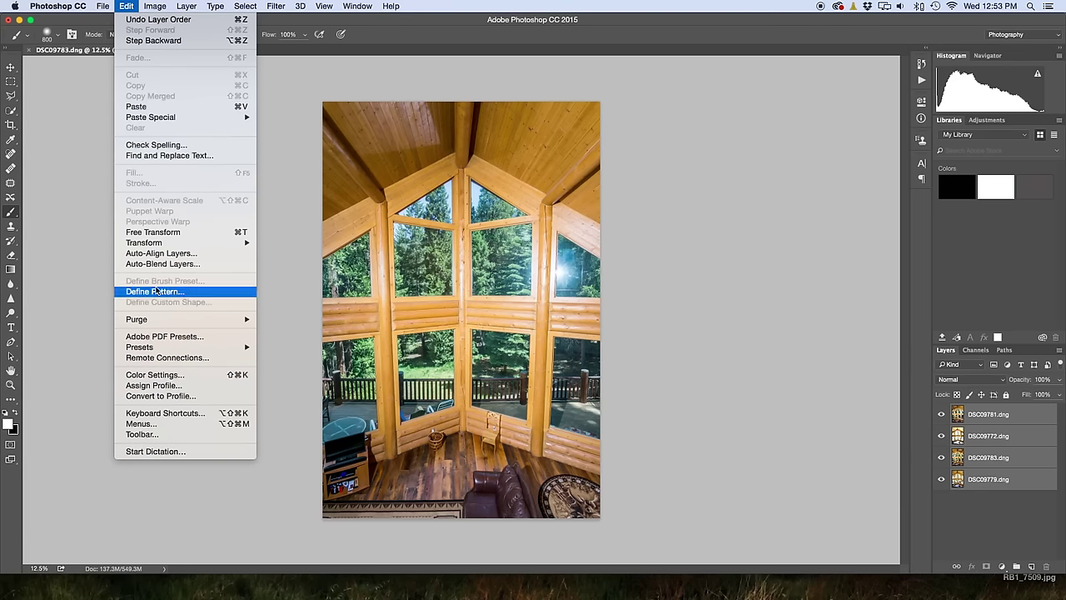
click(147, 254)
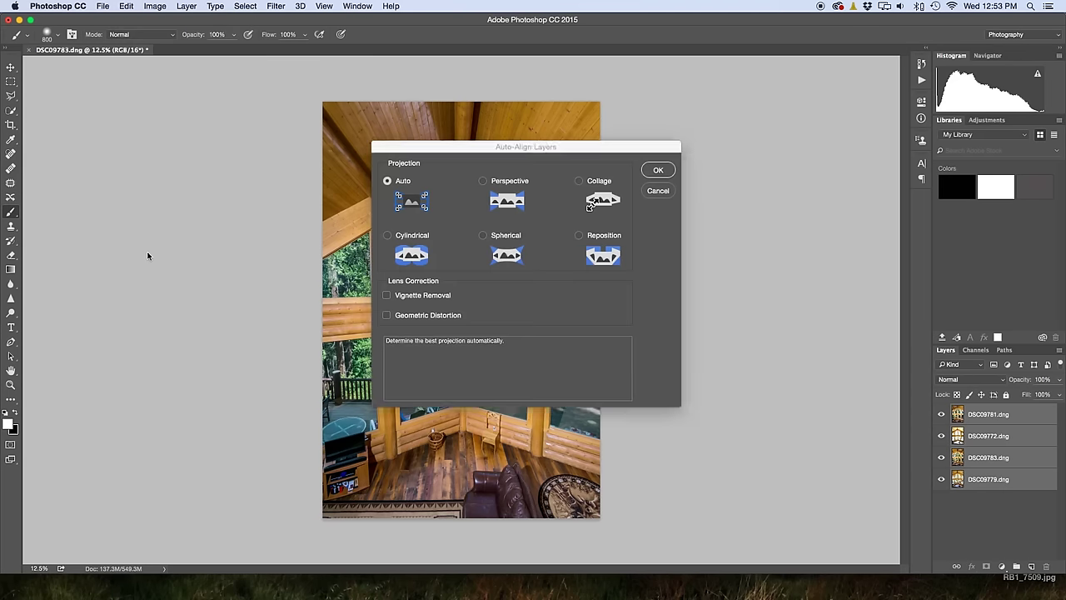
click(655, 171)
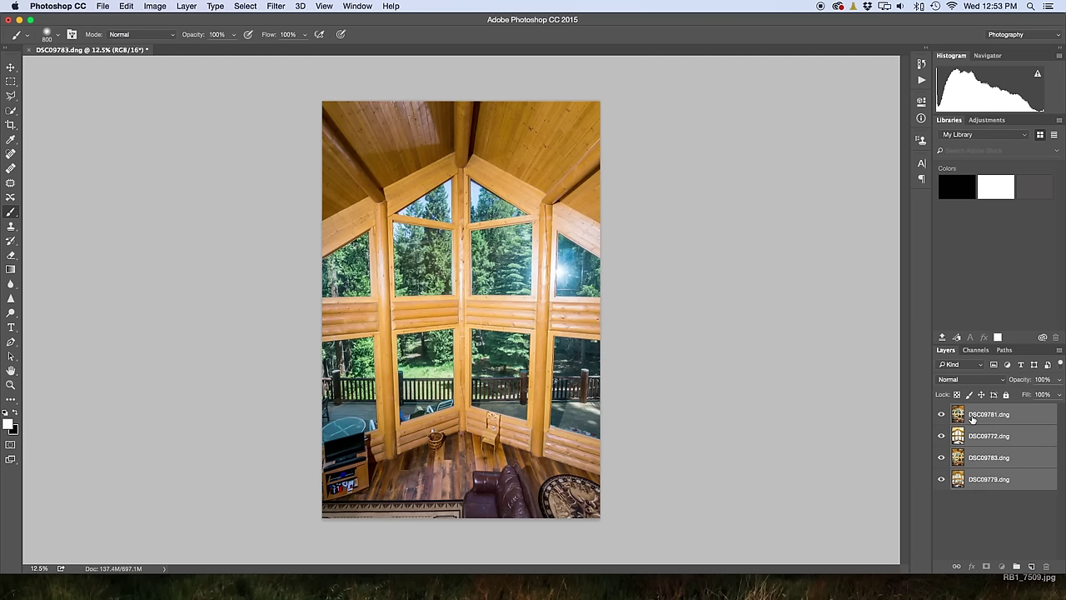
- Rearrange the layers so DSC09781 stays on top and DSC09783 sits above DSC09772
click(972, 419)
drag(972, 419, 971, 439)
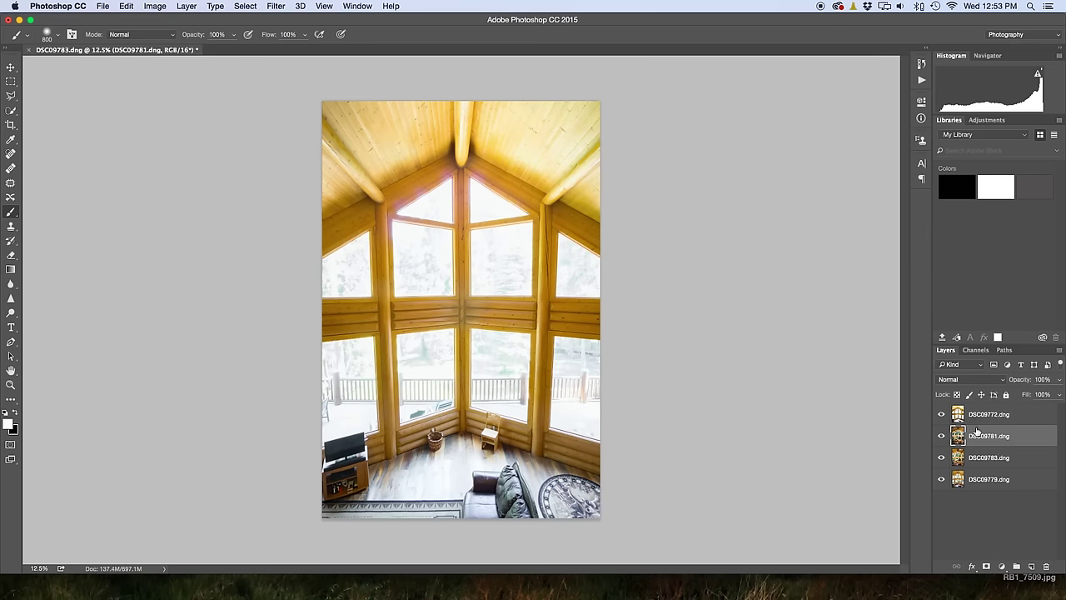
mouse_move(976, 432)
mouse_down()
mouse_move(980, 440)
mouse_move(978, 414)
mouse_up()
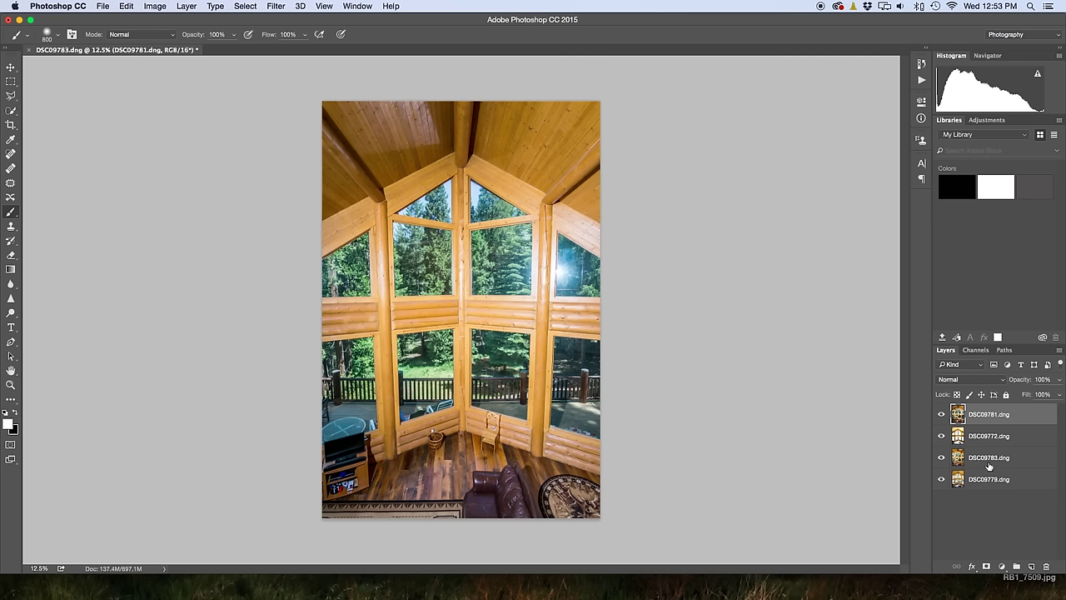
drag(989, 466, 975, 424)
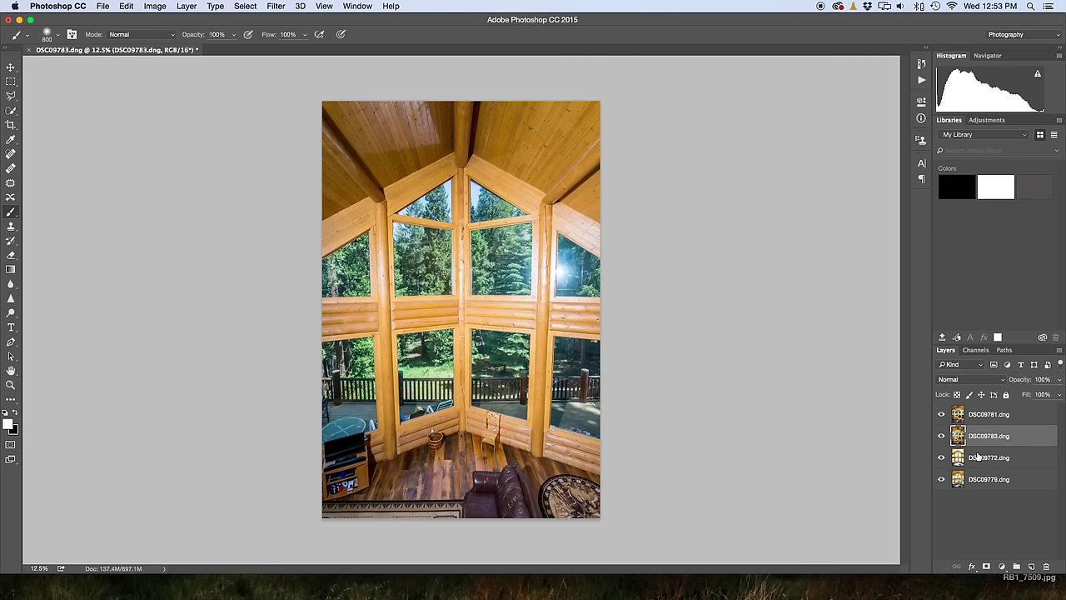
click(976, 456)
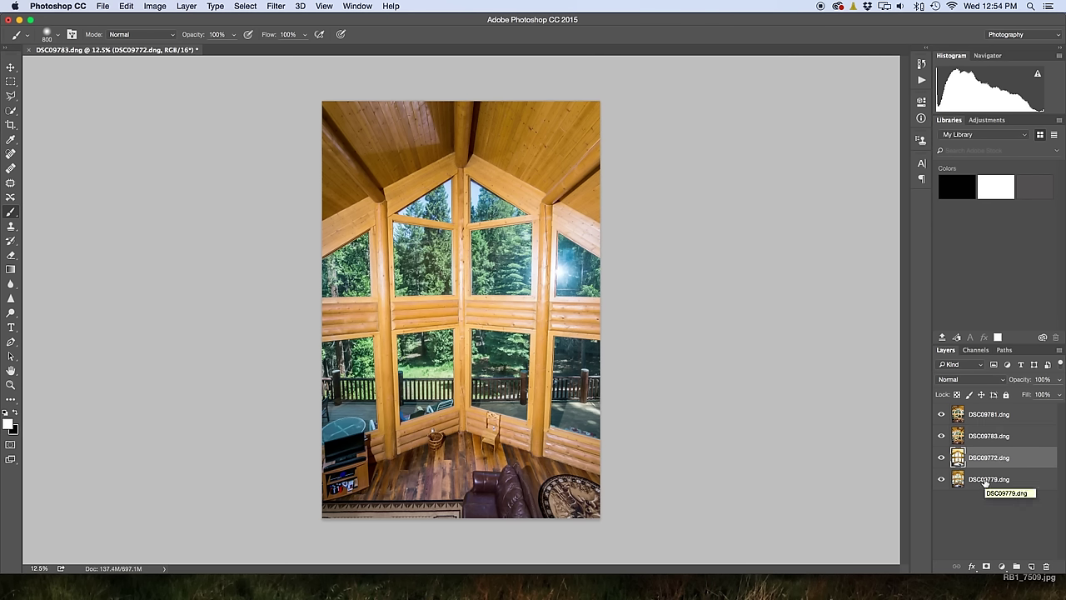
- Hide the DSC09781, DSC09783 and DSC09772 layers to view DSC09779 alone
click(942, 415)
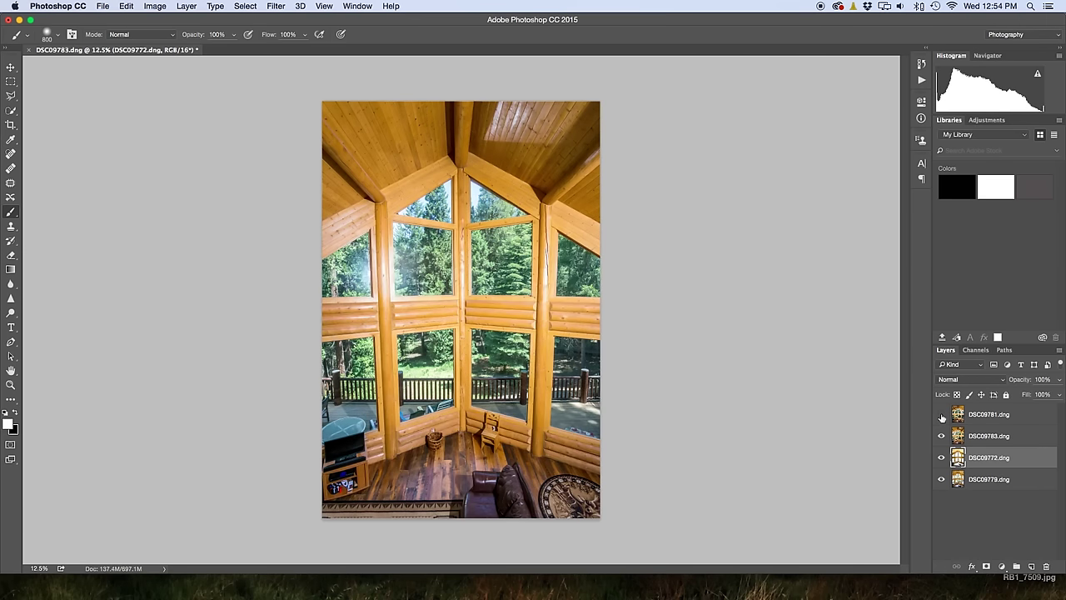
click(942, 436)
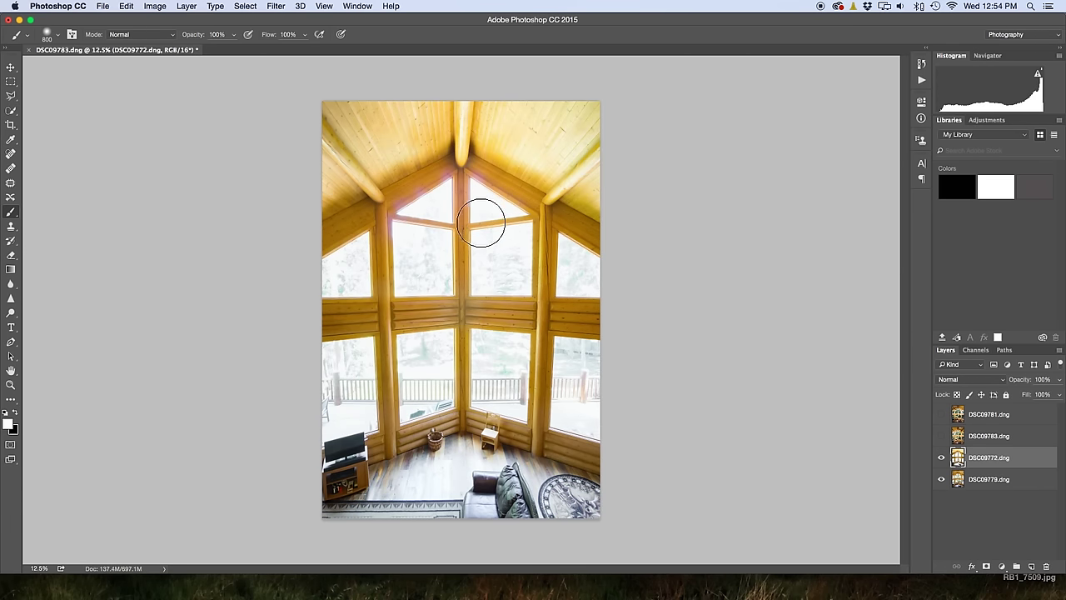
click(942, 457)
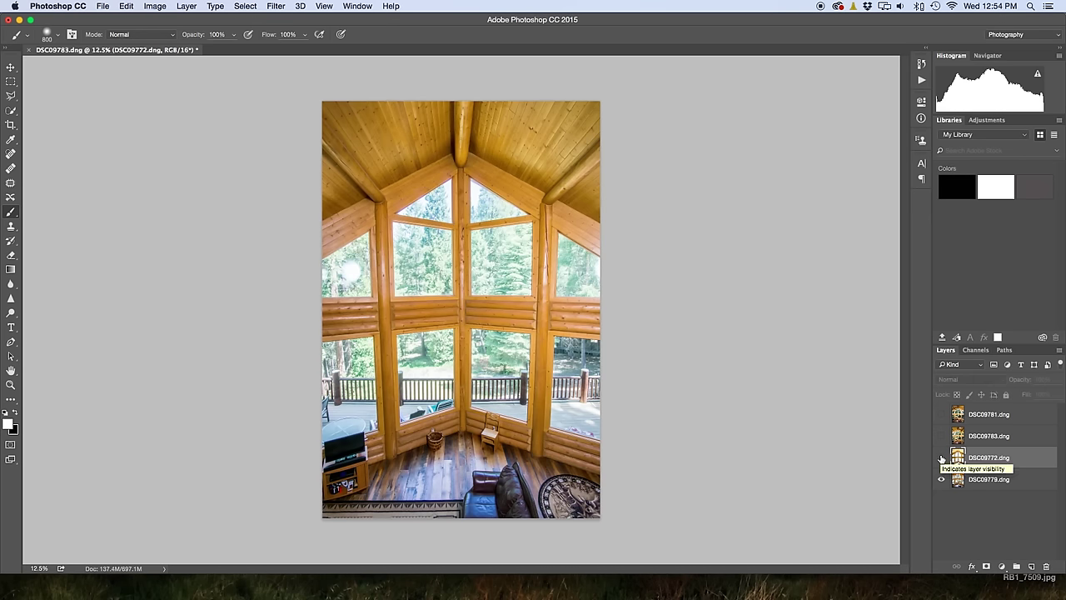
- Show DSC09772 again and give it a black hide-all layer mask
click(942, 457)
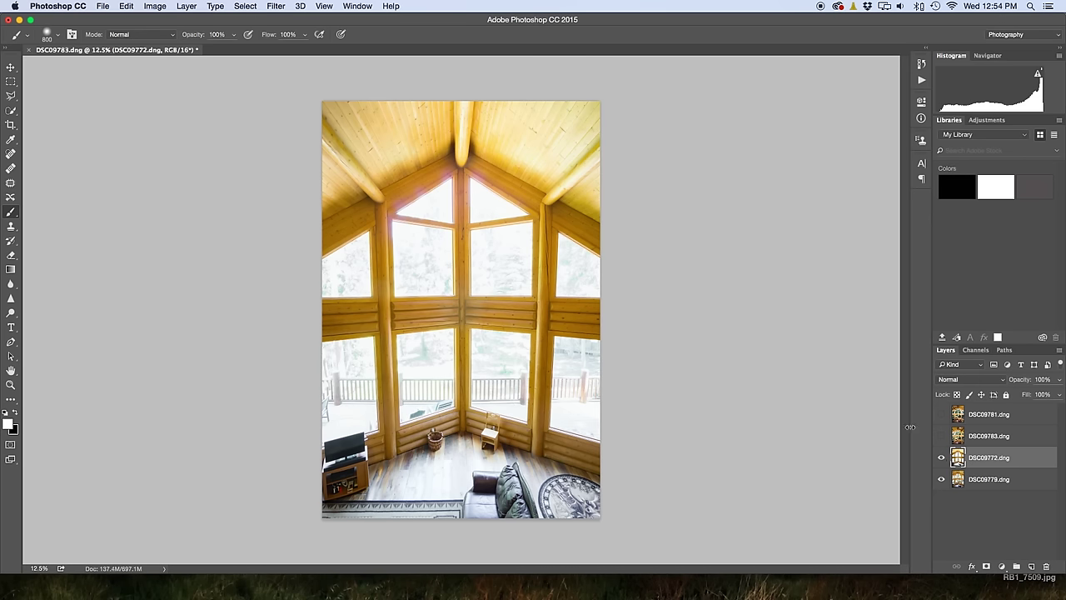
alt+click(986, 567)
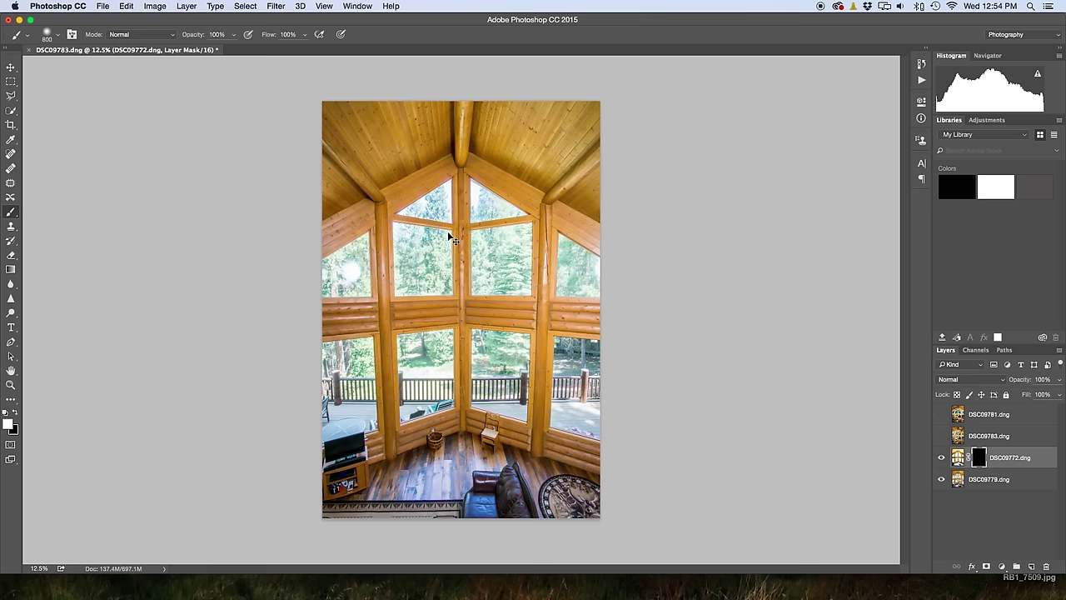
- Zoom to 33% on the roof and upper windows, then set a soft 400 px brush at 8% flow
scroll(450, 236, up, 3)
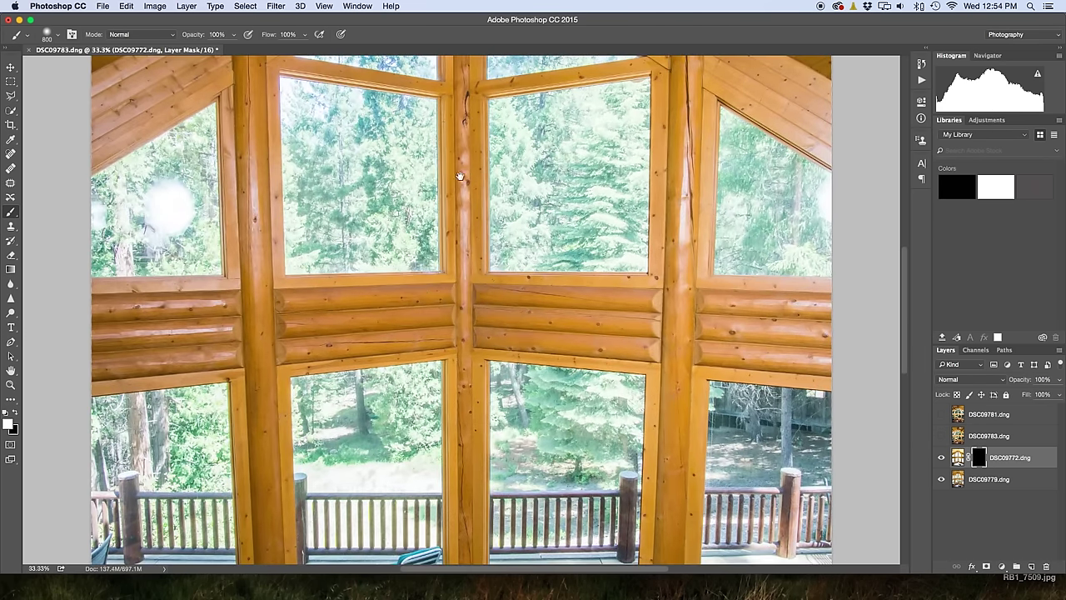
drag(460, 176, 384, 272)
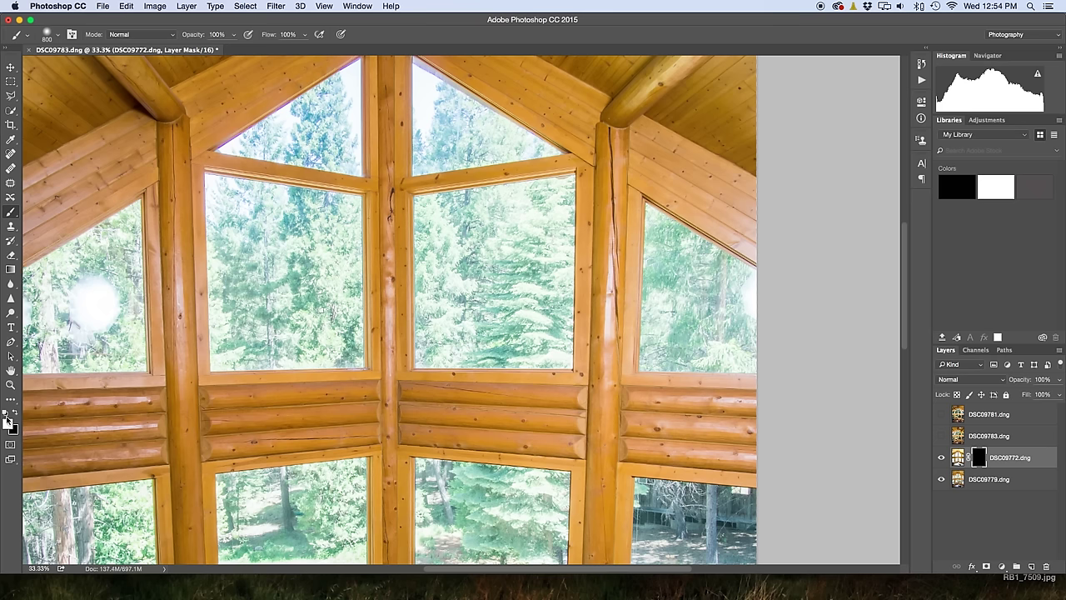
right_click(156, 213)
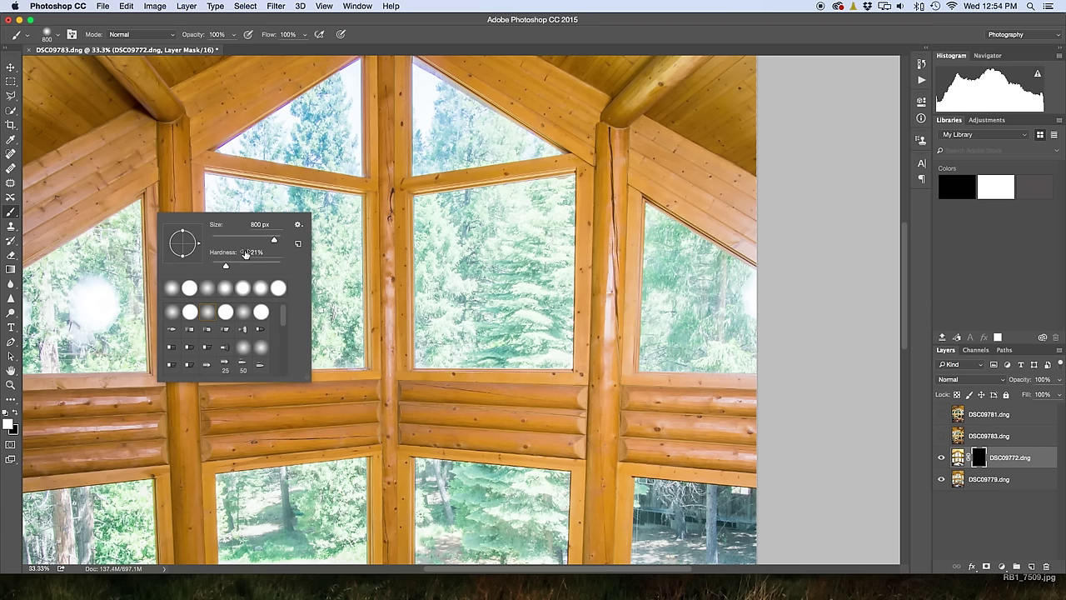
click(288, 34)
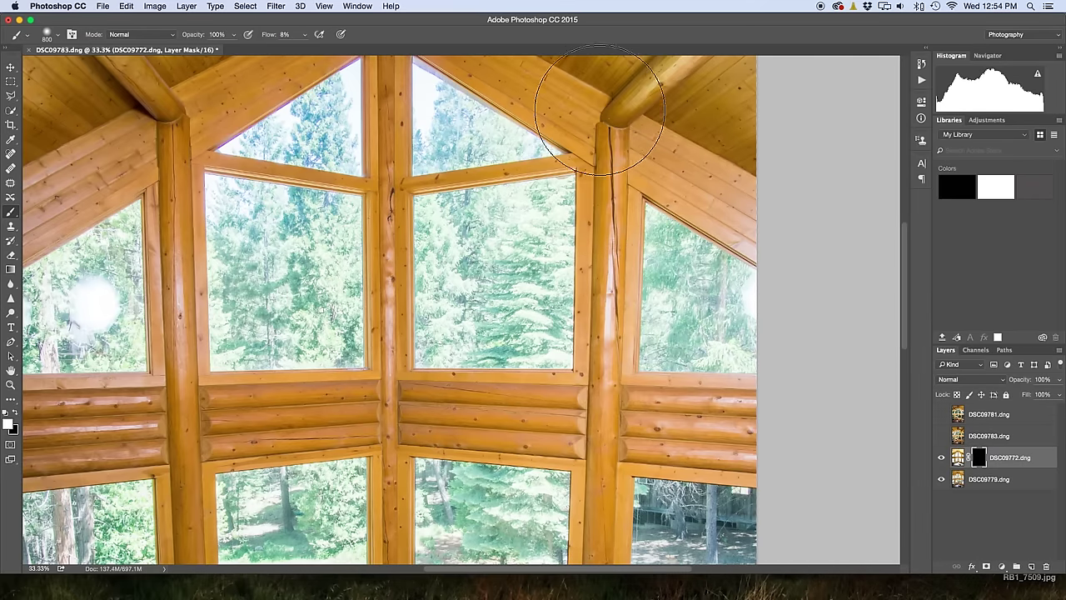
key(bracketleft)
key(bracketleft)
key(bracketleft)
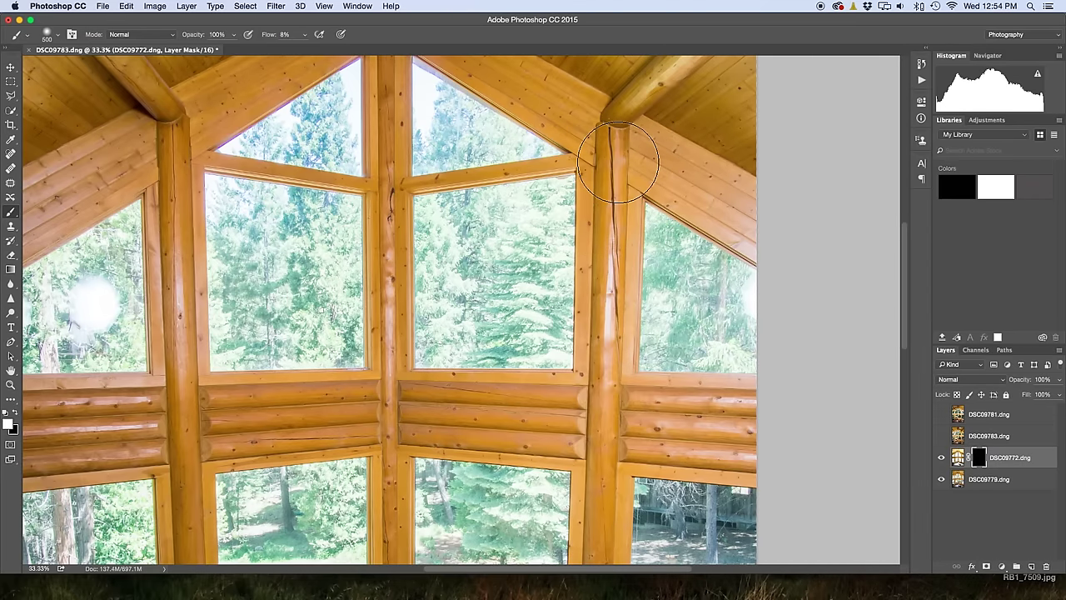
key(bracketleft)
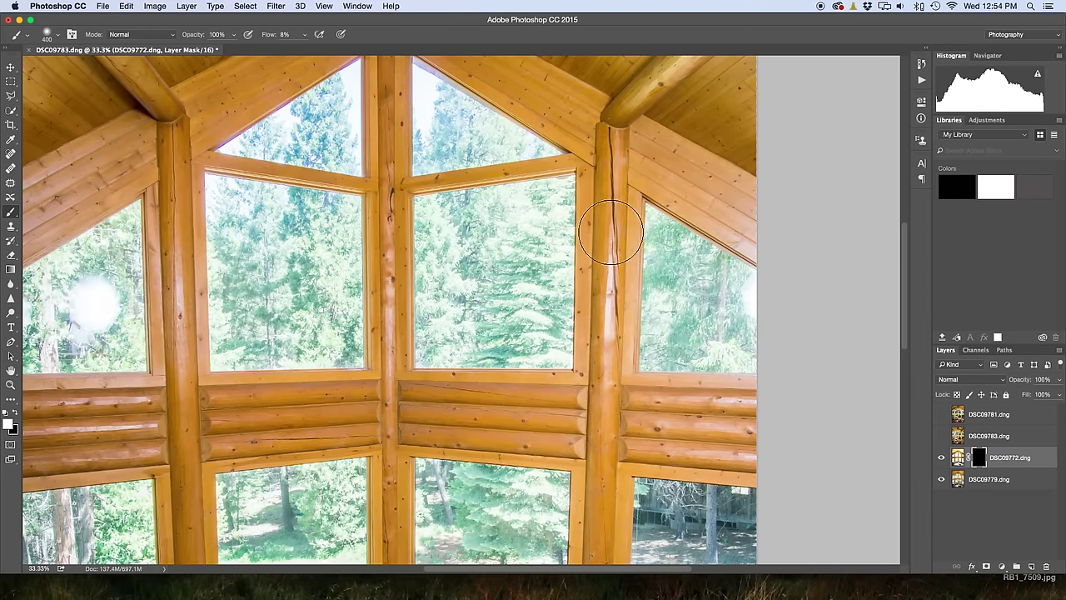
- Paint white on the mask to brighten the right, centre and left log posts with a 250 px brush
mouse_move(610, 235)
mouse_down()
mouse_move(618, 431)
mouse_move(774, 423)
mouse_move(650, 410)
mouse_move(773, 411)
mouse_move(699, 408)
mouse_move(525, 415)
mouse_move(783, 453)
mouse_move(485, 420)
mouse_move(418, 380)
mouse_up()
key(bracketleft)
key(bracketleft)
key(bracketleft)
key(bracketleft)
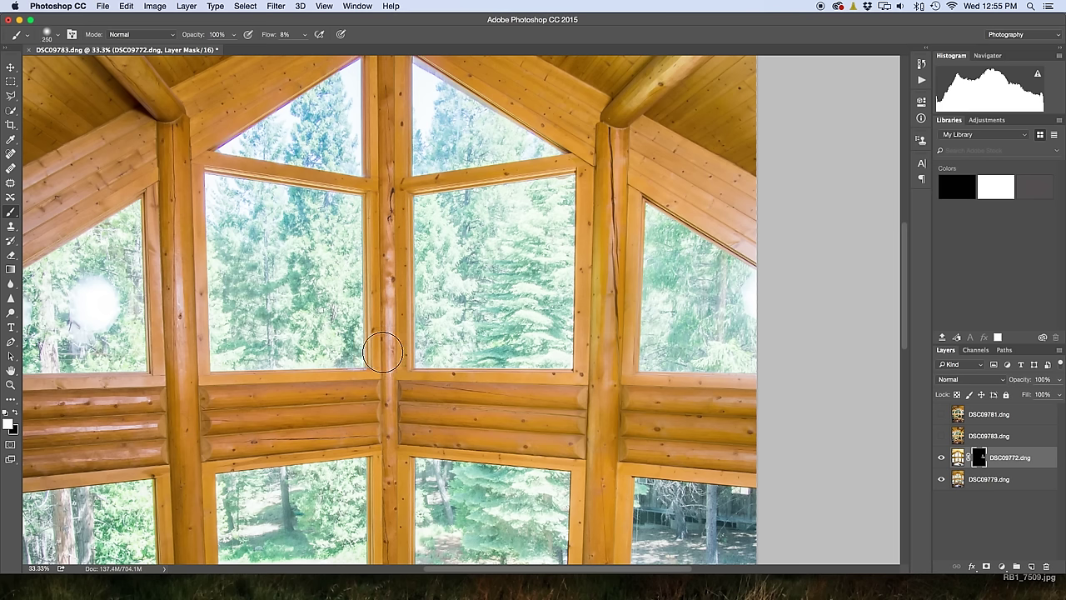
mouse_move(386, 353)
mouse_down()
mouse_move(383, 152)
mouse_move(389, 432)
mouse_up()
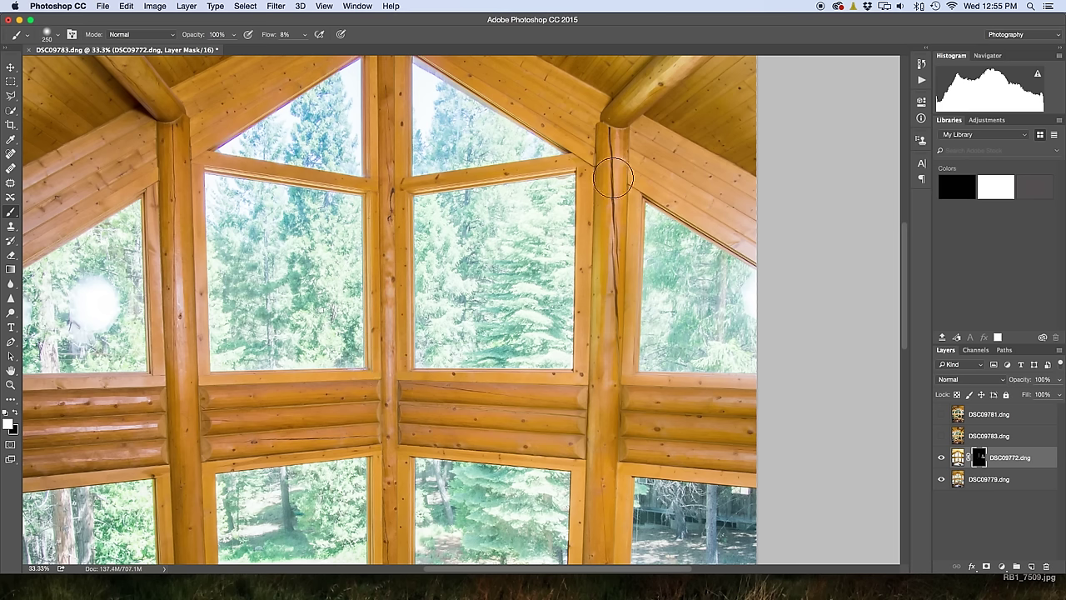
mouse_move(165, 176)
mouse_down()
mouse_move(168, 310)
mouse_move(169, 246)
mouse_move(172, 330)
mouse_move(163, 202)
mouse_move(188, 386)
mouse_move(197, 241)
mouse_move(182, 338)
mouse_move(183, 175)
mouse_move(207, 284)
mouse_move(197, 184)
mouse_move(190, 313)
mouse_move(194, 133)
mouse_move(201, 170)
mouse_up()
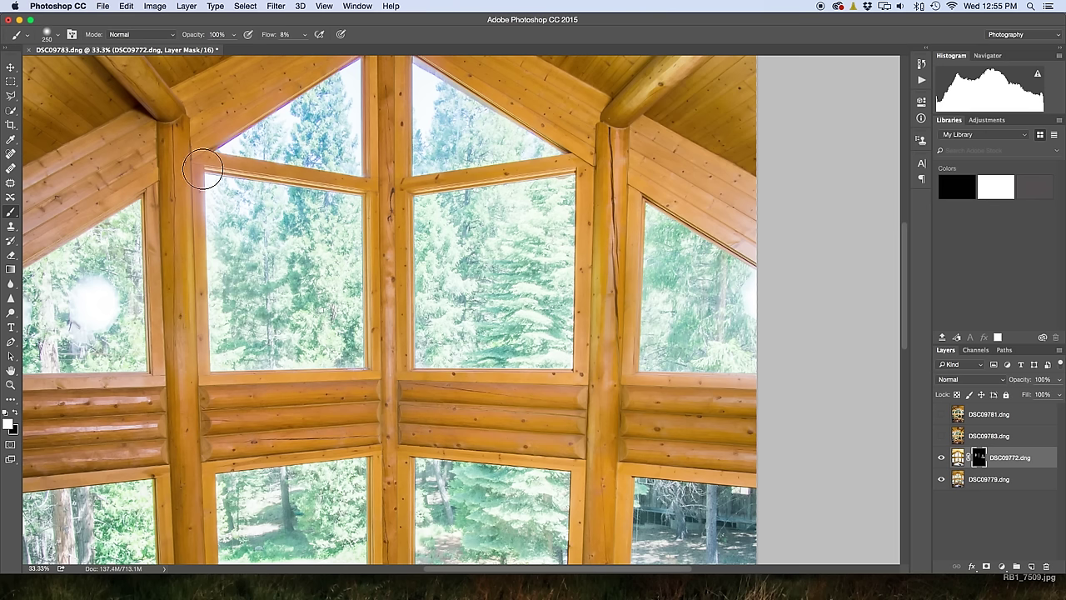
- Switch to black and darken the trees in the upper-left window
key(x)
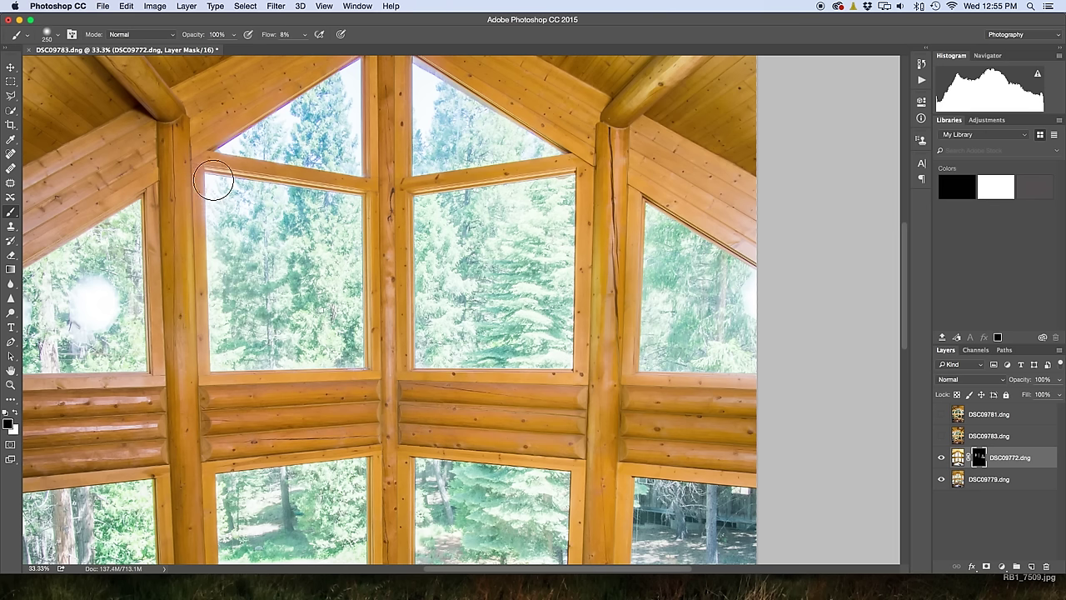
mouse_move(213, 180)
mouse_down()
mouse_move(235, 157)
mouse_move(274, 139)
mouse_up()
key(super+minus)
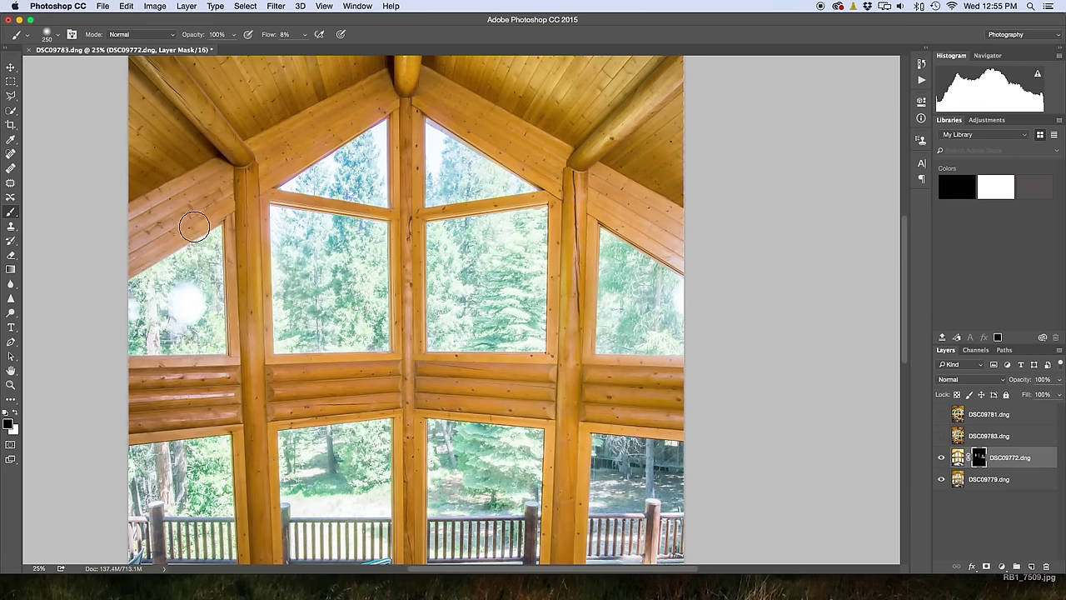
- Switch back to white and brighten the ceiling and upper beams with a 600 px brush
key(x)
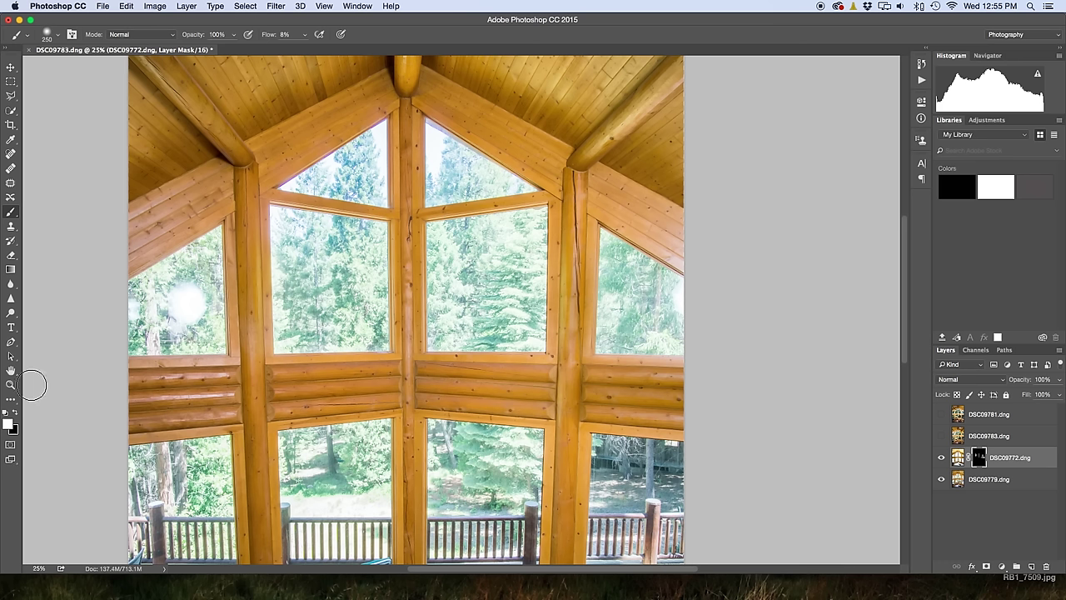
key(bracketright)
key(bracketright)
key(bracketright)
key(bracketright)
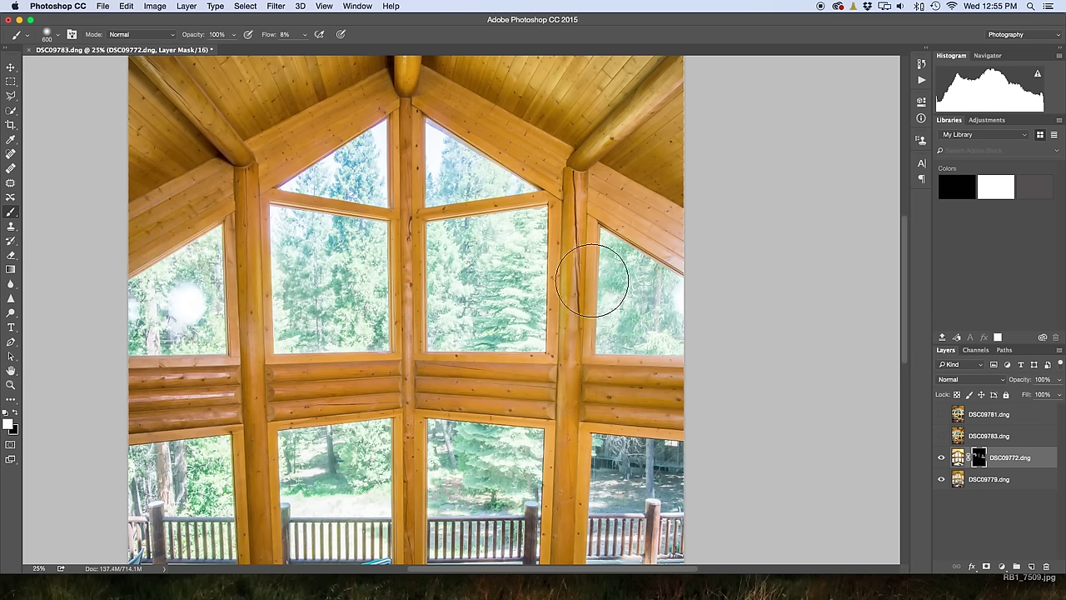
drag(636, 188, 699, 241)
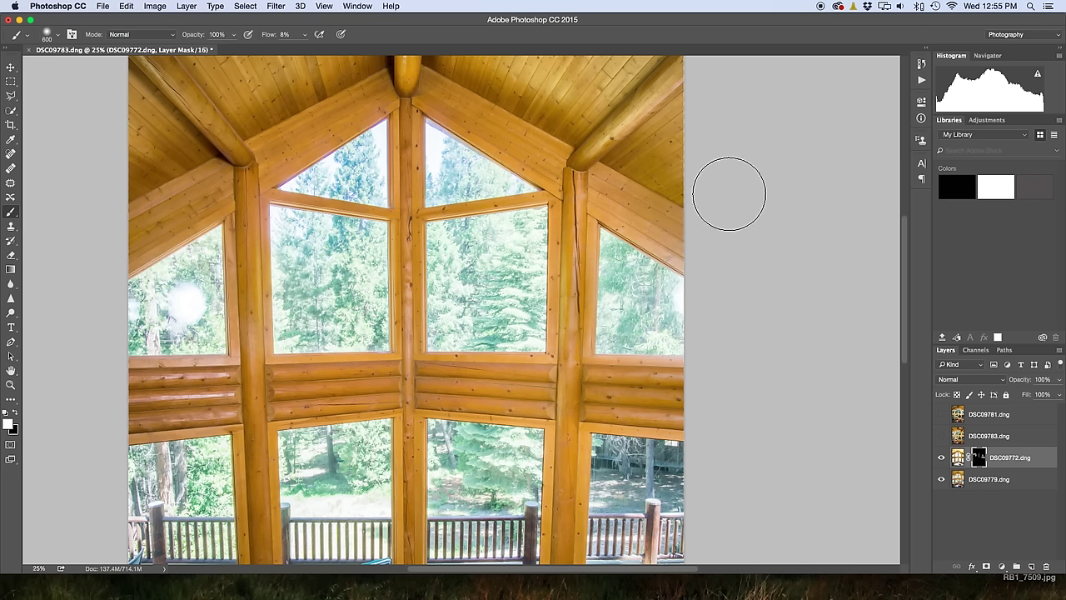
mouse_move(582, 71)
mouse_down()
mouse_move(647, 95)
mouse_move(491, 66)
mouse_move(609, 122)
mouse_move(709, 109)
mouse_up()
mouse_move(199, 91)
mouse_down()
mouse_move(264, 96)
mouse_move(284, 77)
mouse_move(95, 52)
mouse_move(171, 70)
mouse_move(145, 64)
mouse_move(121, 106)
mouse_move(220, 104)
mouse_move(278, 78)
mouse_up()
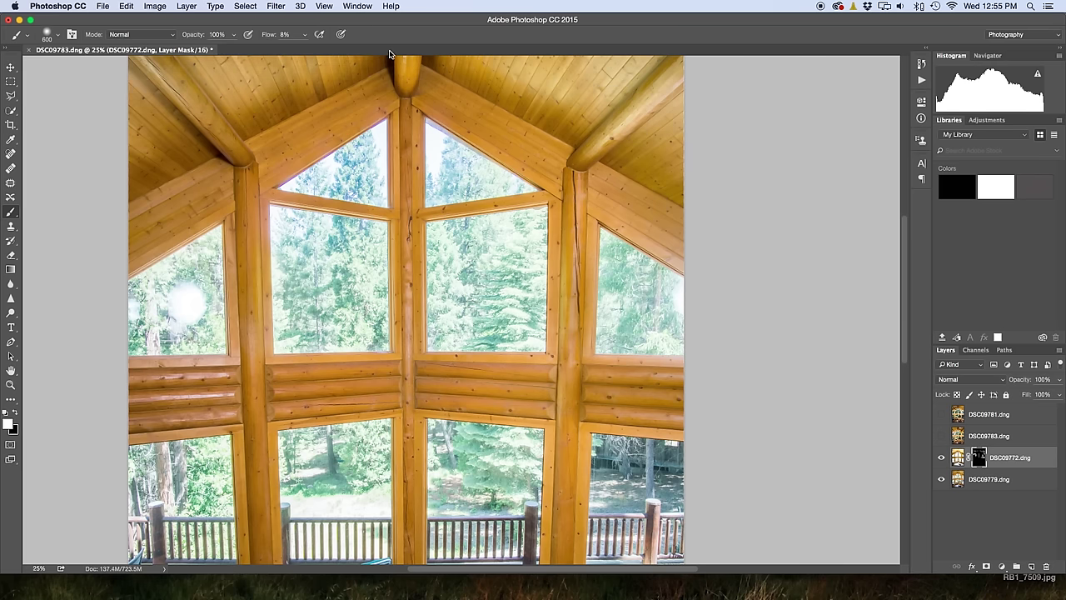
- Float the document window, move it right, and brighten the left log wall and post
drag(395, 51, 379, 58)
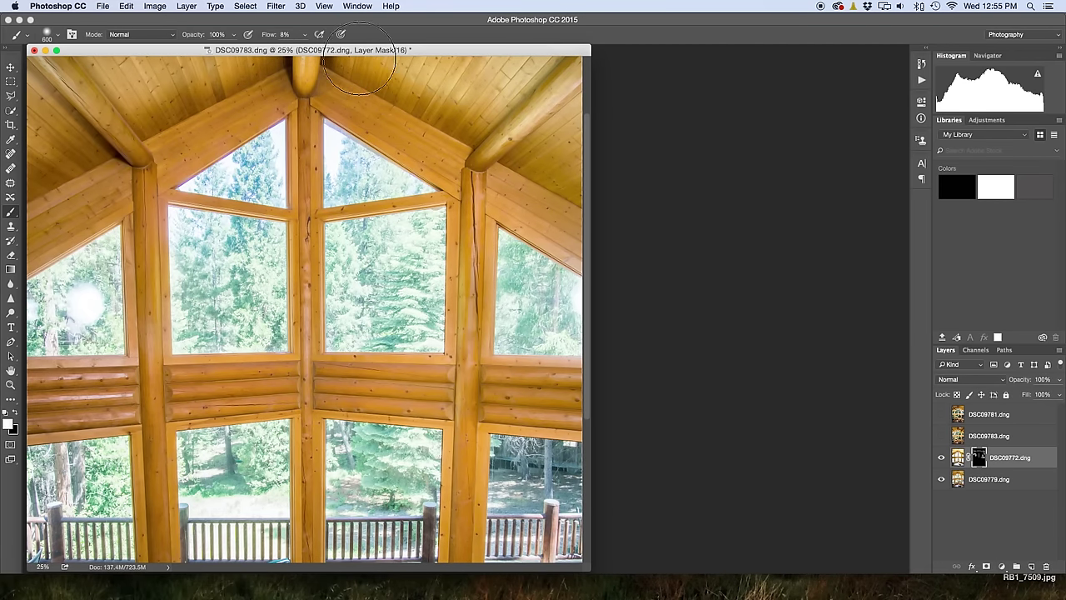
drag(376, 52, 493, 56)
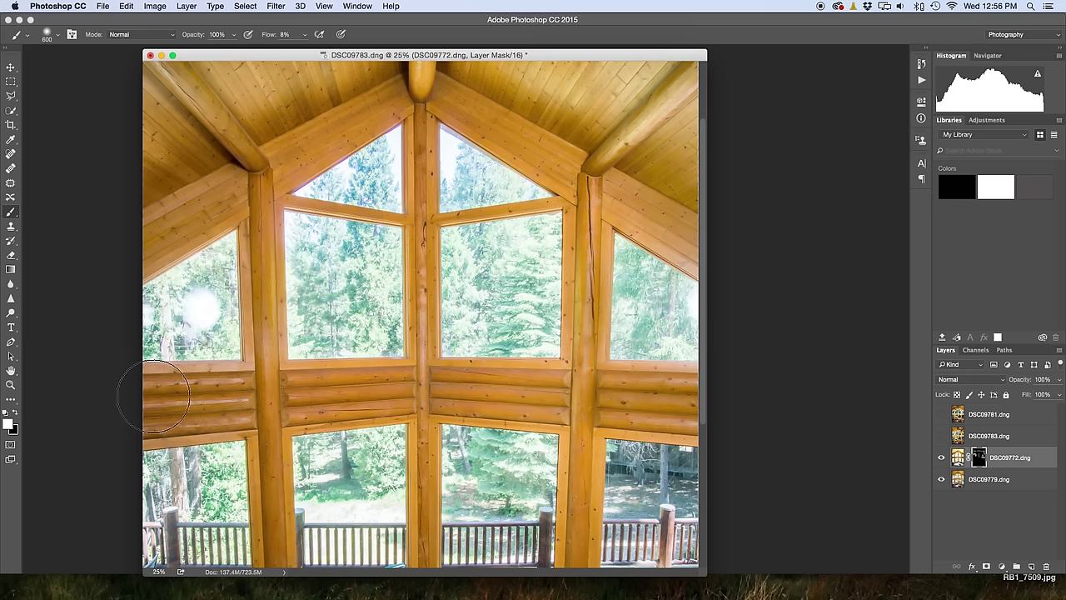
mouse_move(244, 394)
mouse_down()
mouse_move(195, 395)
mouse_move(240, 366)
mouse_move(281, 374)
mouse_up()
- Brighten the floor and TV stand on the mask, undoing the stroke that lightened the sofa
drag(409, 414, 429, 197)
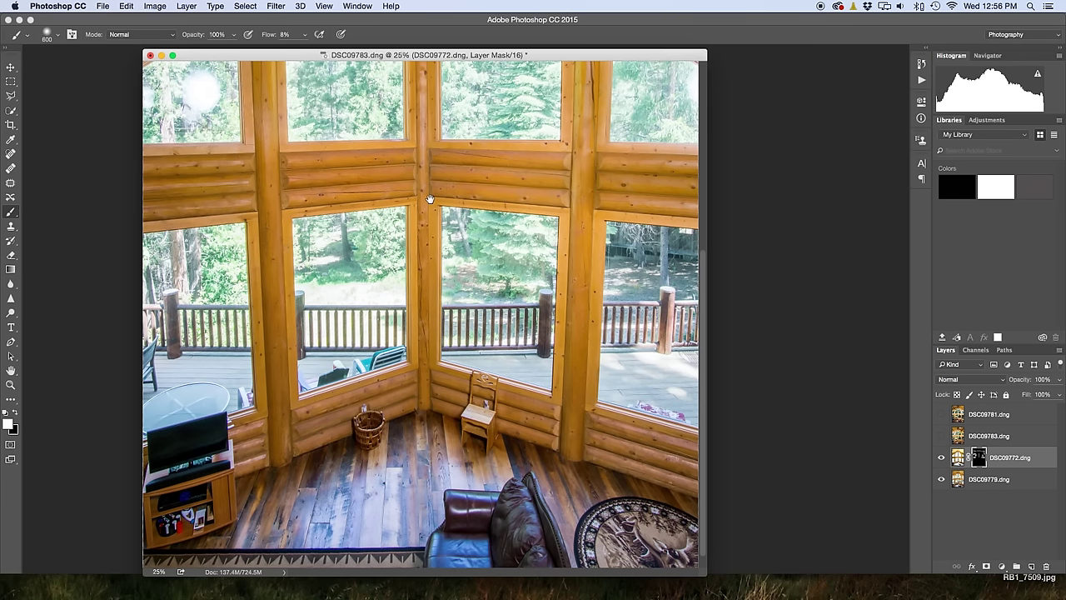
mouse_move(285, 485)
mouse_down()
mouse_move(290, 459)
mouse_move(280, 457)
mouse_up()
mouse_move(220, 472)
mouse_down()
mouse_move(202, 464)
mouse_move(250, 440)
mouse_move(190, 436)
mouse_move(328, 435)
mouse_move(408, 410)
mouse_move(490, 417)
mouse_move(437, 405)
mouse_move(620, 446)
mouse_move(666, 491)
mouse_move(700, 500)
mouse_move(620, 521)
mouse_up()
mouse_move(537, 575)
mouse_down()
mouse_move(445, 564)
mouse_move(611, 576)
mouse_up()
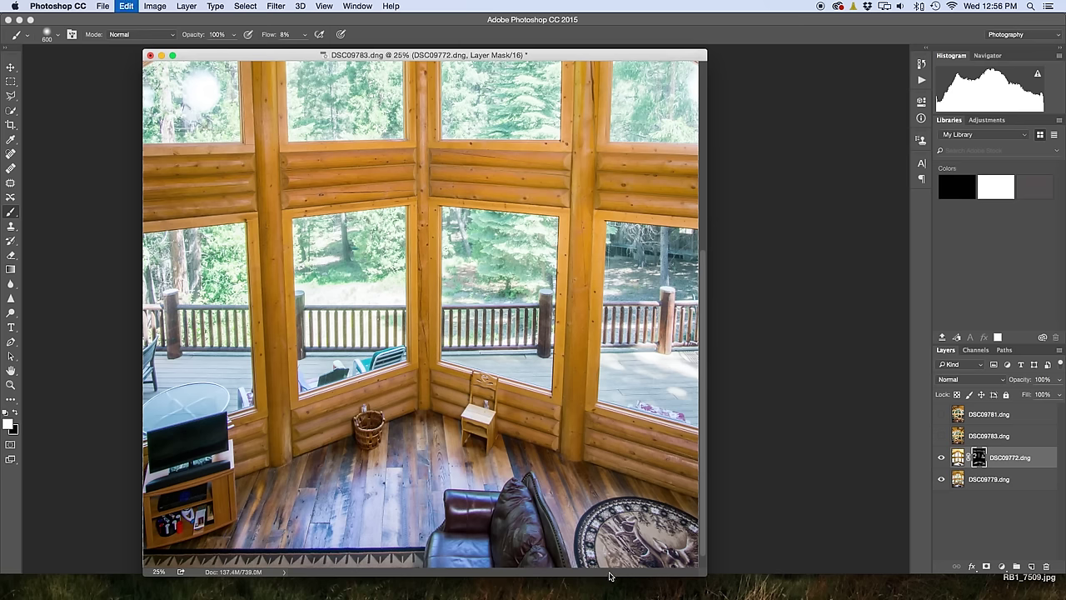
key(super+z)
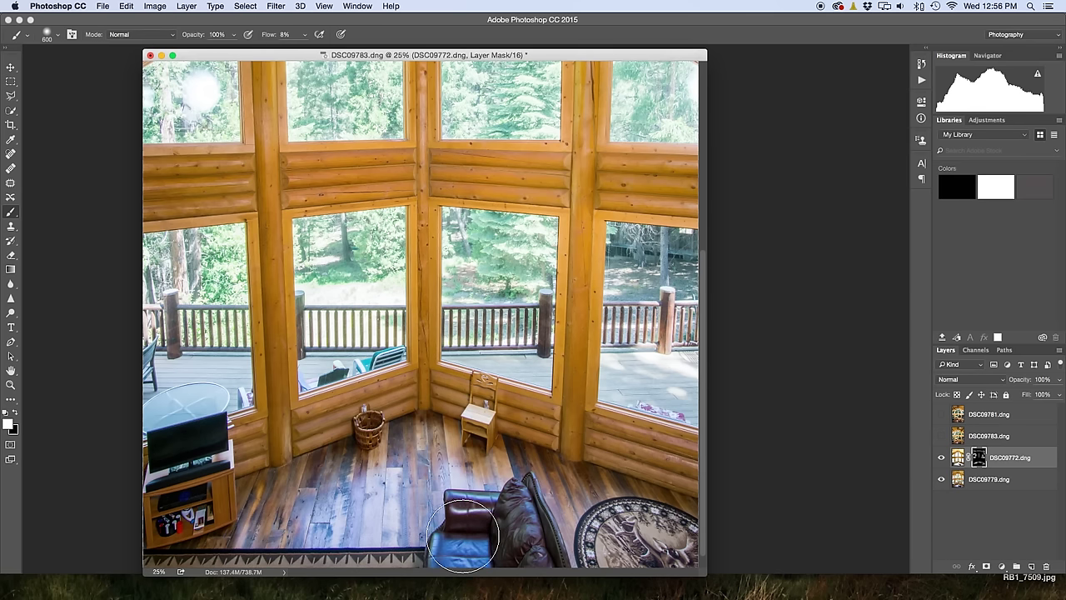
- Return to the upper wall and brighten the right and left pillars with a 300 px brush
scroll(554, 440, down, 2)
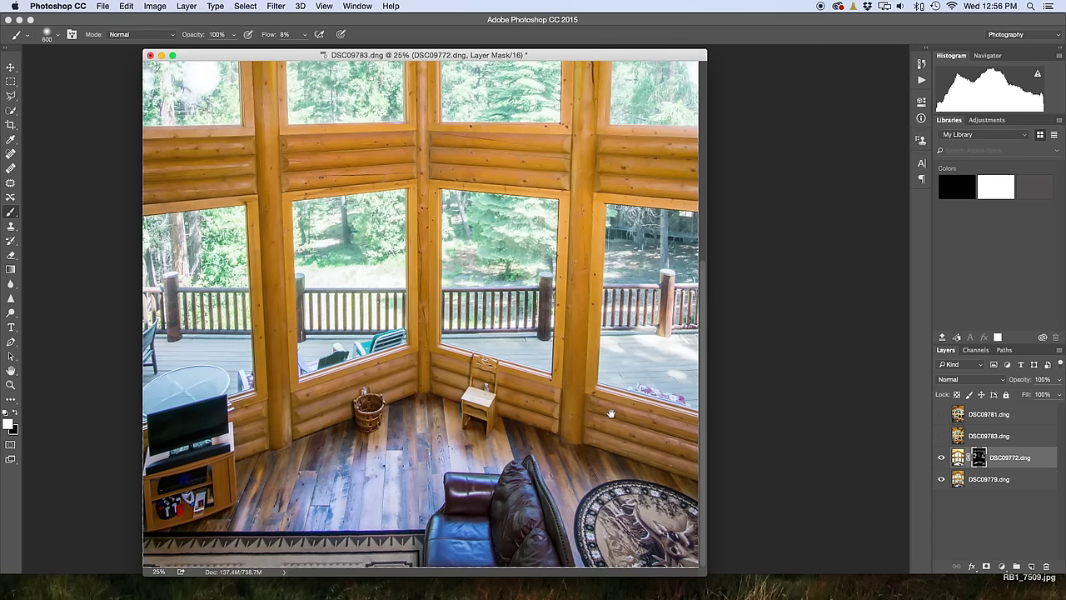
drag(584, 346, 663, 552)
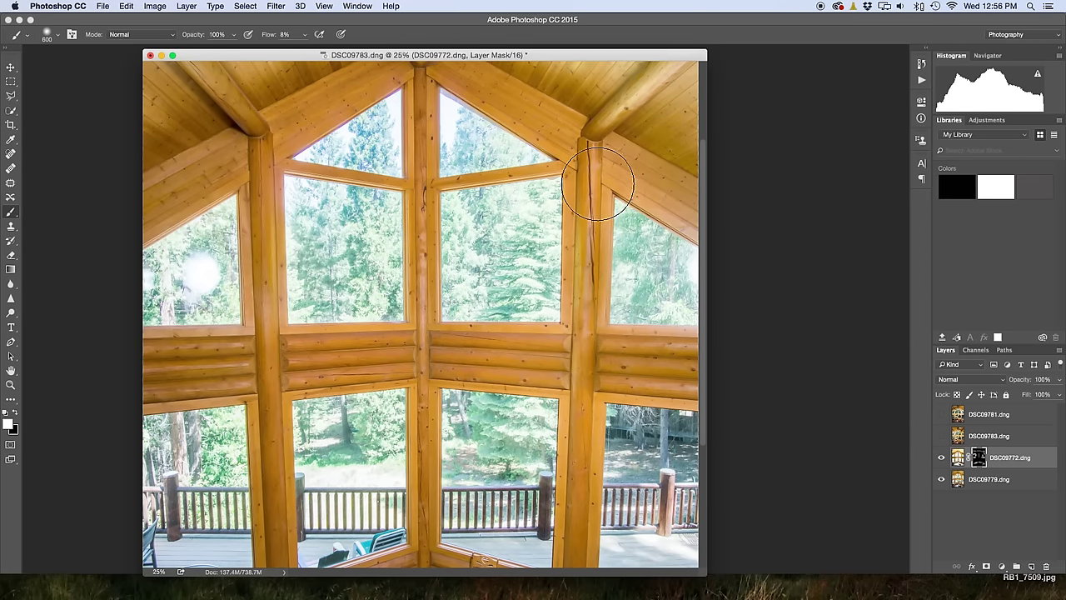
key(bracketleft)
key(bracketleft)
key(bracketleft)
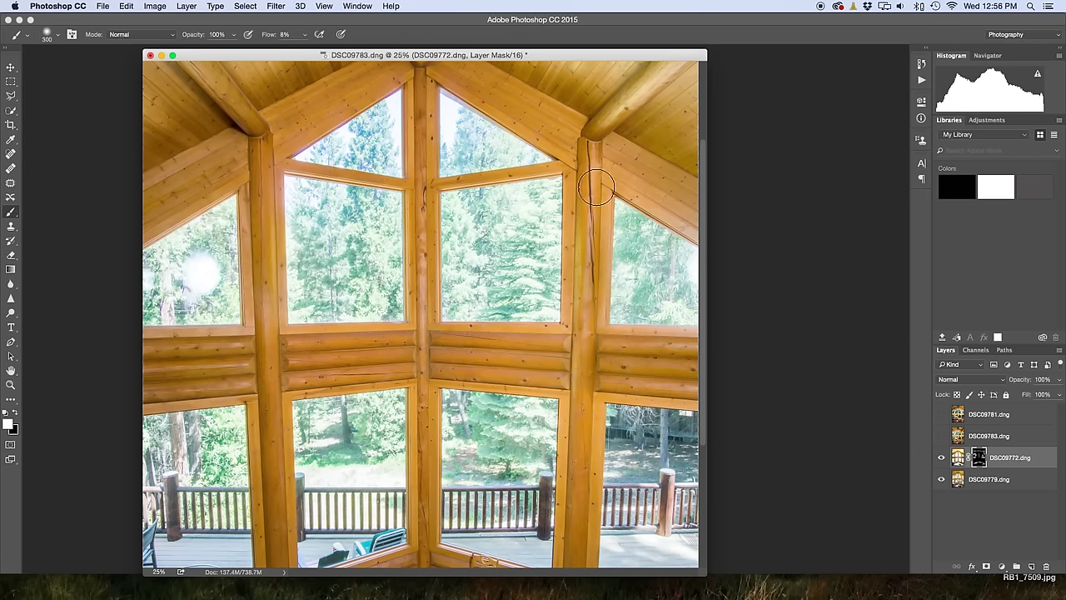
mouse_move(584, 239)
mouse_down()
mouse_move(580, 270)
mouse_move(594, 163)
mouse_move(596, 305)
mouse_move(579, 376)
mouse_move(610, 189)
mouse_move(628, 185)
mouse_move(718, 227)
mouse_up()
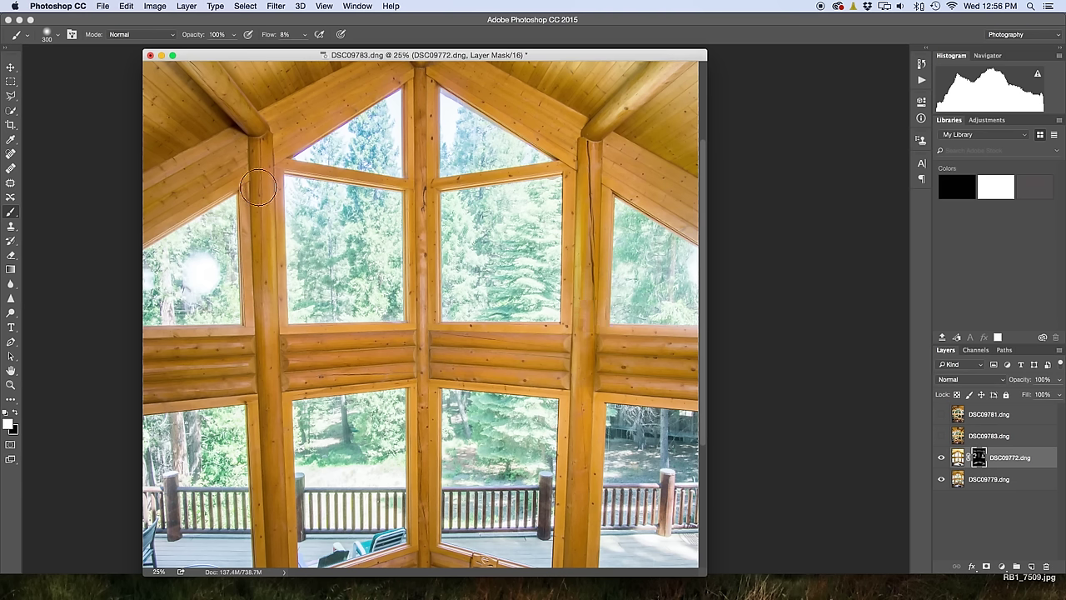
mouse_move(258, 187)
mouse_down()
mouse_move(262, 383)
mouse_move(292, 375)
mouse_move(172, 353)
mouse_move(289, 358)
mouse_move(183, 369)
mouse_move(256, 377)
mouse_move(217, 372)
mouse_up()
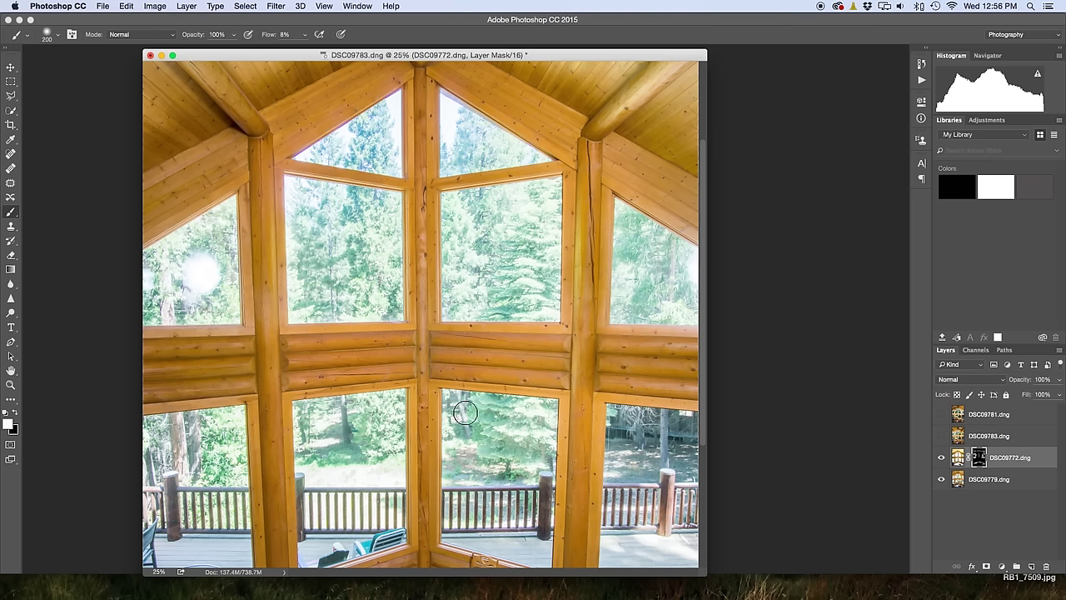
- Move DSC09781 beneath DSC09783 in the Layers panel, hide DSC09783 and make DSC09781 visible
key(super+minus)
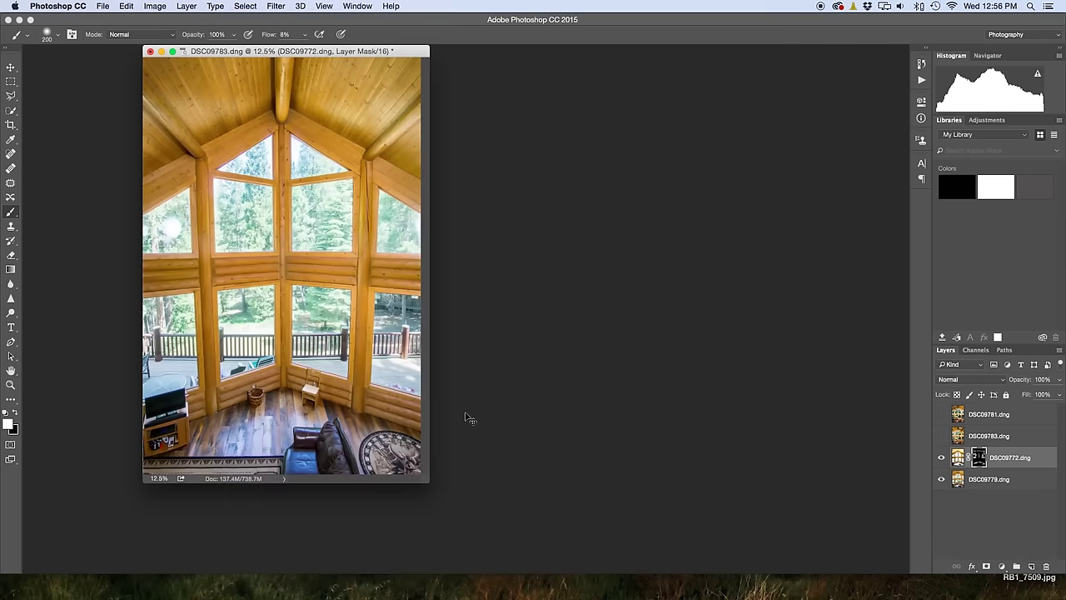
key(super+plus)
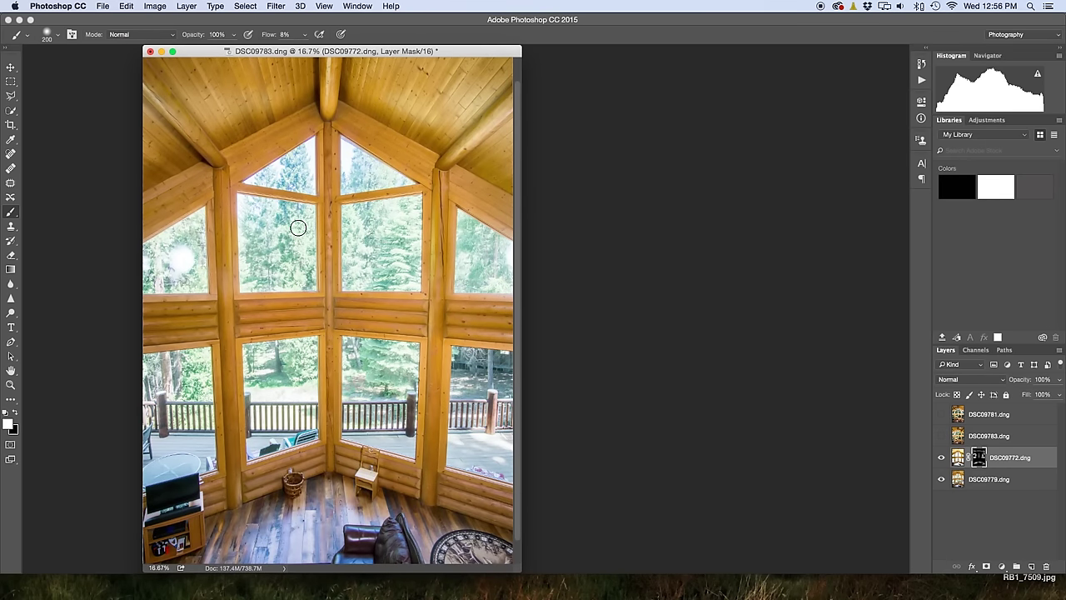
drag(305, 55, 472, 57)
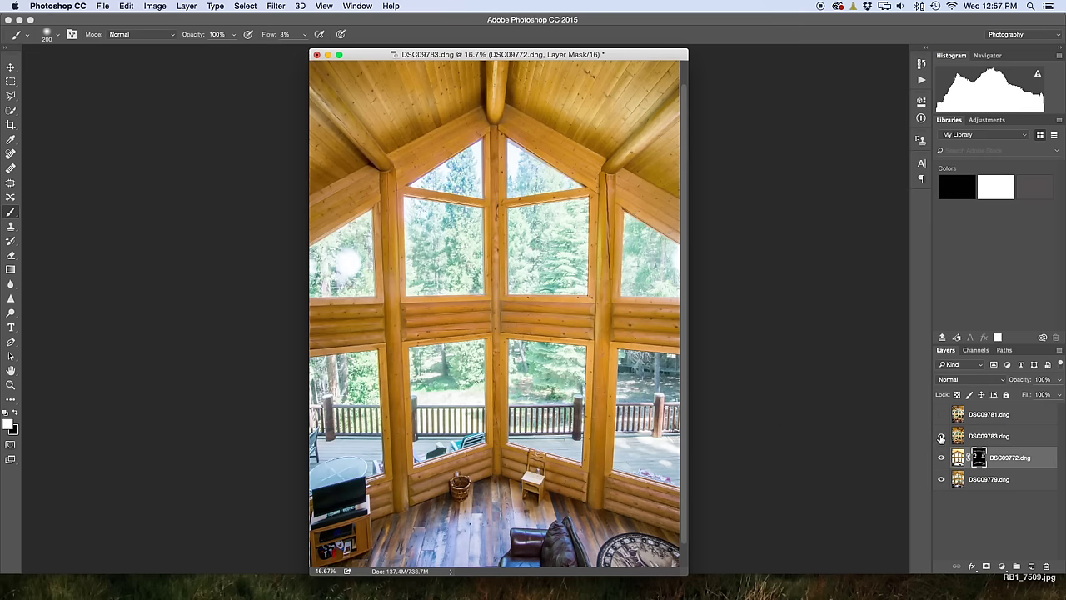
click(942, 437)
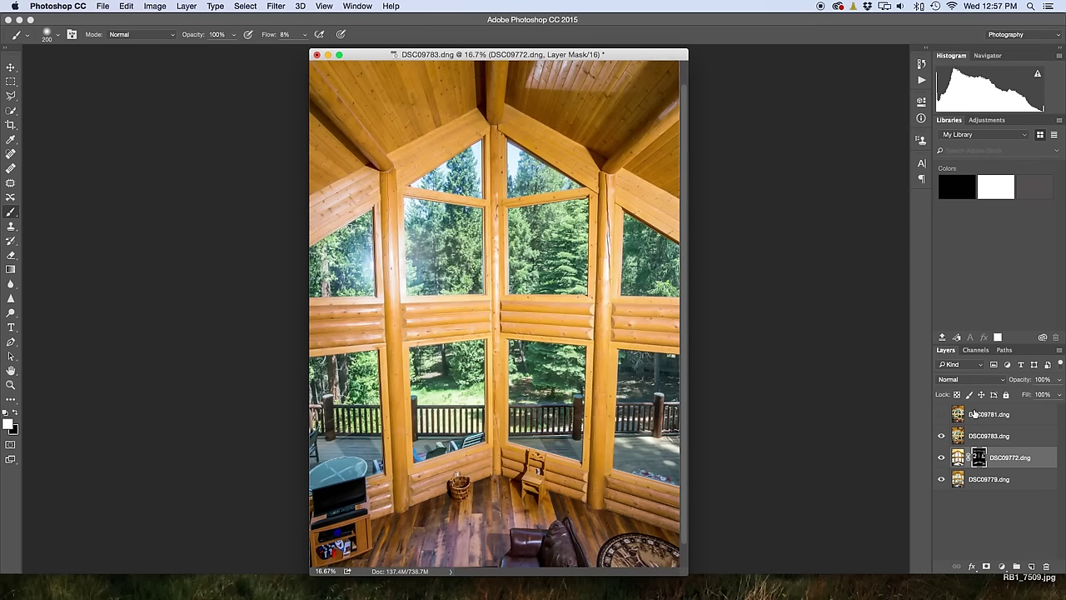
drag(973, 421, 966, 445)
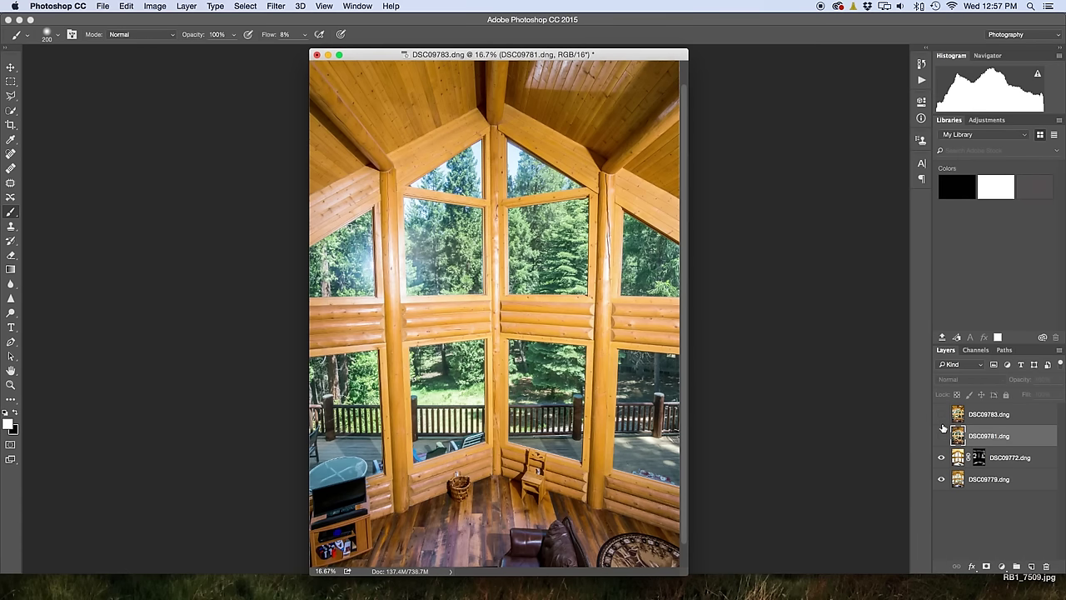
click(942, 414)
click(942, 434)
click(942, 437)
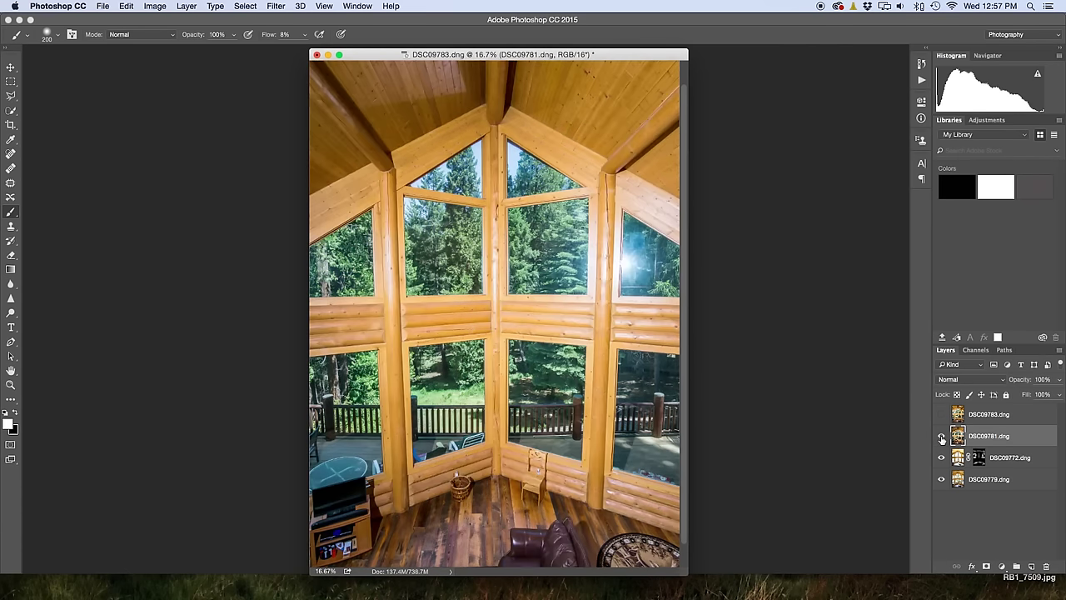
- Give DSC09781 a black hiding mask, restore brush flow to 100%, and set Darken blending
alt+click(986, 568)
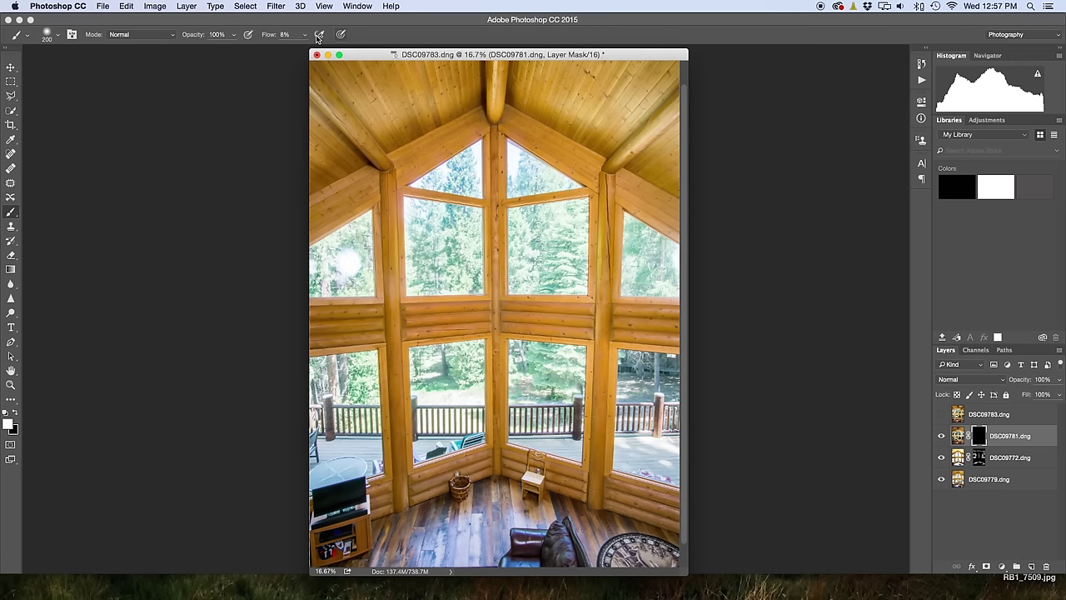
click(285, 34)
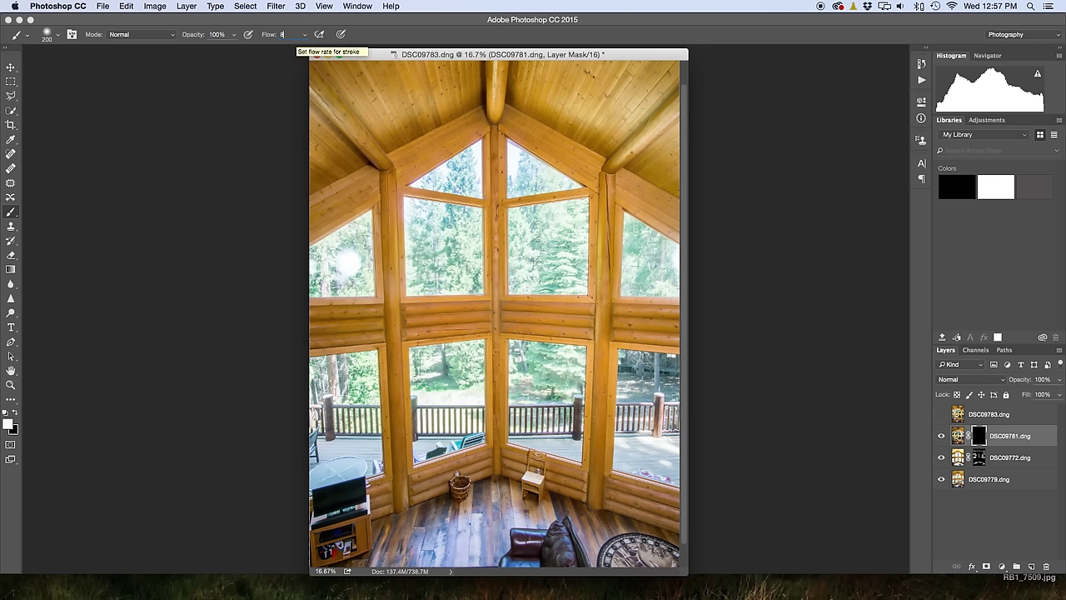
text(1)
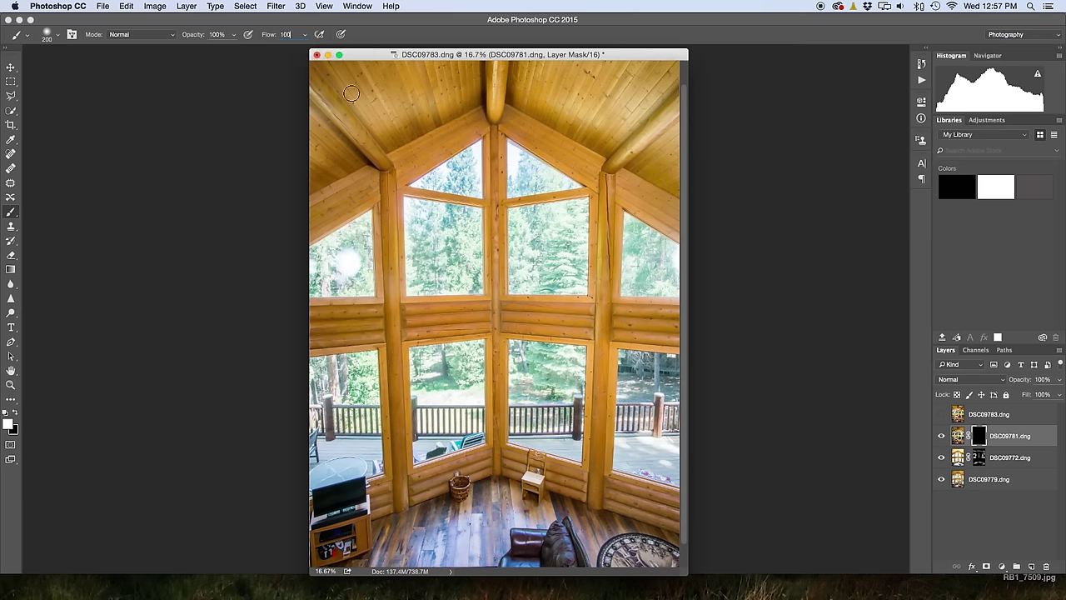
text(00)
key(Return)
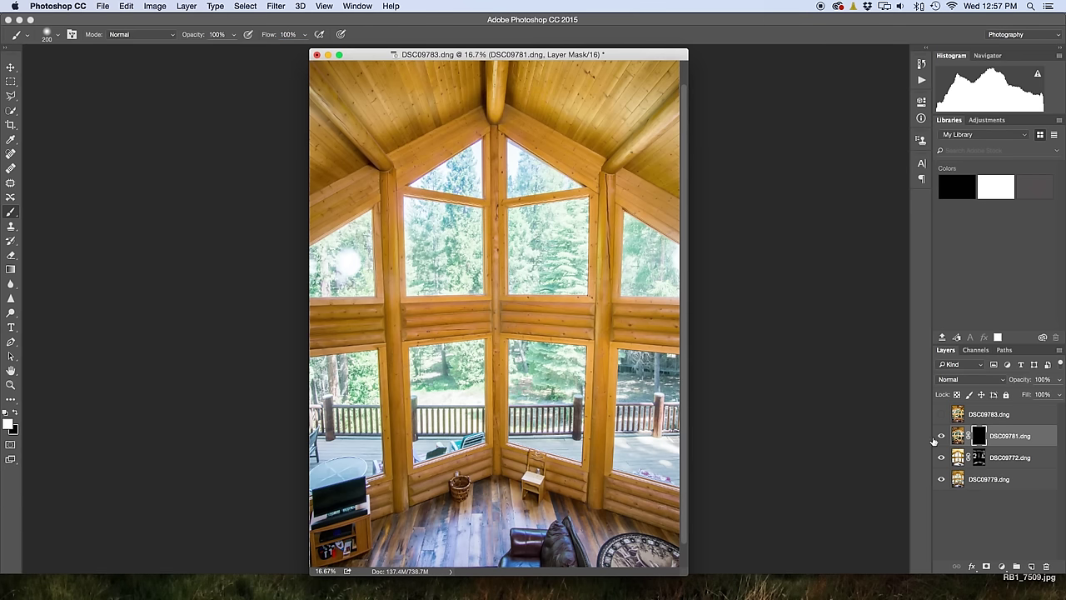
click(1003, 382)
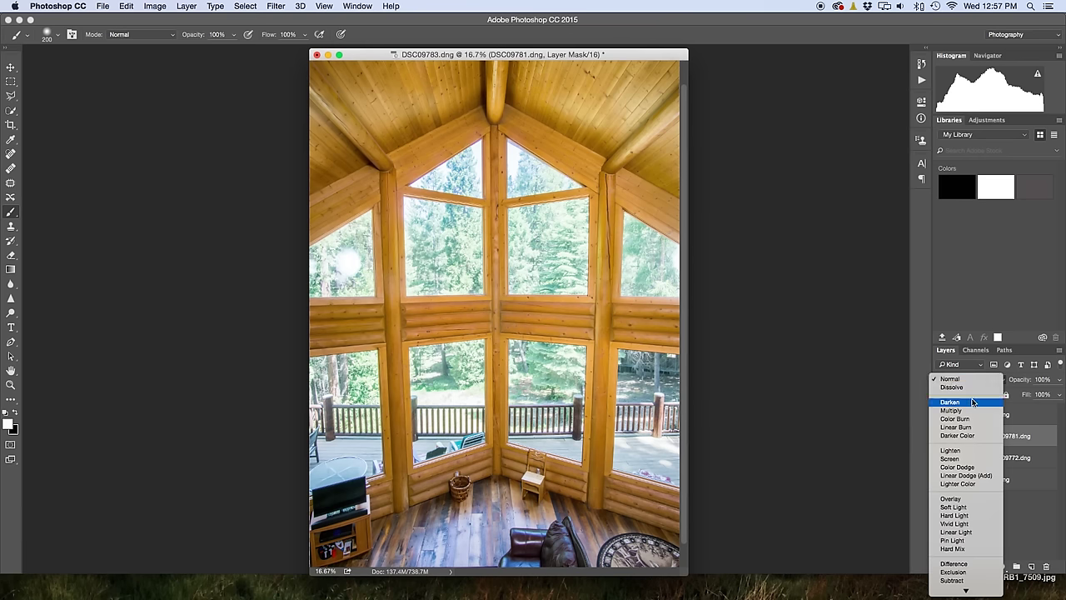
click(970, 404)
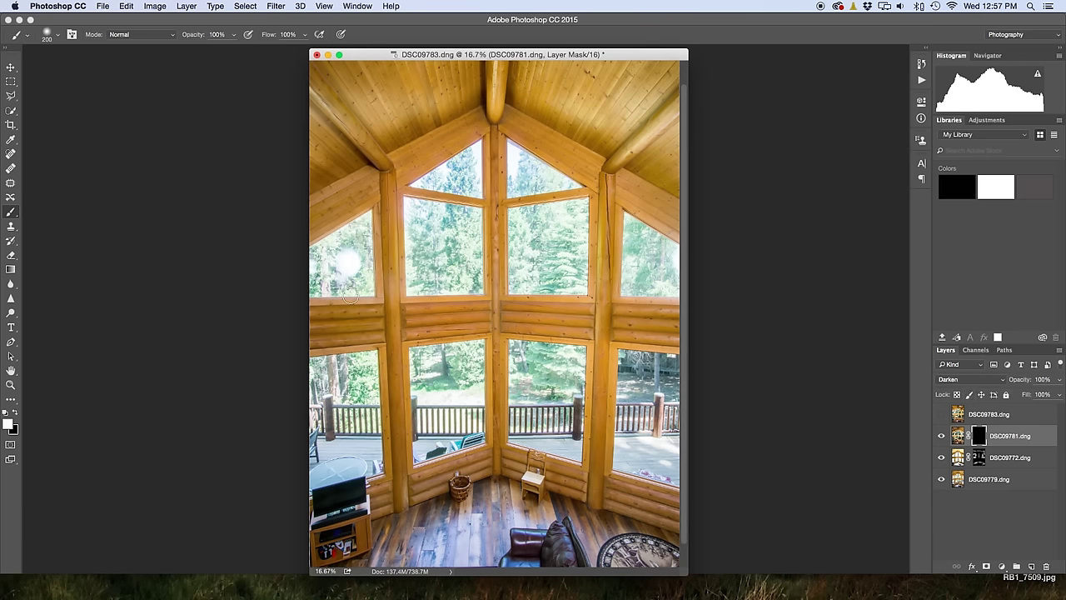
- Paint white at 800–1100 px over the left, top and lower windows and deck on the DSC09781 mask
key(bracketright)
key(bracketright)
key(bracketright)
key(bracketright)
key(bracketright)
key(bracketright)
key(bracketright)
mouse_move(314, 274)
mouse_down()
mouse_move(475, 179)
mouse_move(533, 189)
mouse_move(663, 262)
mouse_move(482, 252)
mouse_move(267, 265)
mouse_move(472, 269)
mouse_move(533, 250)
mouse_move(445, 220)
mouse_move(442, 166)
mouse_move(516, 161)
mouse_move(576, 176)
mouse_move(578, 189)
mouse_move(563, 209)
mouse_move(453, 186)
mouse_move(400, 229)
mouse_move(286, 274)
mouse_up()
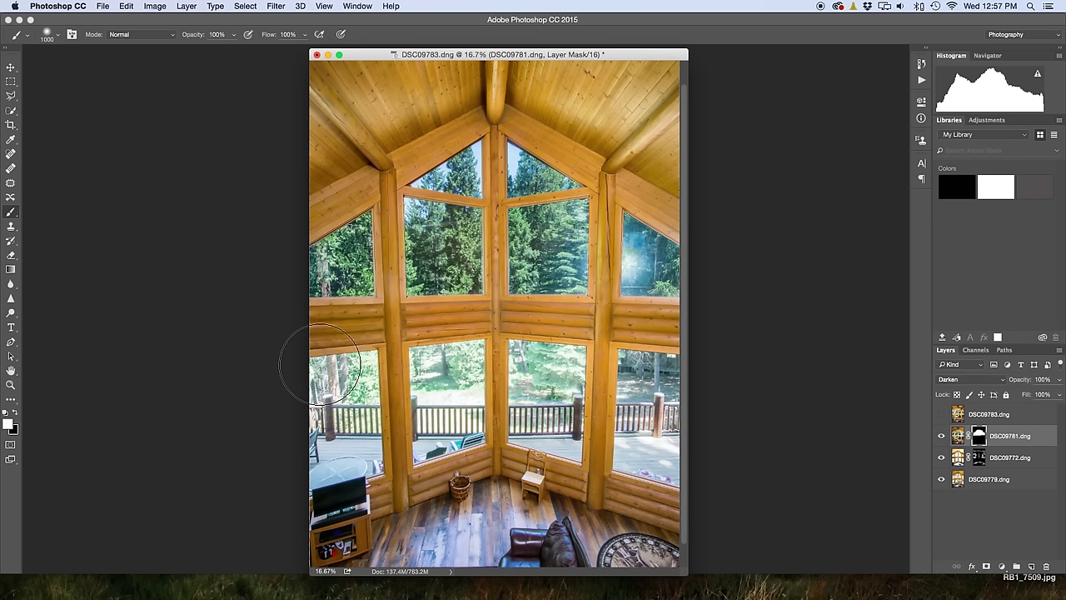
key(bracketleft)
key(bracketleft)
mouse_move(312, 379)
mouse_down()
mouse_move(464, 362)
mouse_move(432, 388)
mouse_move(480, 387)
mouse_move(592, 370)
mouse_move(532, 358)
mouse_move(529, 368)
mouse_move(573, 376)
mouse_move(520, 372)
mouse_move(516, 355)
mouse_move(696, 383)
mouse_move(620, 375)
mouse_move(677, 387)
mouse_up()
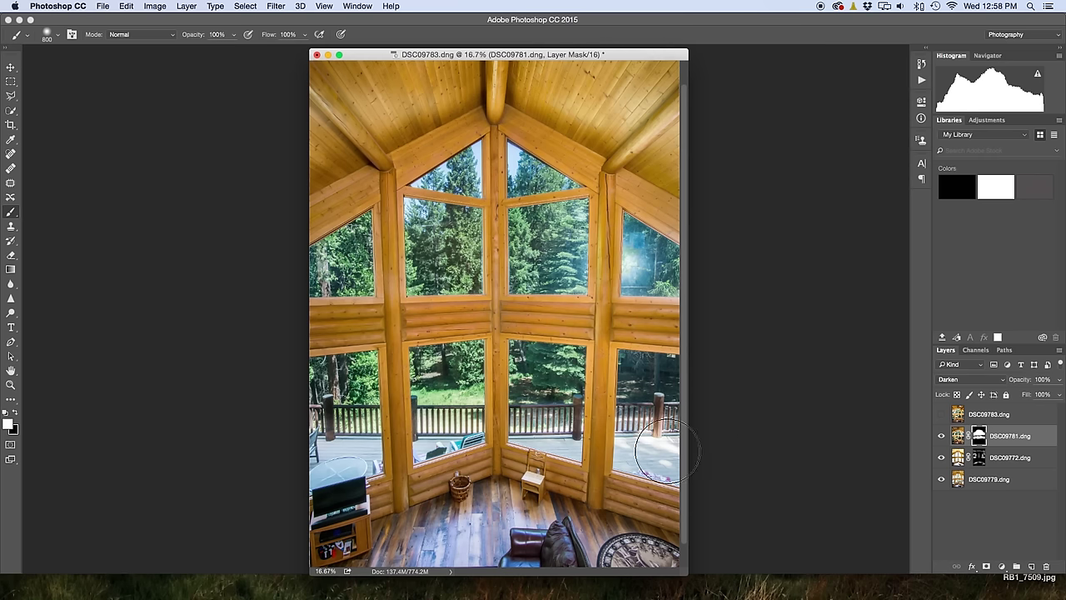
key(bracketright)
key(bracketright)
key(bracketright)
mouse_move(679, 448)
mouse_down()
mouse_move(517, 433)
mouse_move(282, 446)
mouse_move(433, 441)
mouse_move(402, 439)
mouse_move(452, 427)
mouse_up()
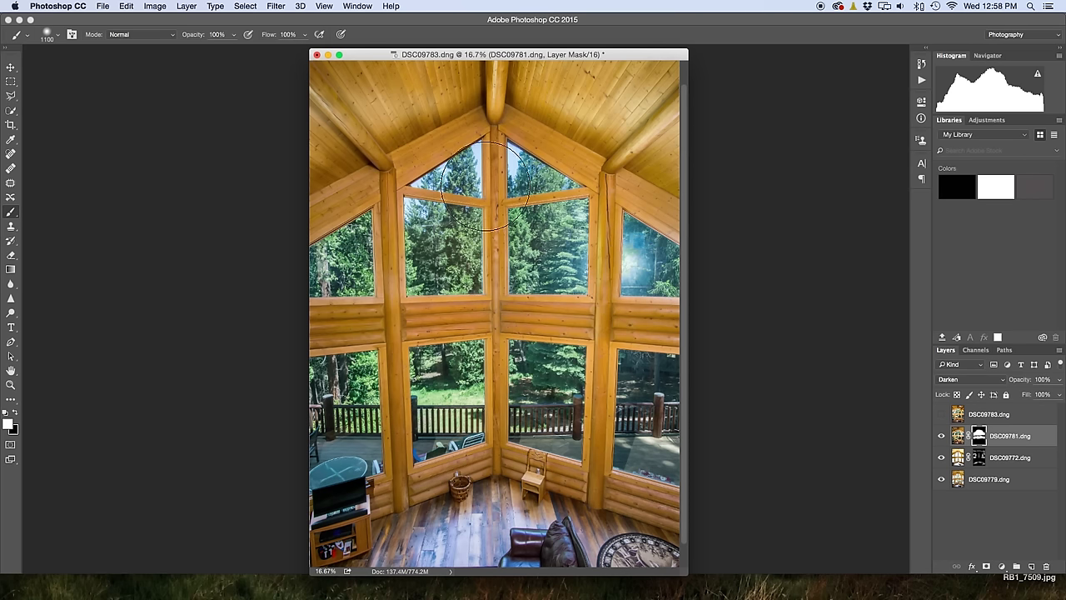
drag(335, 325, 408, 316)
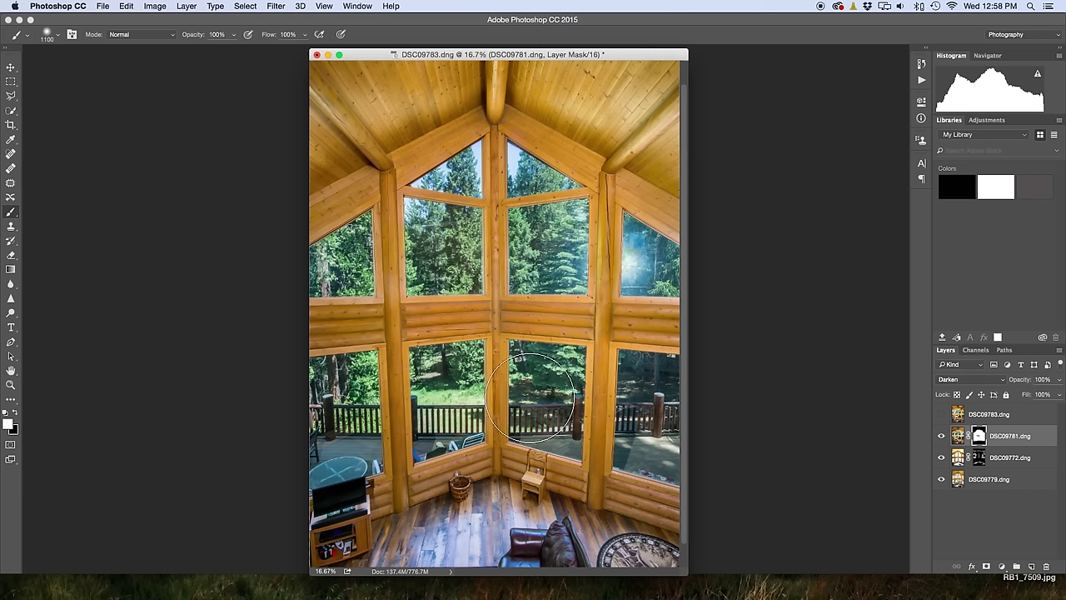
drag(533, 398, 529, 429)
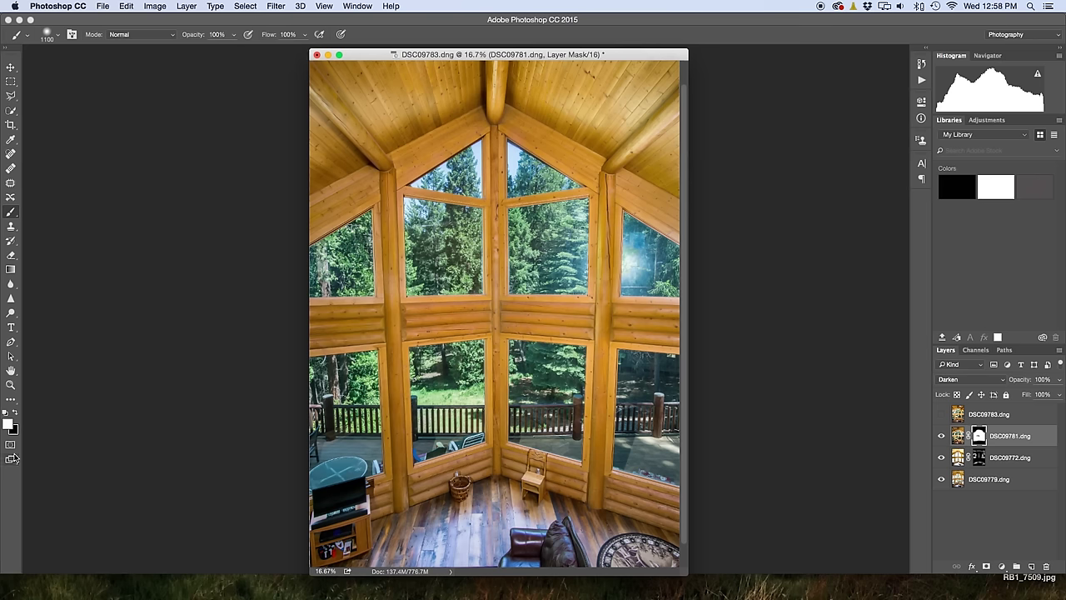
- Paint black at 8% flow lightly over the lower-right window's deck on the DSC09781 mask
key(x)
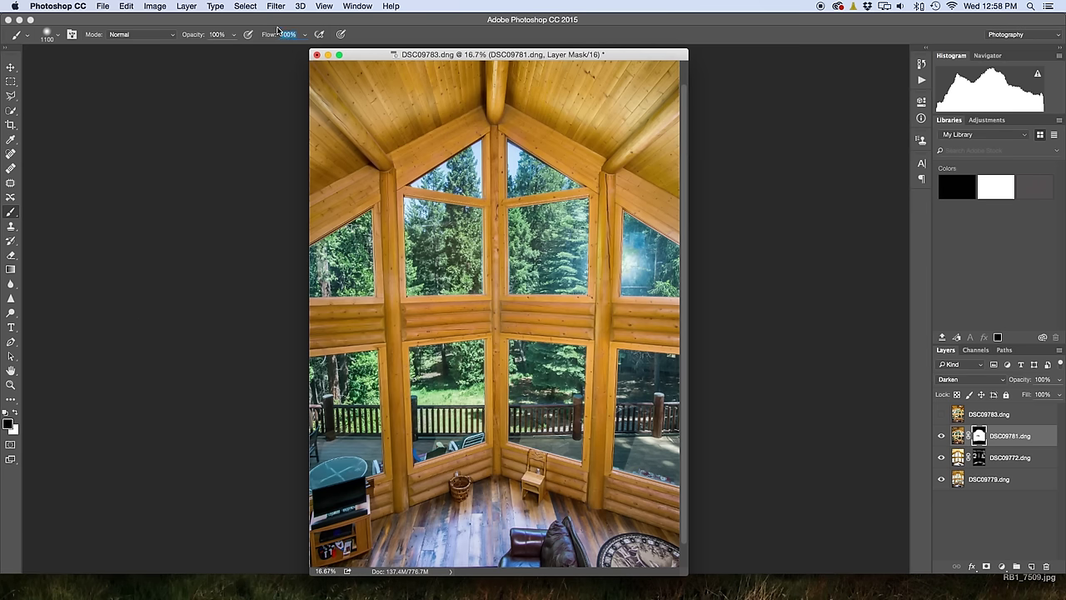
key(Return)
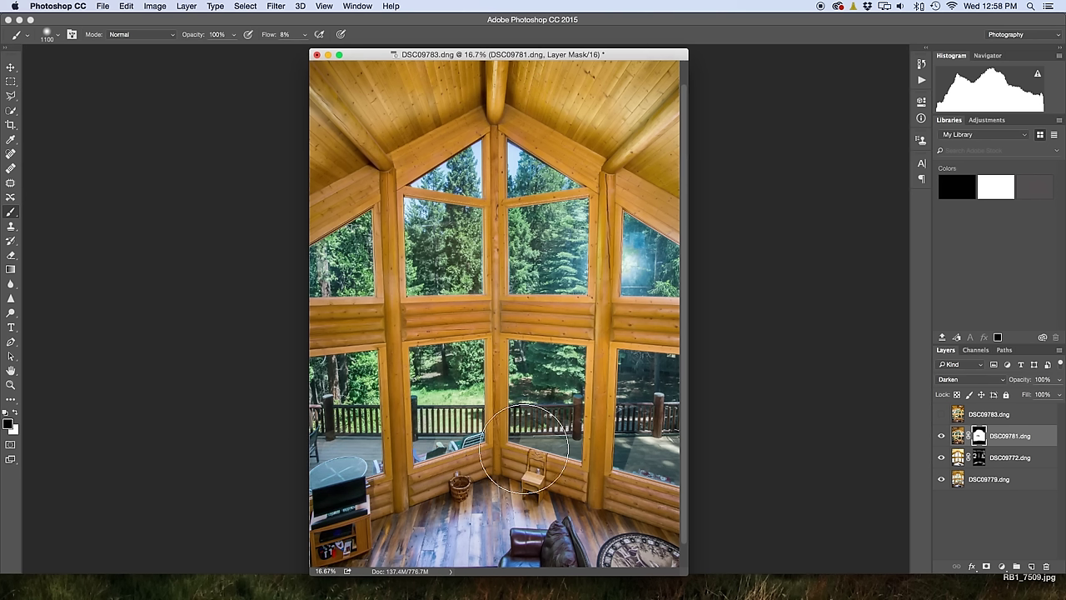
mouse_move(525, 450)
mouse_down()
mouse_move(666, 465)
mouse_move(597, 475)
mouse_move(716, 452)
mouse_move(681, 444)
mouse_move(605, 469)
mouse_move(616, 467)
mouse_move(516, 450)
mouse_move(539, 454)
mouse_move(509, 457)
mouse_move(583, 450)
mouse_move(424, 471)
mouse_move(314, 459)
mouse_move(294, 442)
mouse_move(319, 504)
mouse_up()
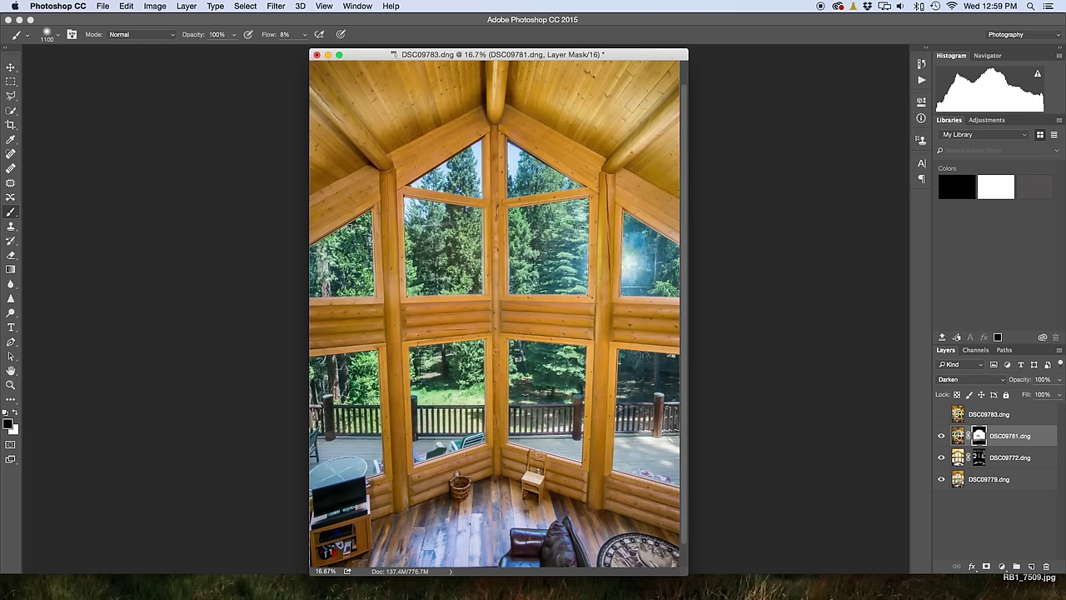
key(bracketleft)
- Zoom to 50% and inspect the lower windows and railing with a brush shrunk to 80 px
key(super+equal)
key(super+equal)
key(super+equal)
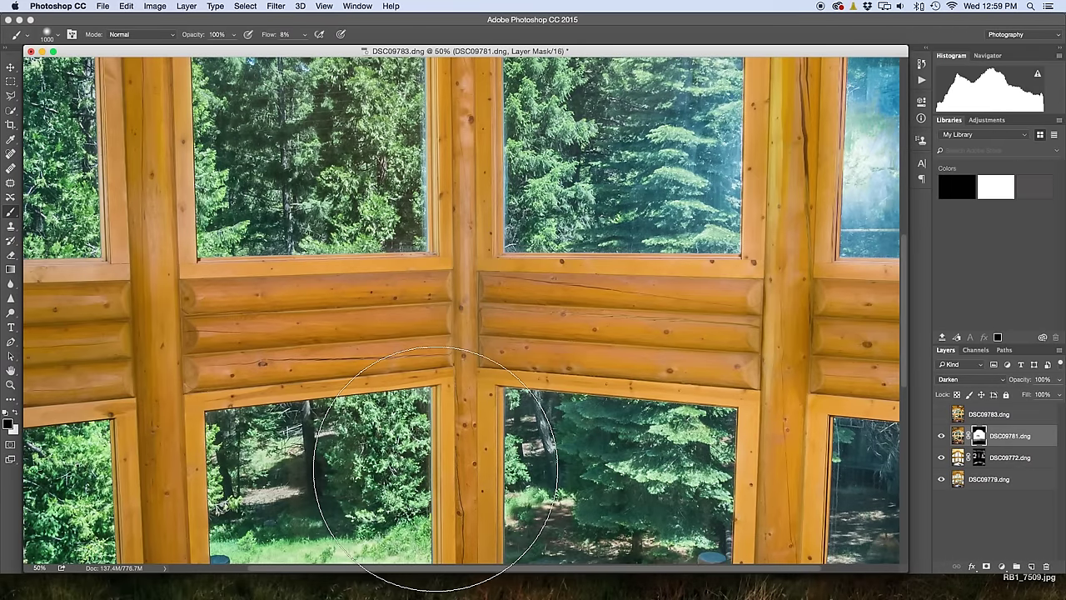
mouse_move(384, 463)
mouse_down()
mouse_move(433, 421)
mouse_move(505, 259)
mouse_up()
key(bracketleft)
key(bracketleft)
key(bracketleft)
key(bracketleft)
key(bracketleft)
key(bracketleft)
key(bracketleft)
key(bracketleft)
key(bracketleft)
key(bracketleft)
key(bracketleft)
key(bracketleft)
key(bracketleft)
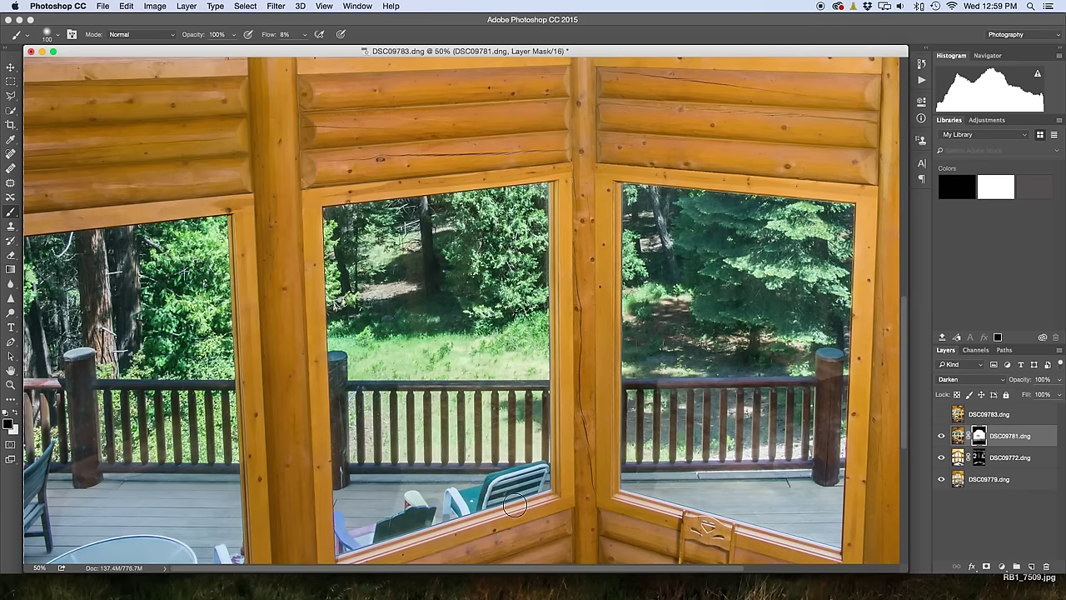
drag(521, 505, 397, 427)
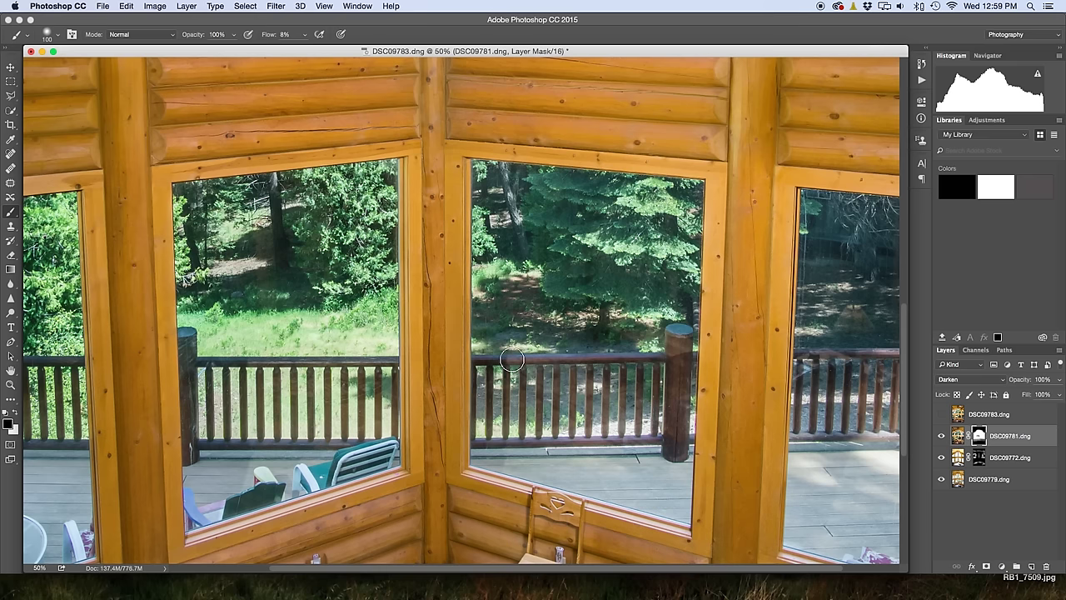
key(bracketleft)
key(bracketleft)
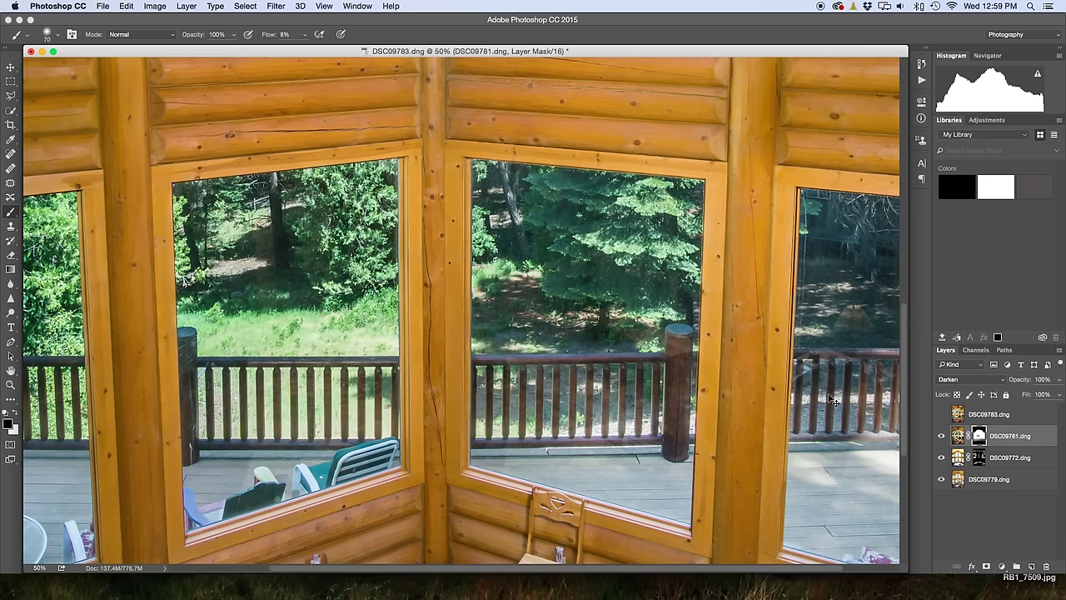
- At 25% zoom, set flow to 6% and lightly repaint around the right window with a 600 px brush
key(super+minus)
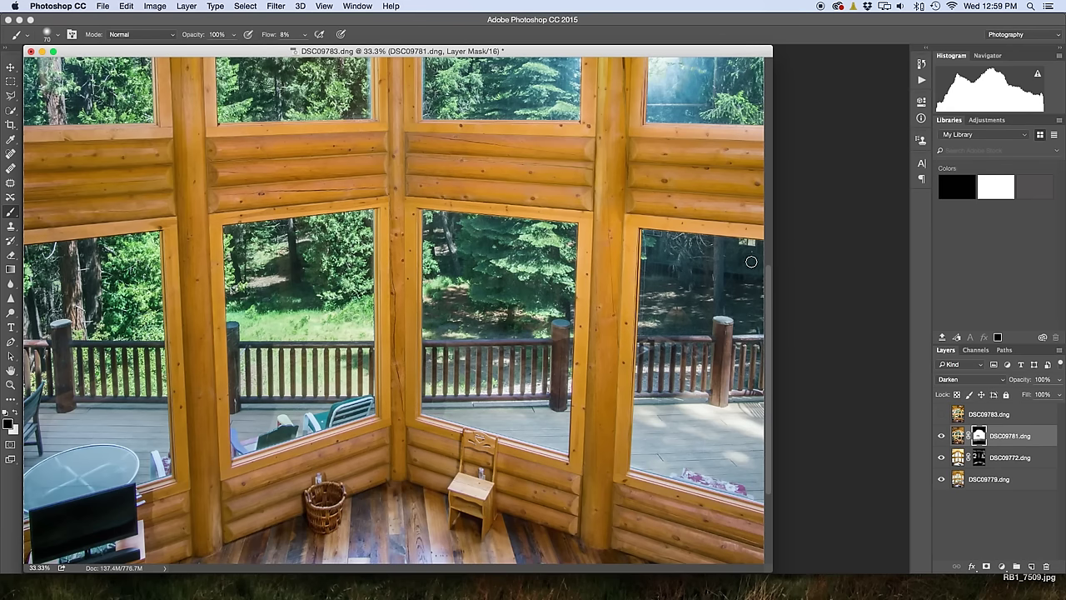
key(super+minus)
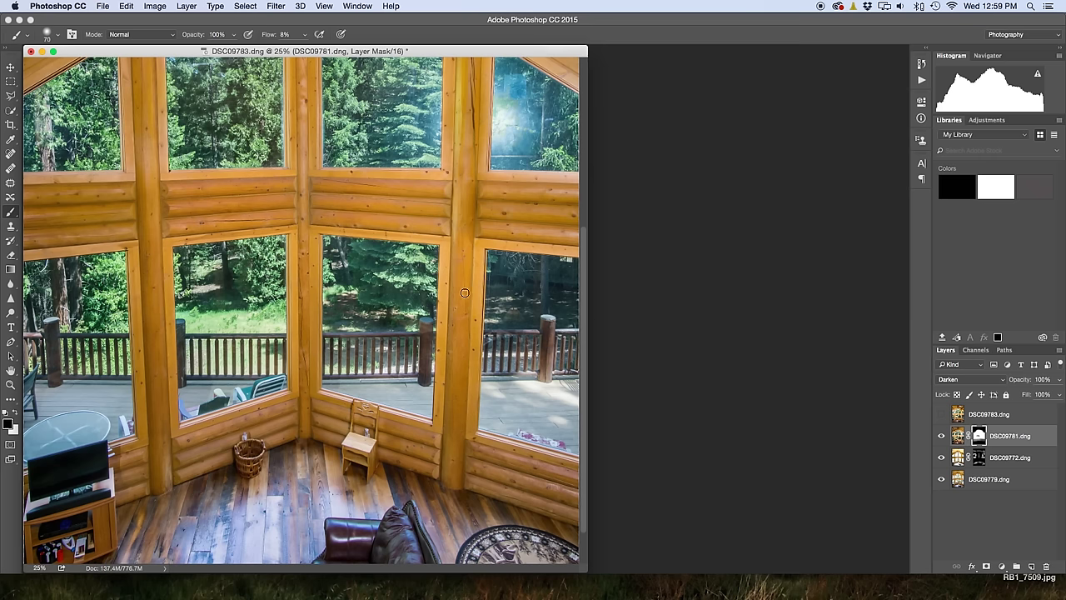
double_click(284, 35)
text(6)
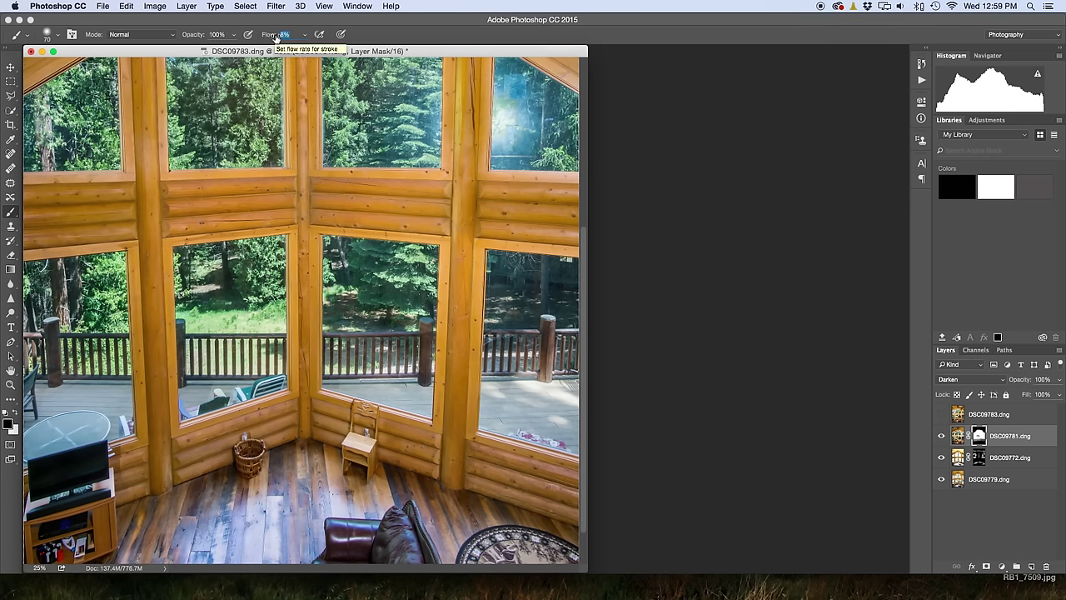
key(Return)
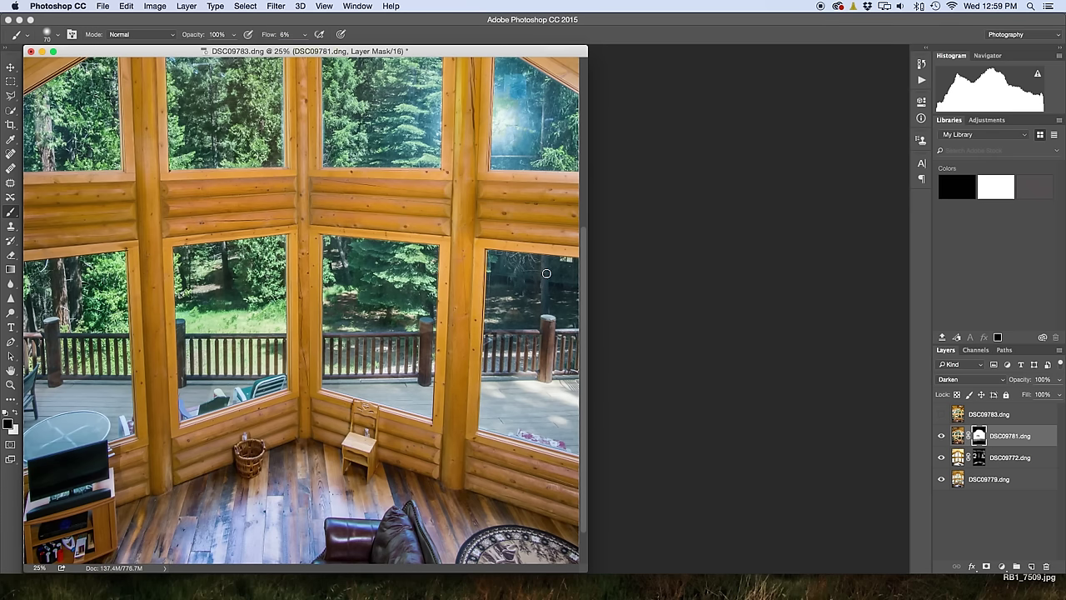
key(bracketright)
key(bracketright)
key(bracketright)
key(bracketright)
key(bracketright)
key(bracketright)
key(bracketright)
key(bracketright)
key(bracketright)
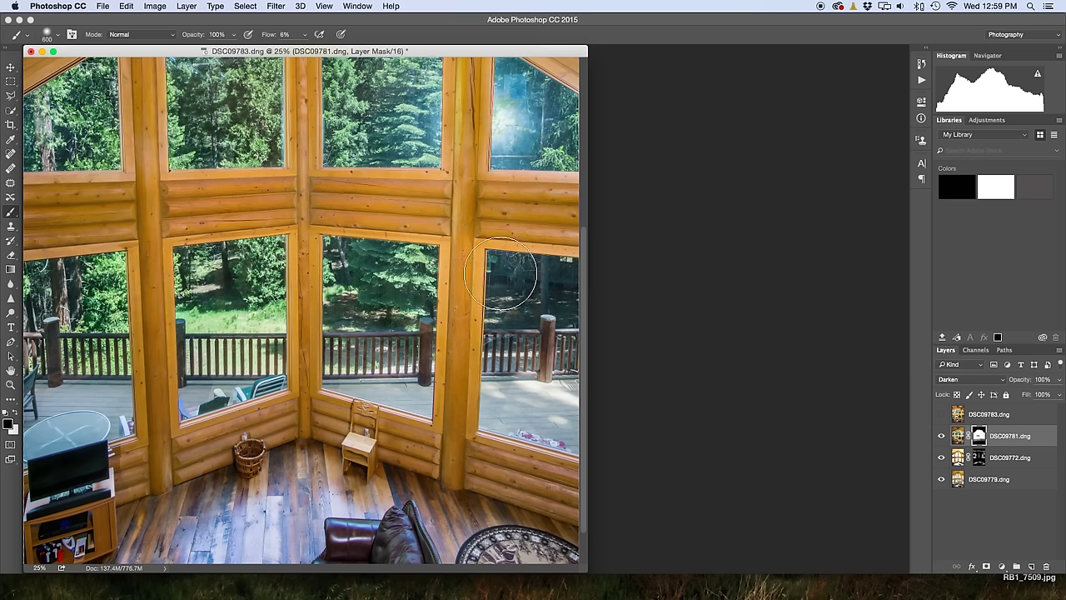
key(bracketright)
mouse_move(573, 275)
mouse_down()
mouse_move(500, 304)
mouse_move(546, 288)
mouse_up()
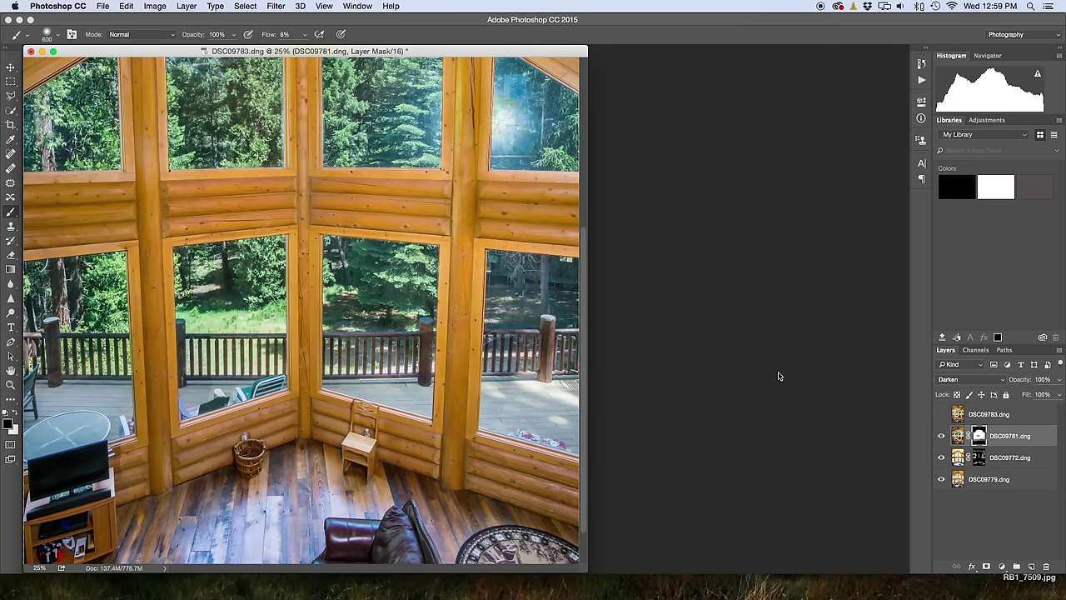
key(super+minus)
key(super+minus)
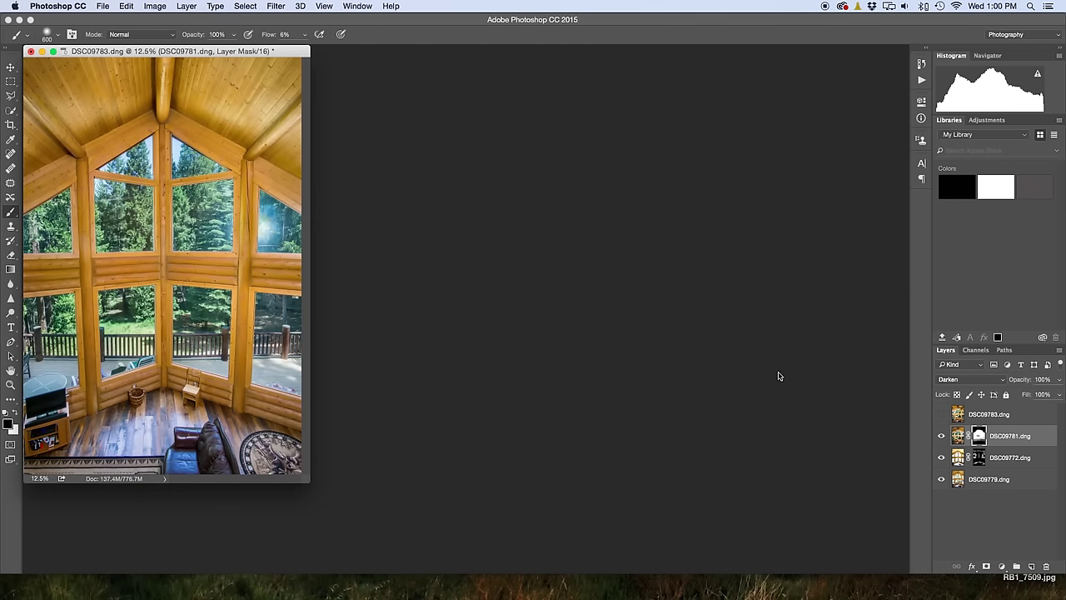
key(super+0)
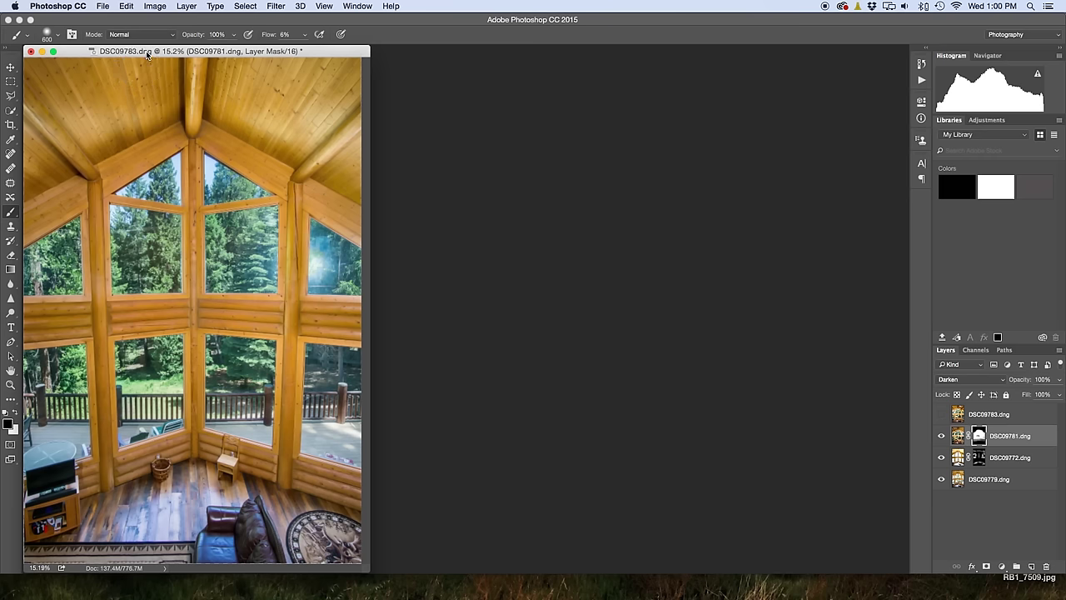
- Select DSC09783, add a black layer mask, and set its blend mode to Darken
drag(145, 52, 430, 61)
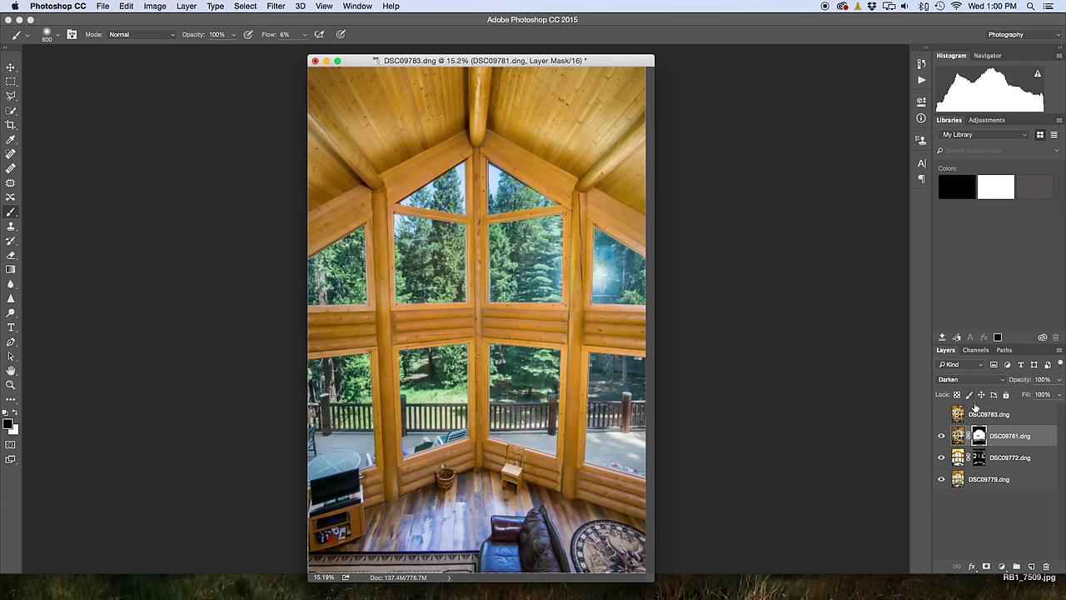
click(941, 415)
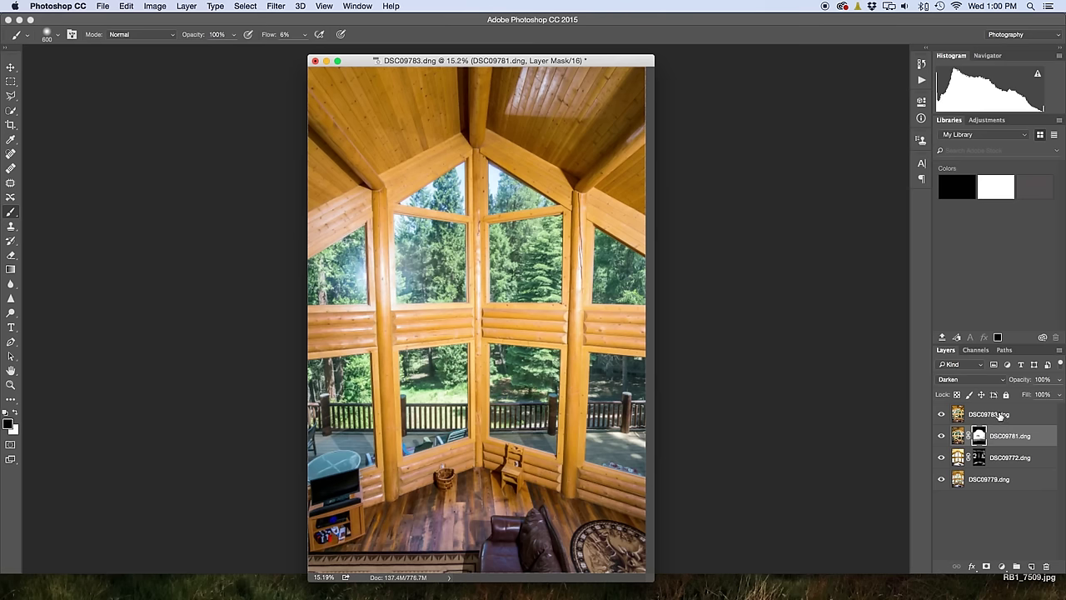
click(988, 415)
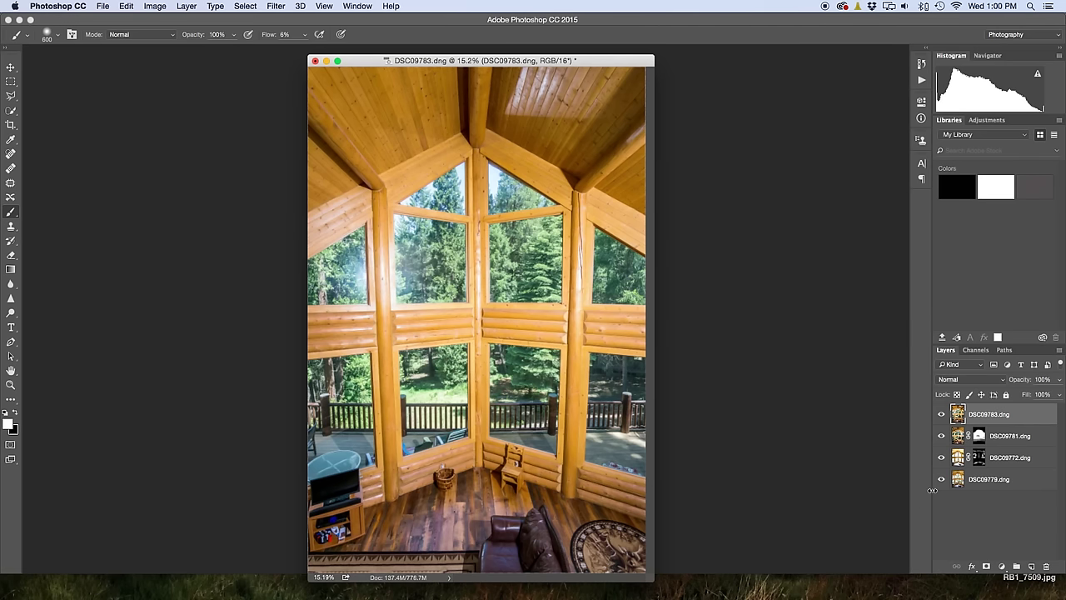
alt+click(987, 568)
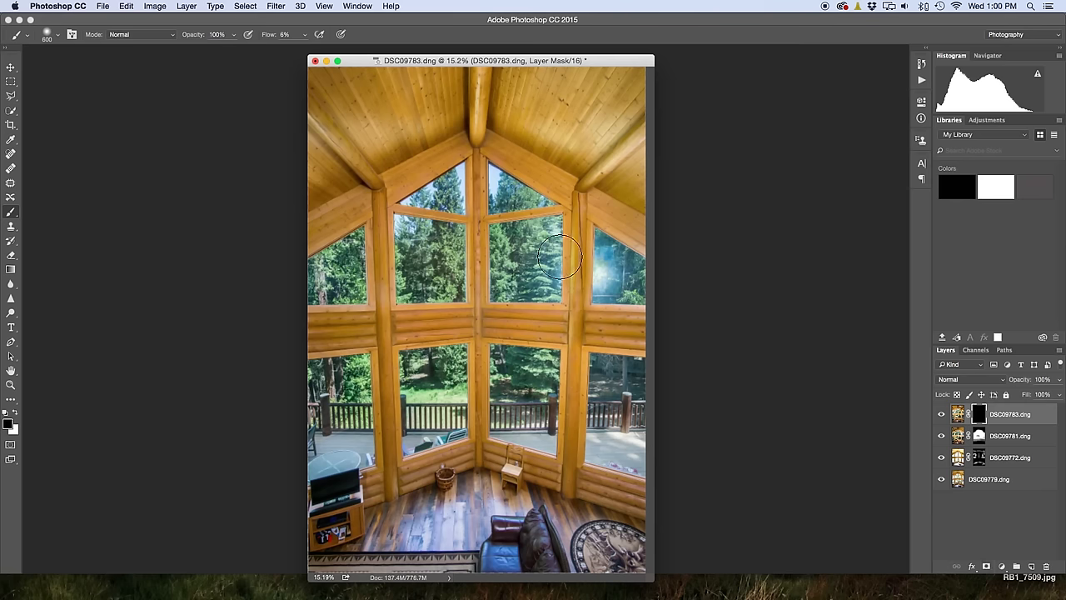
click(1002, 381)
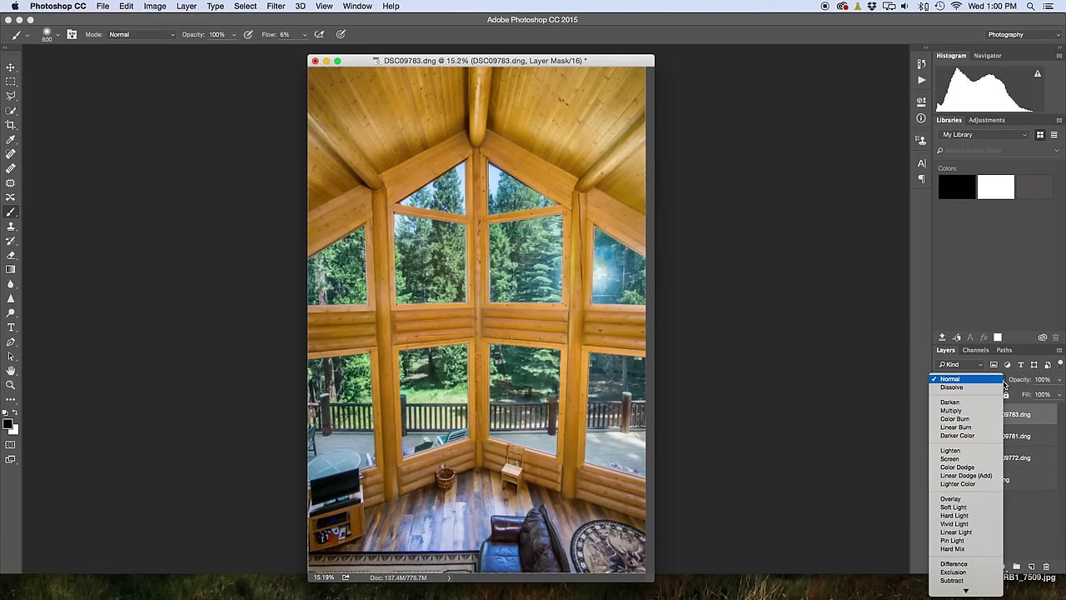
click(964, 402)
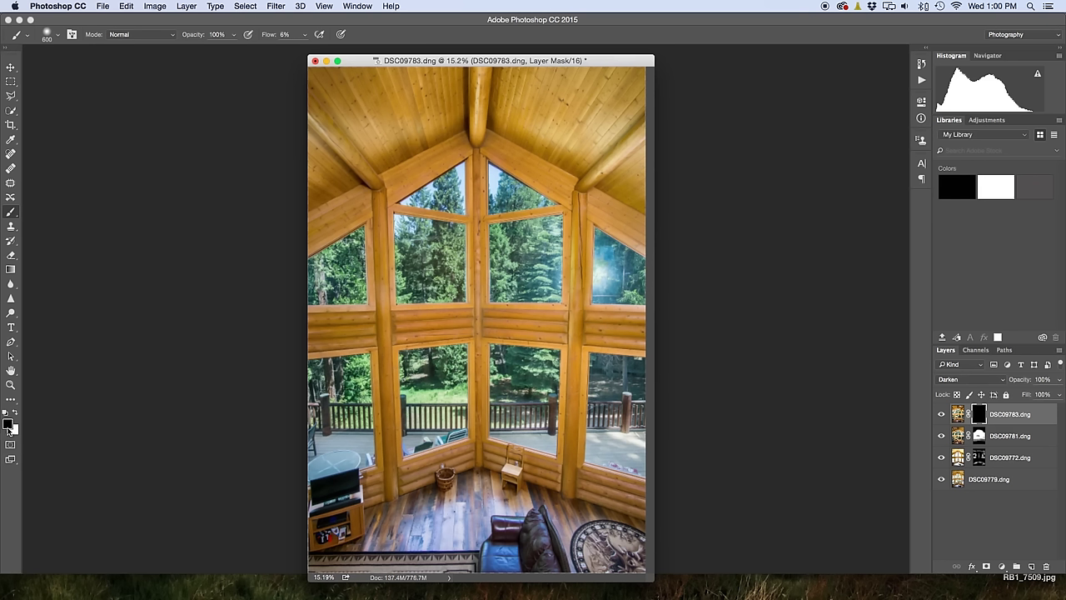
- With a 1000 px brush, paint white over the right and centre windows to remove flare and haze
click(305, 36)
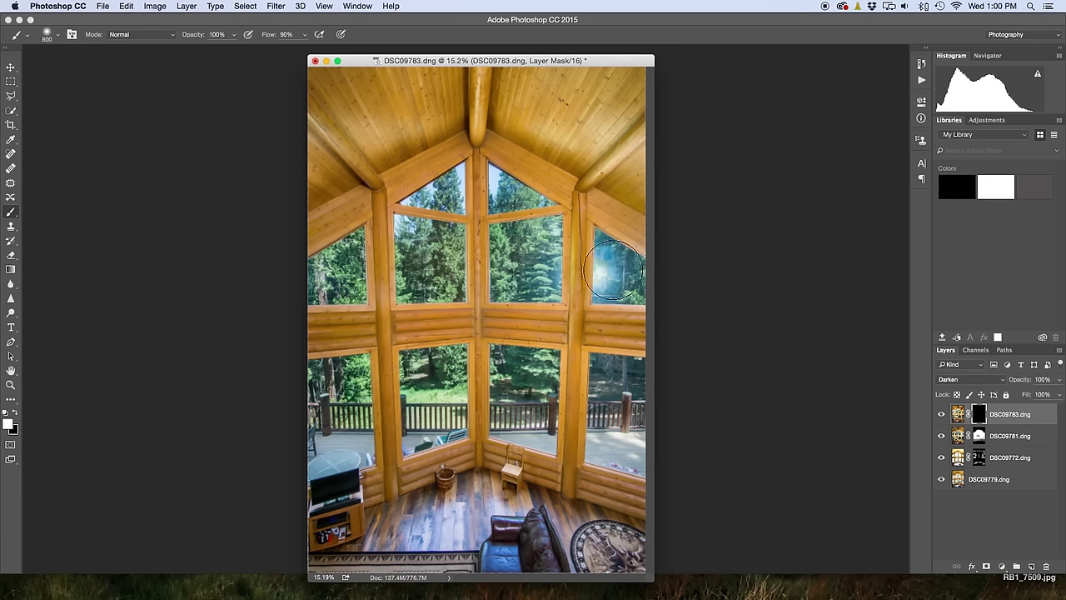
key(bracketright)
key(bracketright)
mouse_move(613, 272)
mouse_down()
mouse_move(605, 255)
mouse_move(608, 275)
mouse_up()
mouse_move(583, 241)
mouse_down()
mouse_move(556, 220)
mouse_move(550, 259)
mouse_move(542, 233)
mouse_move(525, 237)
mouse_move(544, 254)
mouse_move(543, 218)
mouse_move(513, 213)
mouse_move(543, 284)
mouse_up()
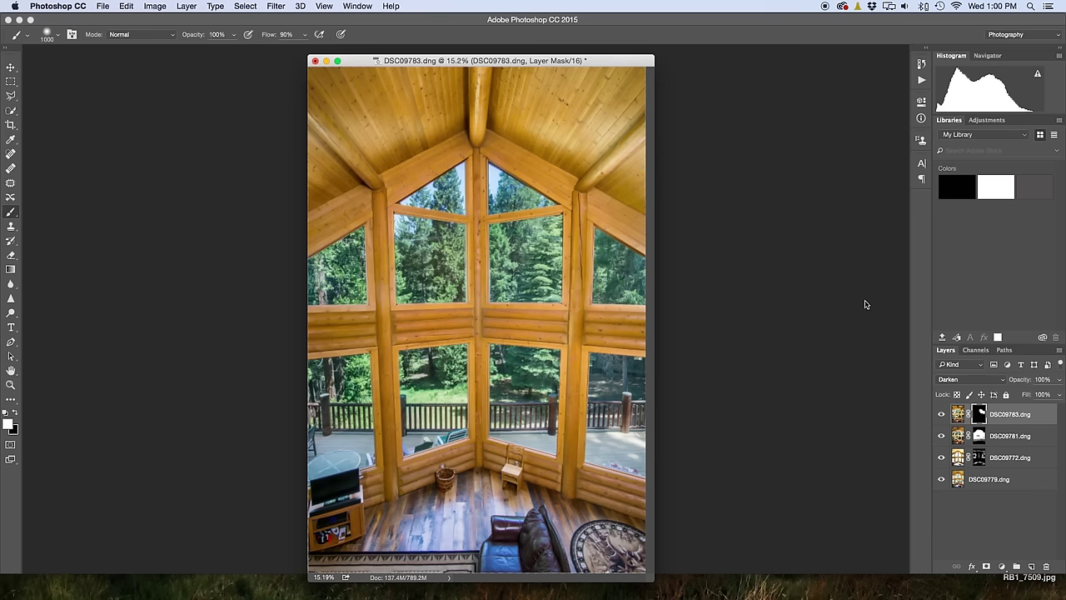
key(super+minus)
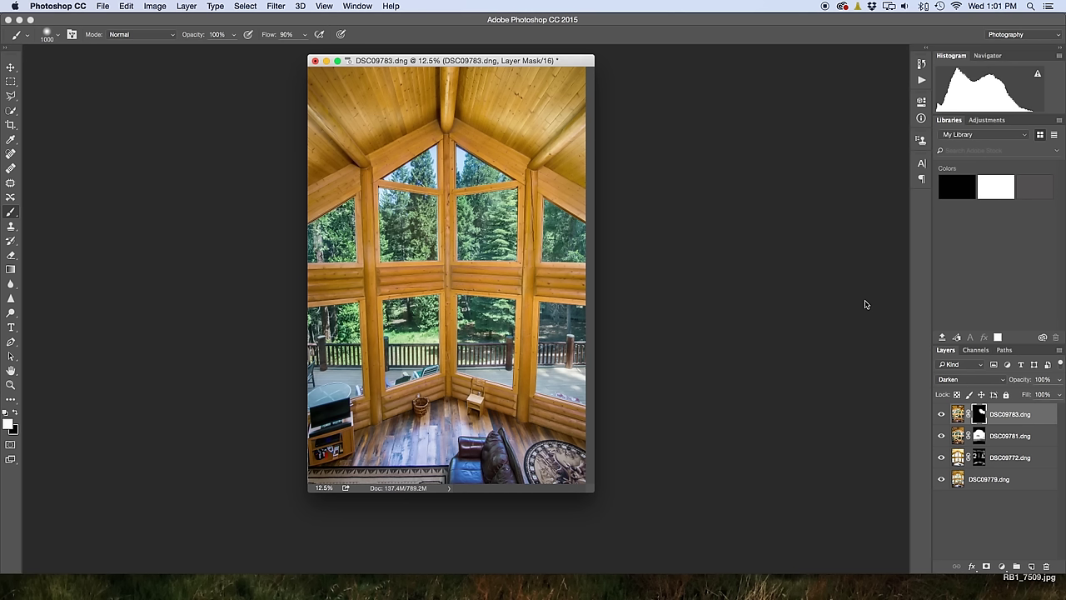
- Save and close the blended document, then return to Lightroom showing DSC09772-Edit-2.tif
key(super+s)
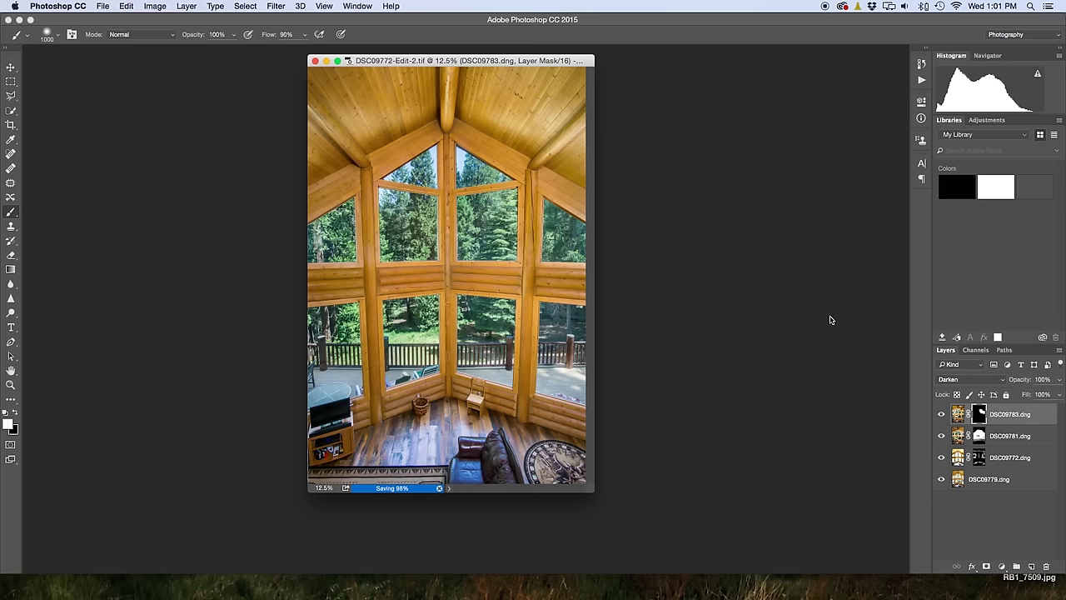
key(super+w)
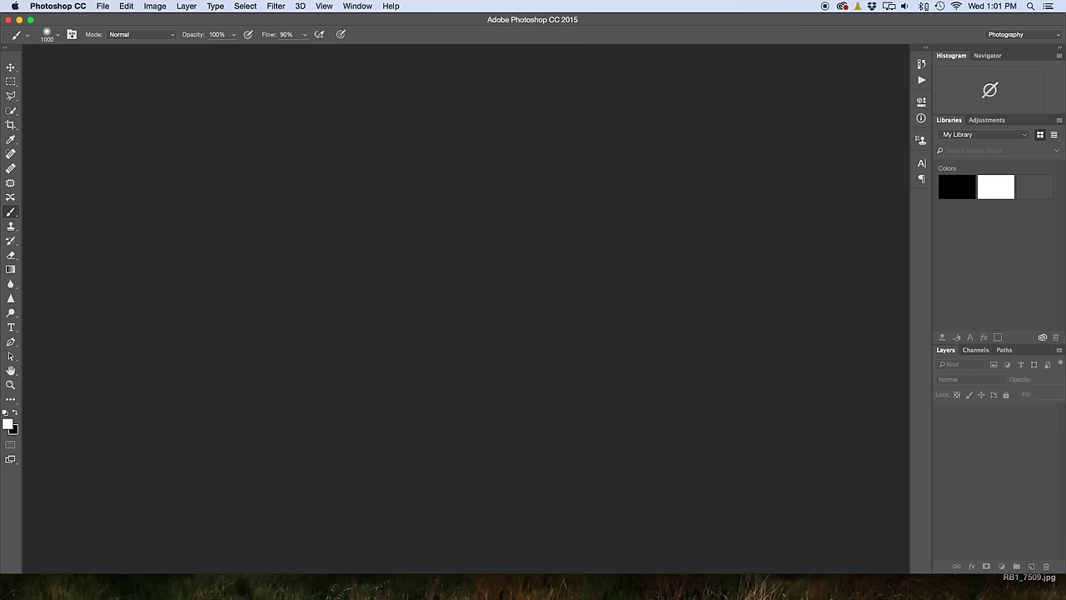
key(super+Tab)
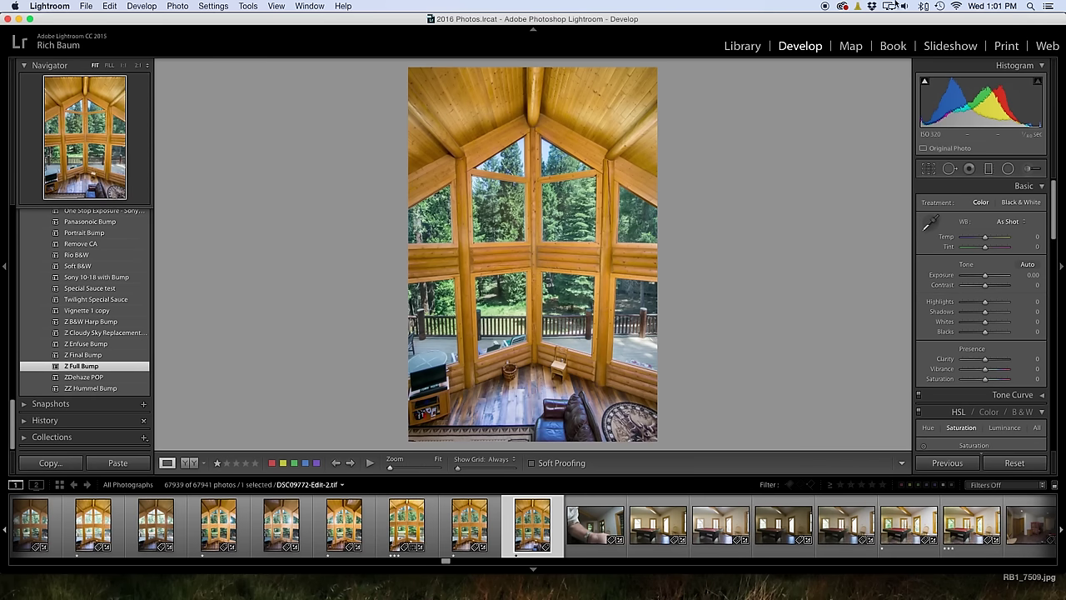
scroll(928, 394, down, 10)
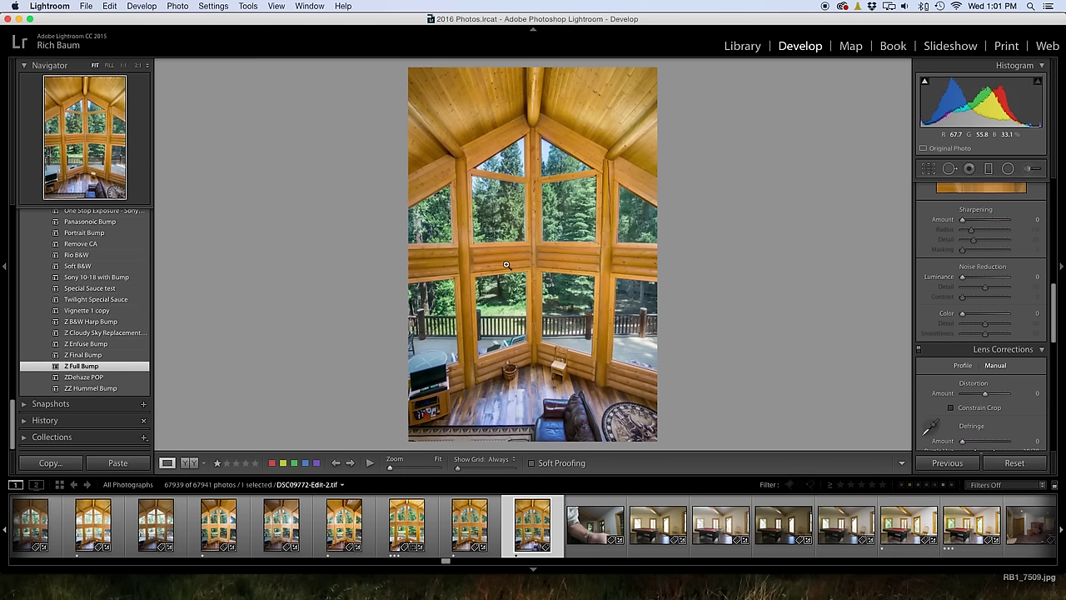
key(alt)
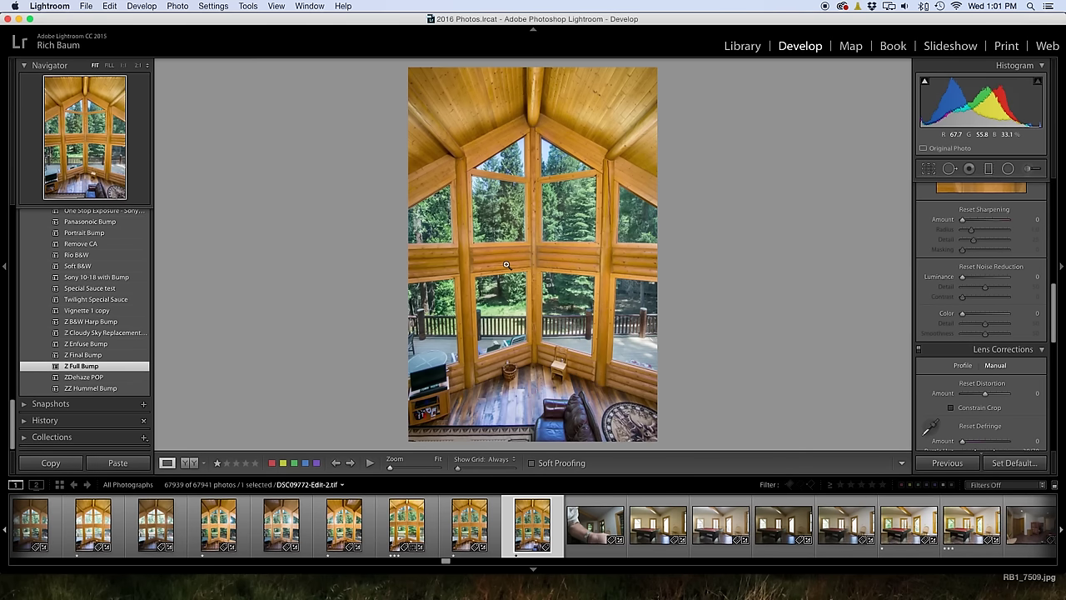
key(super+alt+o)
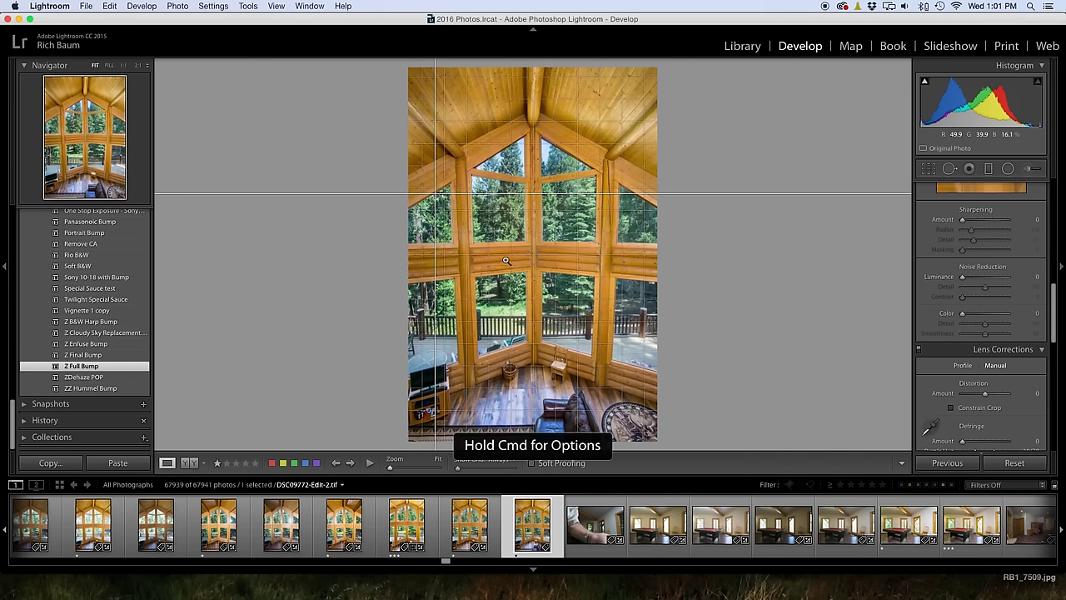
key(super)
drag(434, 192, 618, 232)
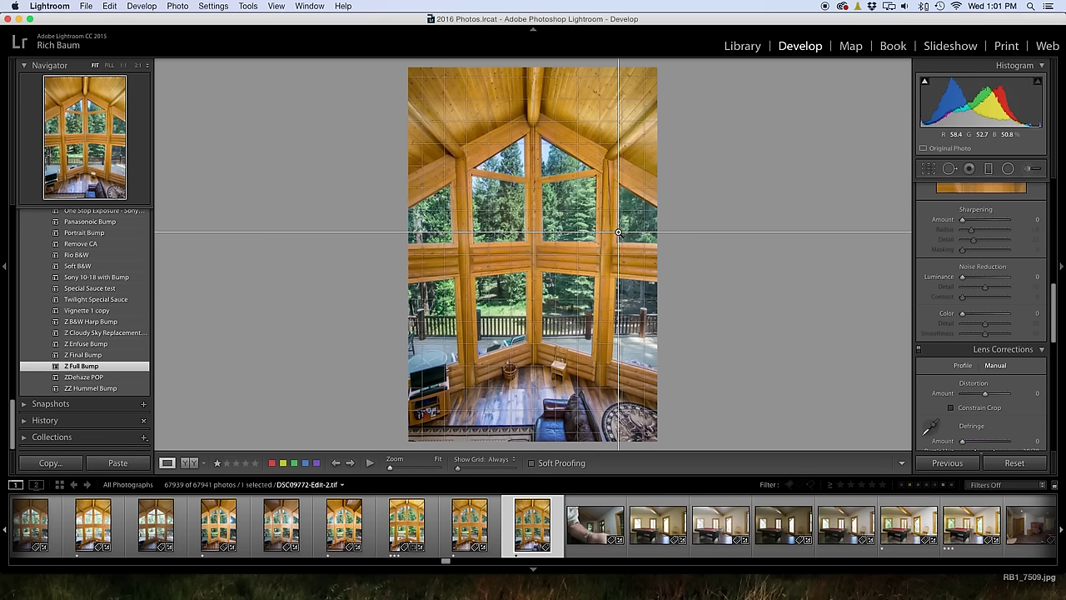
key(alt)
key(super)
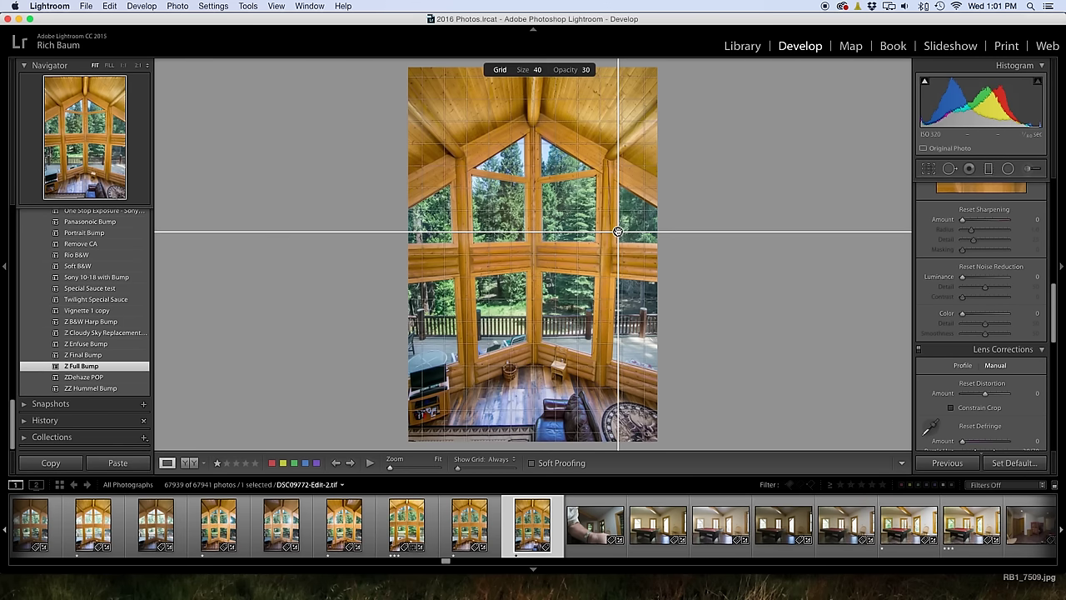
key(super+alt+o)
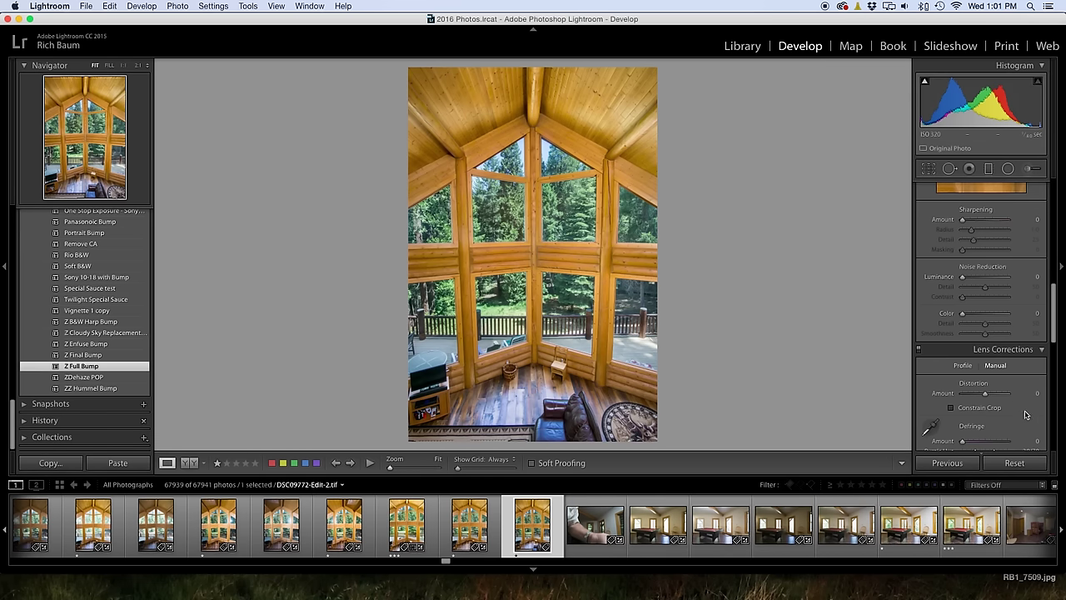
- In Transform, try Upright Auto and undo it, then set Vertical to +16 with Constrain Crop on
scroll(983, 350, down, 5)
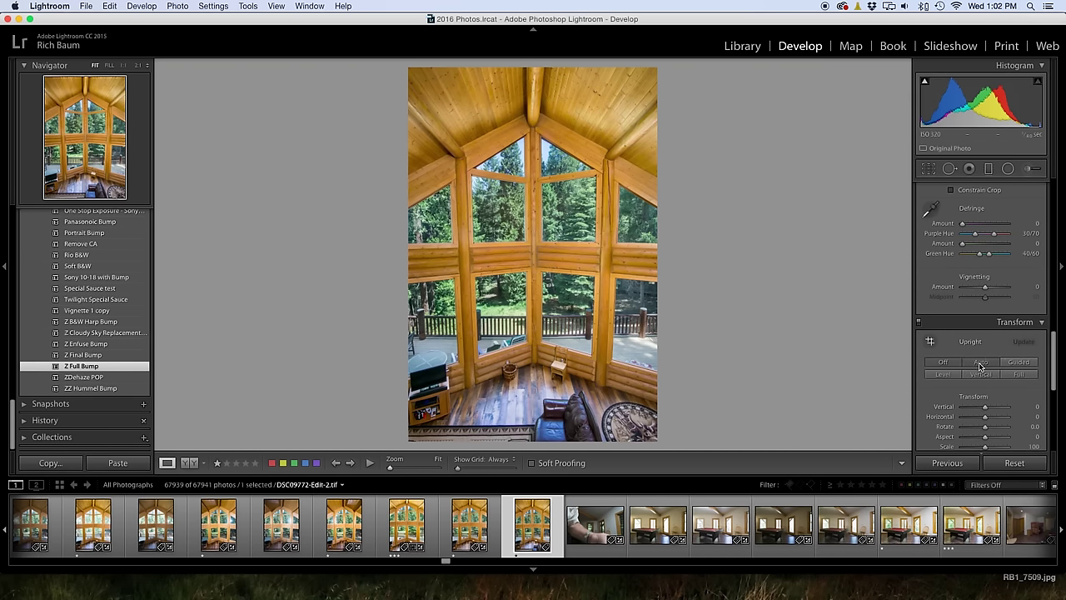
click(979, 364)
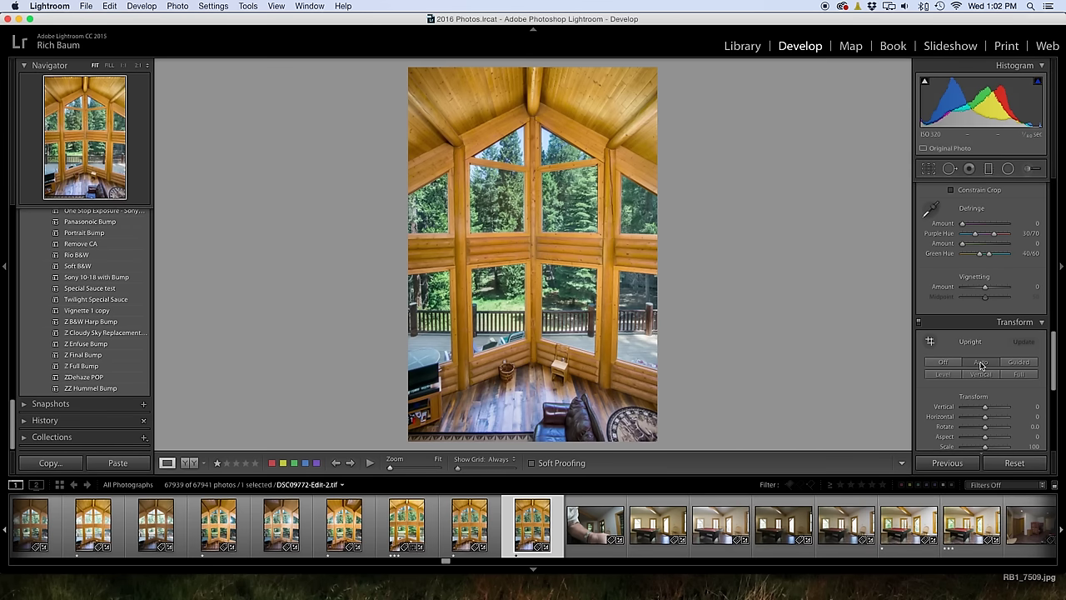
key(ctrl+z)
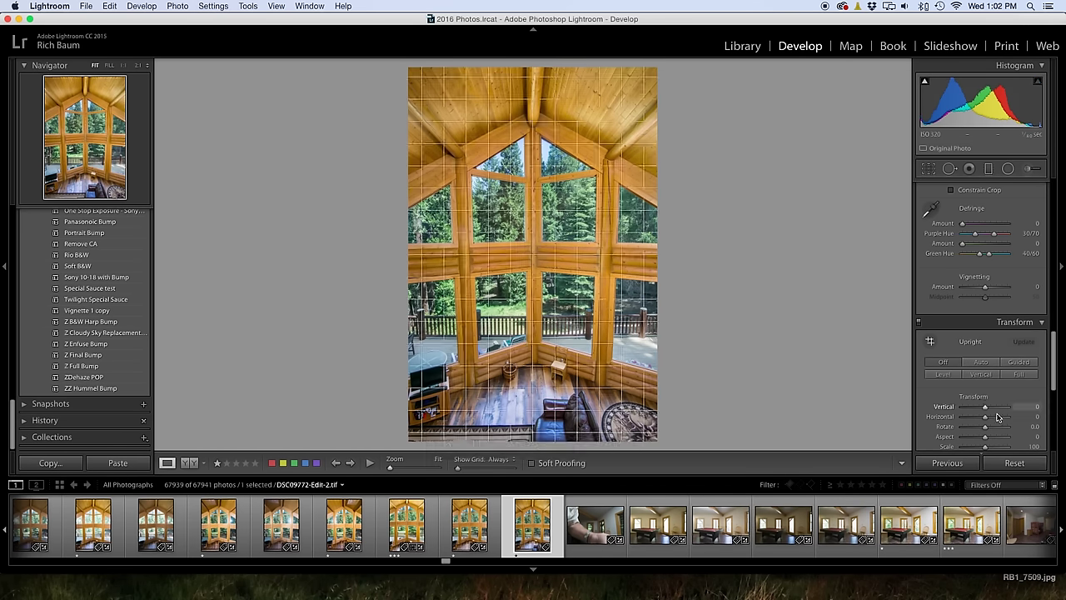
drag(986, 408, 989, 412)
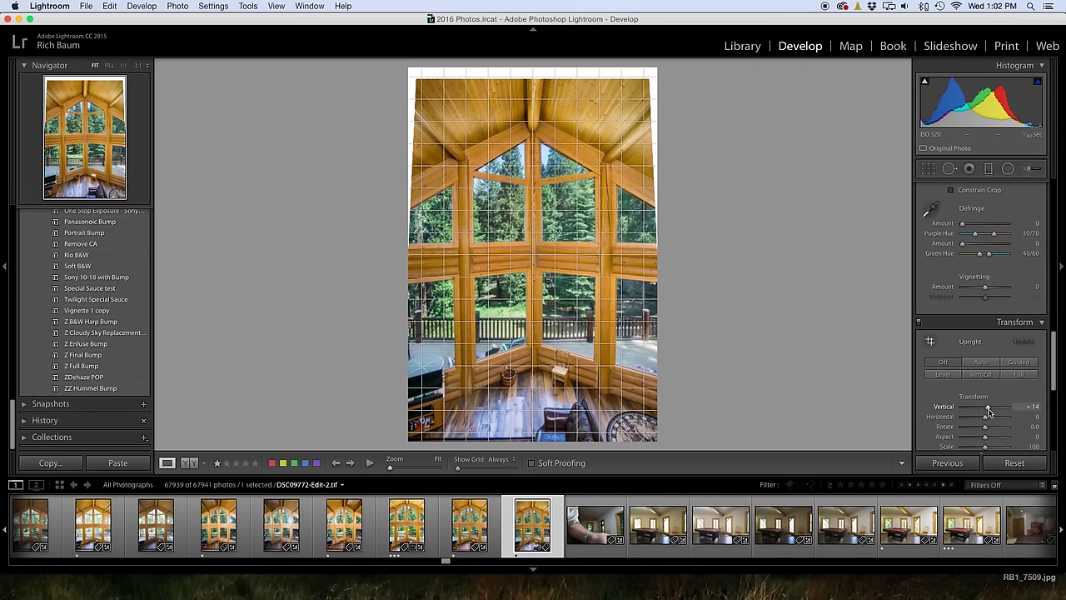
drag(989, 411, 990, 412)
scroll(941, 392, down, 4)
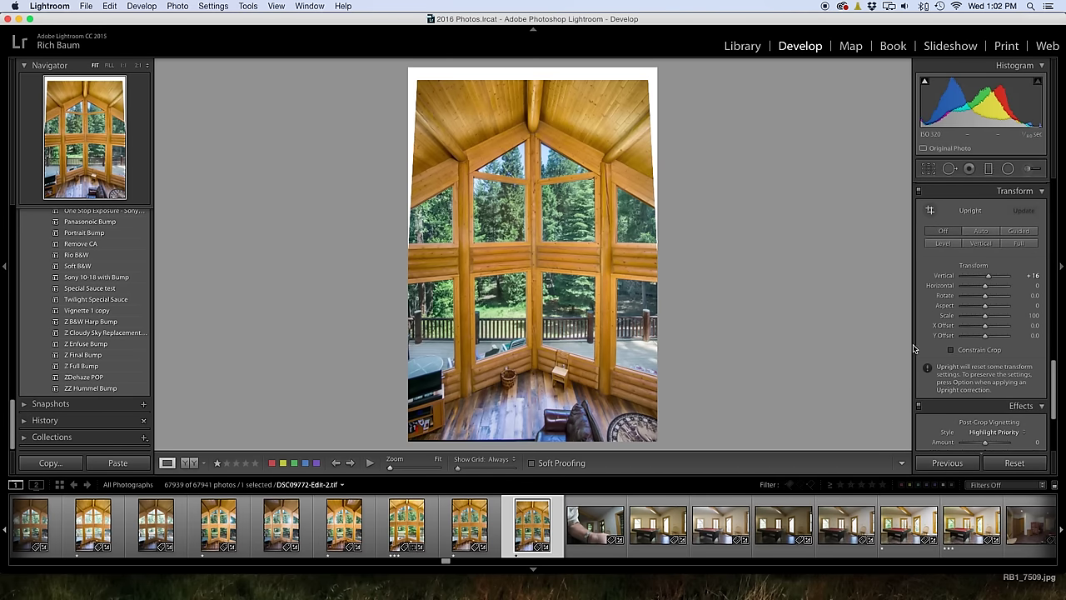
click(951, 351)
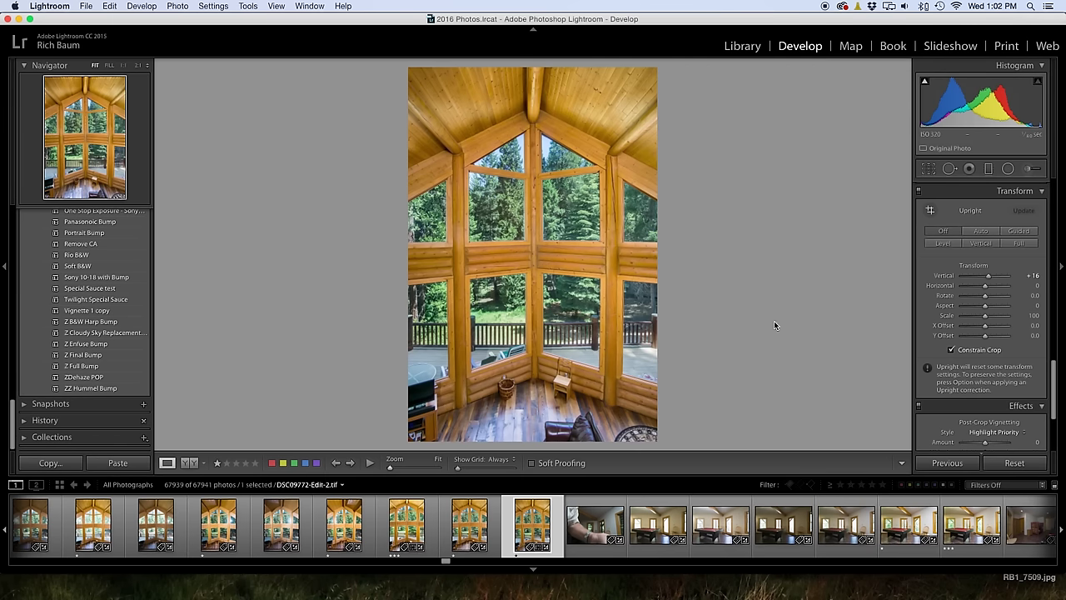
- In the Basic panel, set Highlights to -9, Whites to +29 and Blacks to -23
key(super+1)
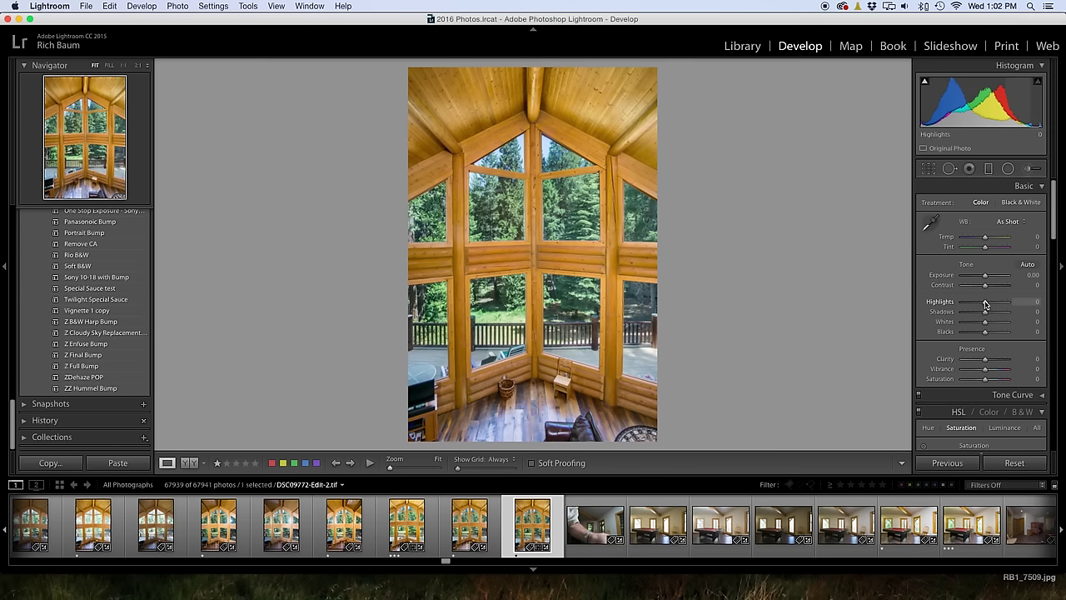
drag(985, 304, 980, 332)
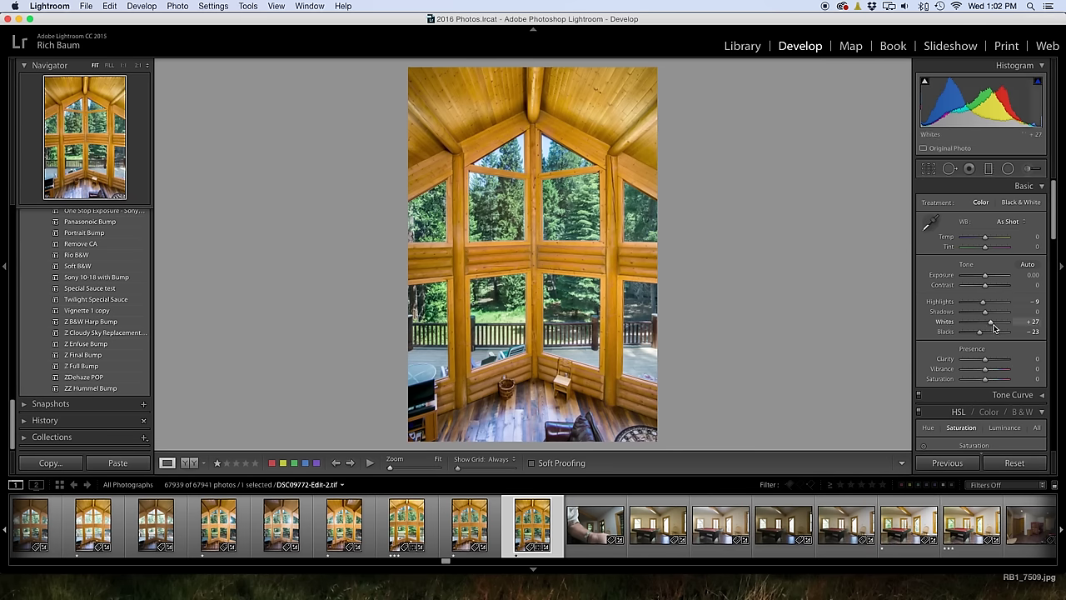
drag(991, 325, 992, 325)
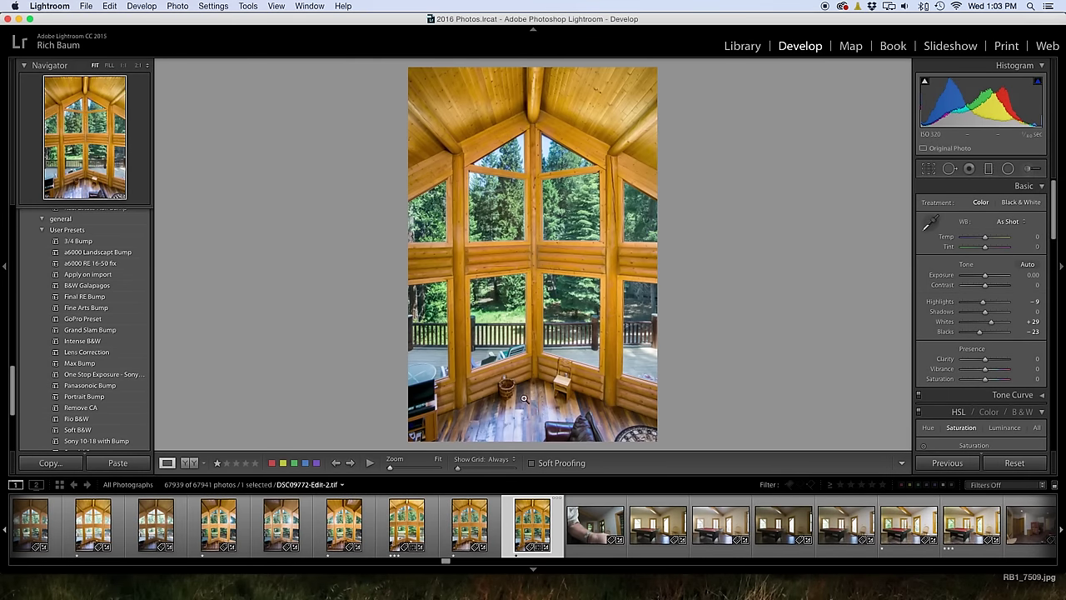
- Add a second great-room thumbnail to the selection and dim the lights to review the photo
super+click(406, 523)
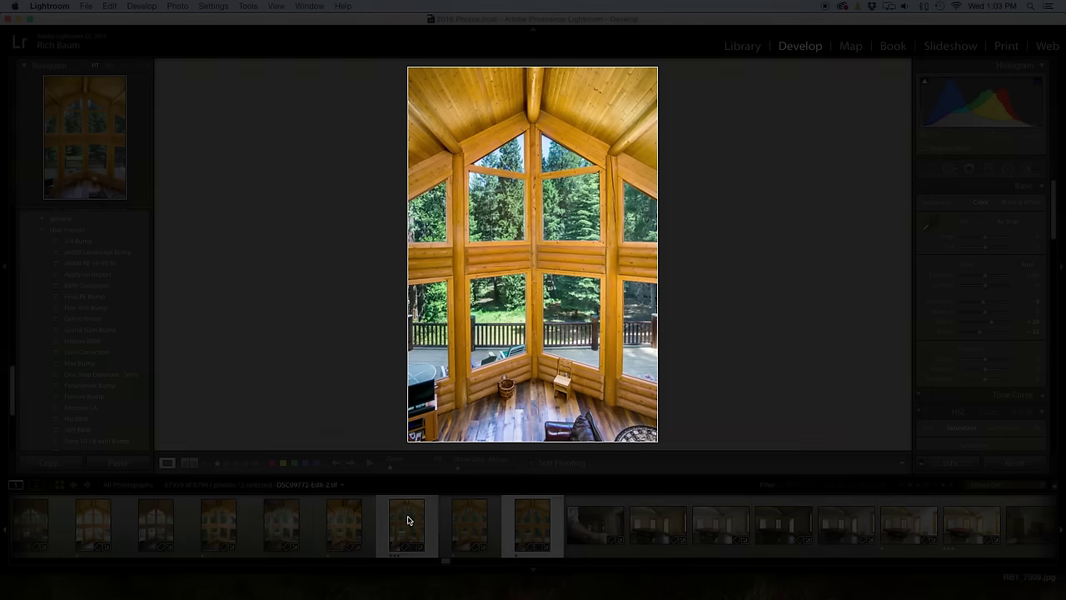
key(l)
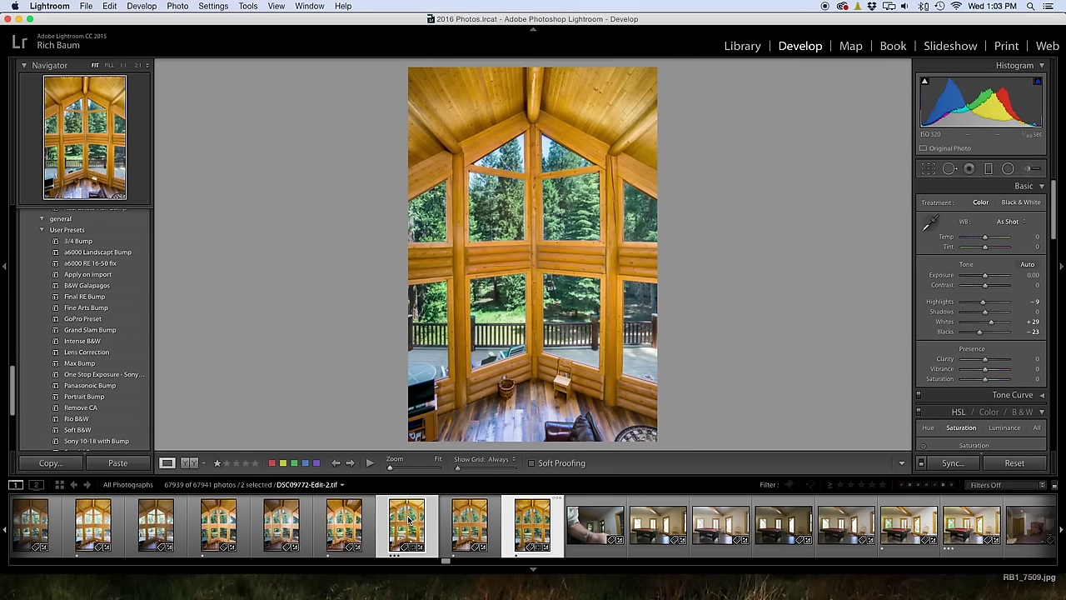